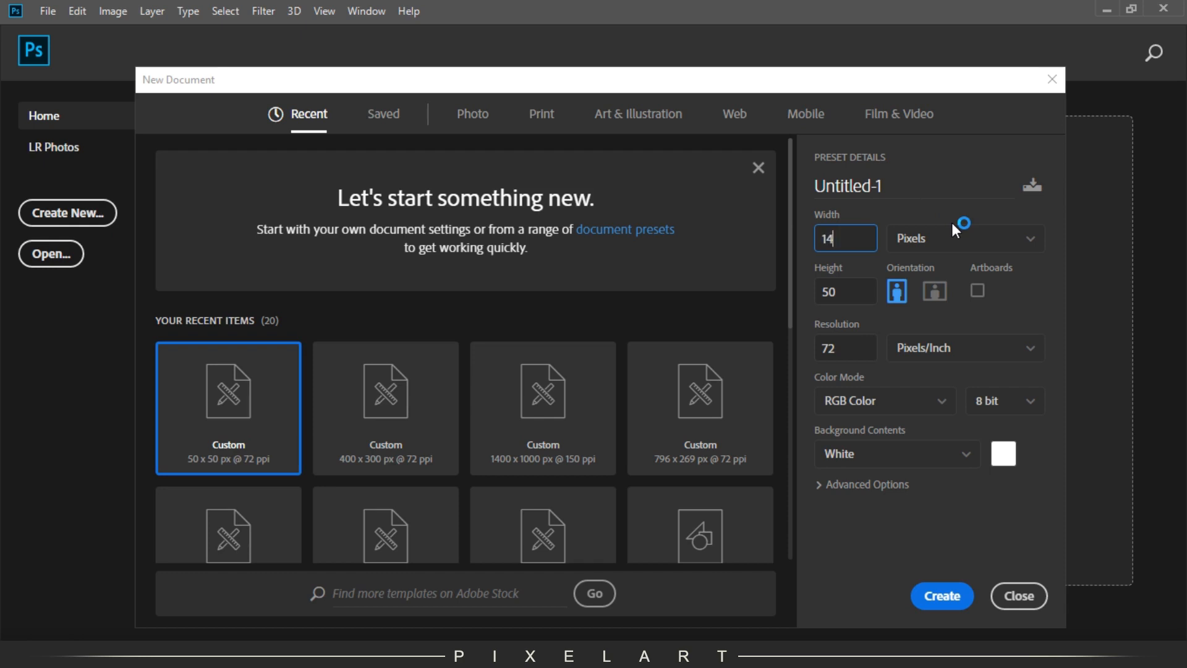
Create a new document 1400 pixels wide and 1000 pixels high at a resolution of 150 pixels/inch.
left_click(835, 292)
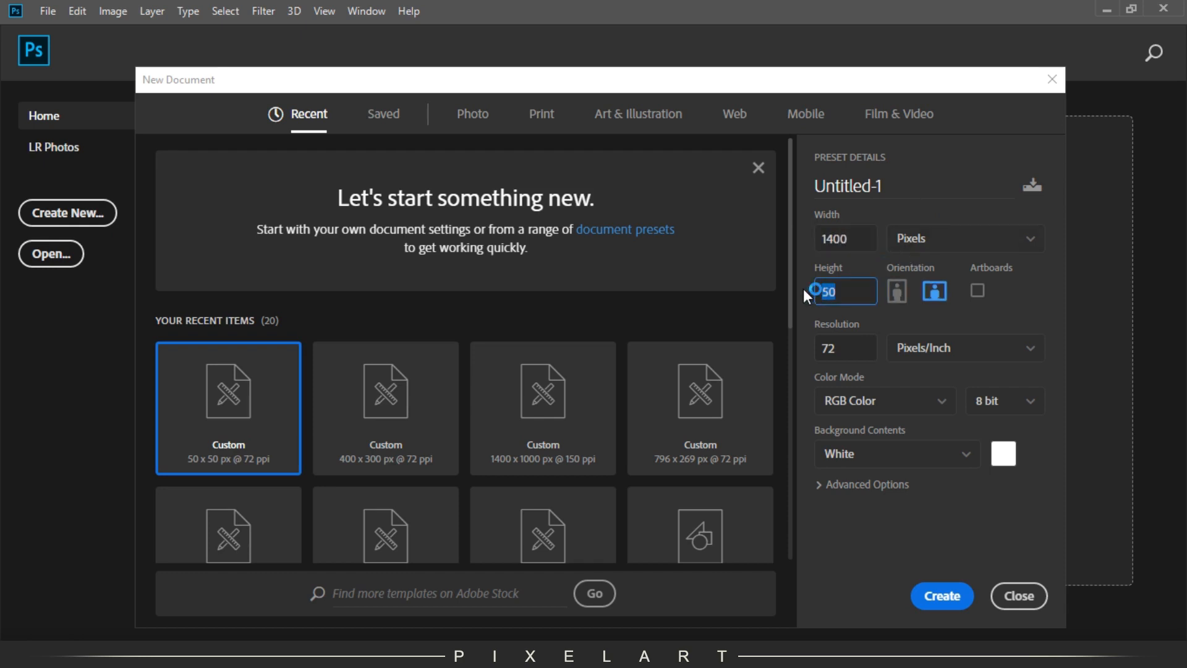
type("1000")
left_click(843, 347)
type("150")
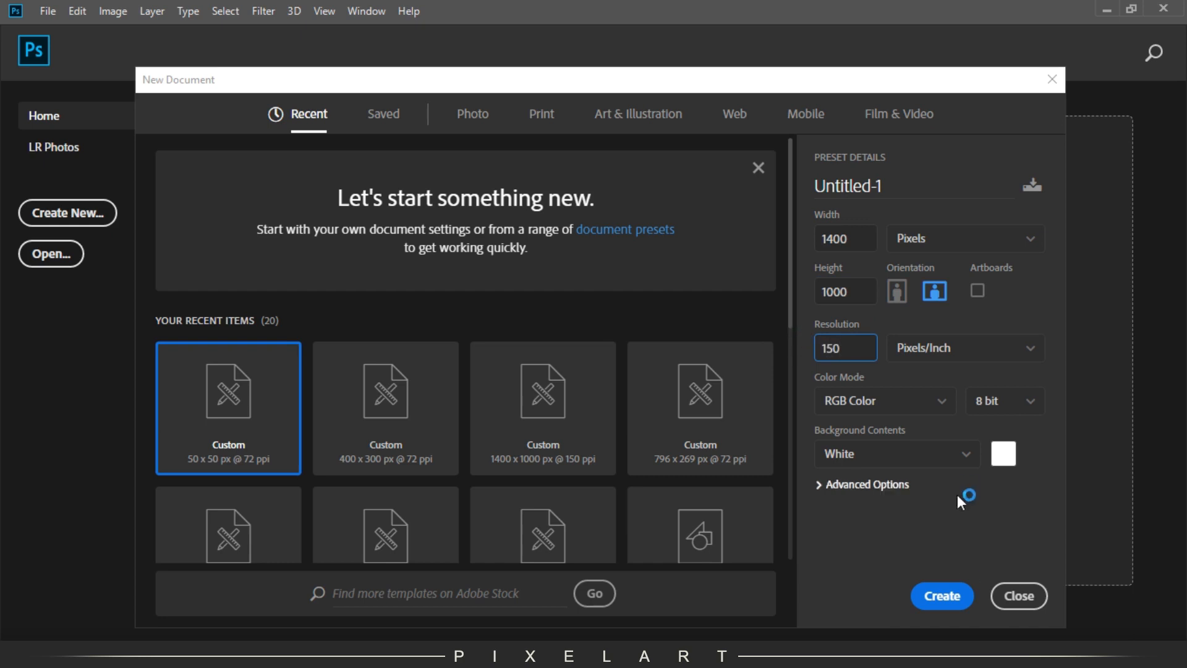
left_click(937, 605)
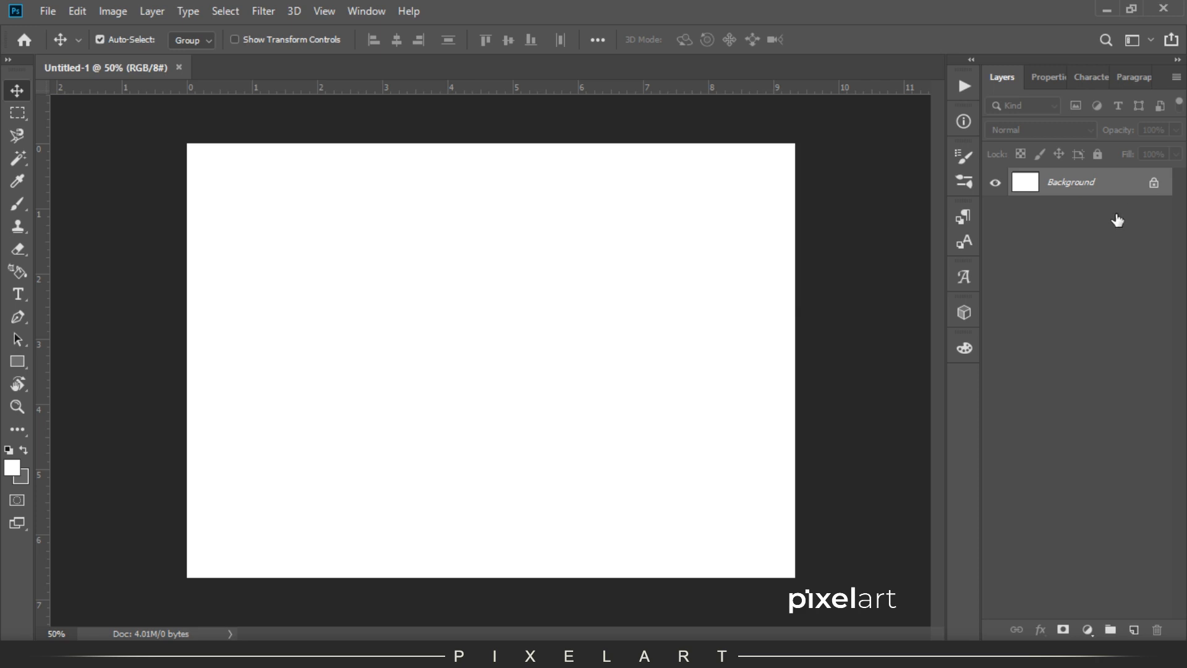
Unlock the background layer and place Spray Bottle Mock up.png from the file explorer, keeping its fitted size at the canvas centre.
left_click(1154, 182)
left_click(663, 651)
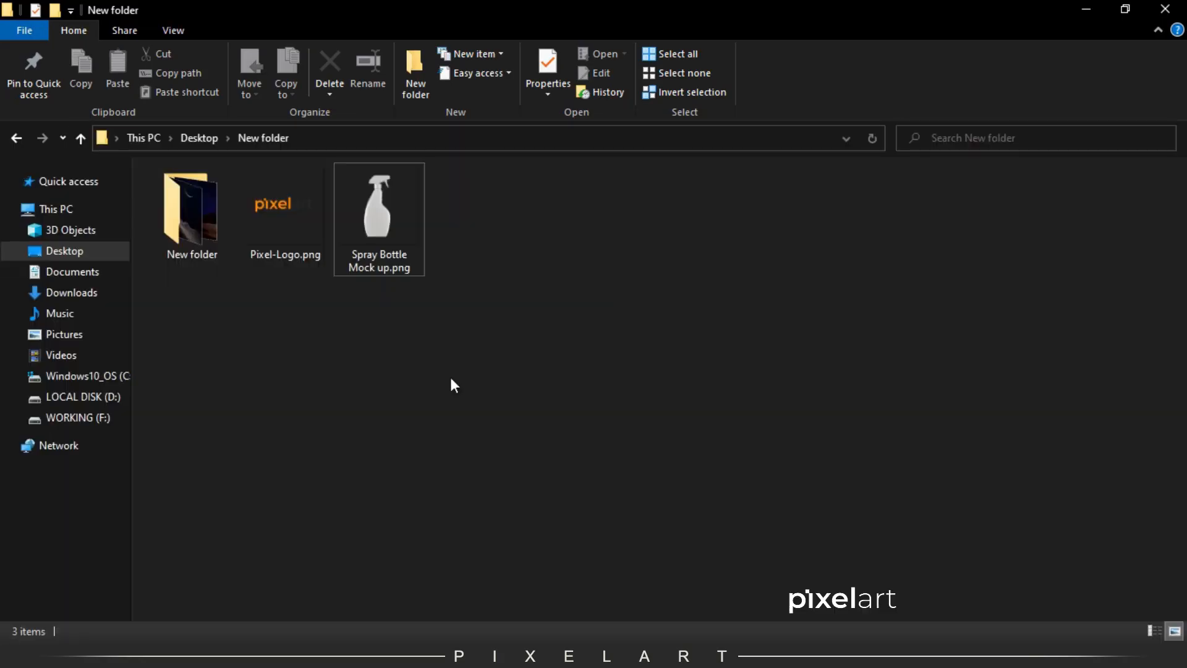
mouse_move(388, 240)
left_mouse_down()
mouse_move(401, 200)
mouse_move(382, 344)
mouse_move(522, 424)
mouse_move(555, 397)
left_mouse_up()
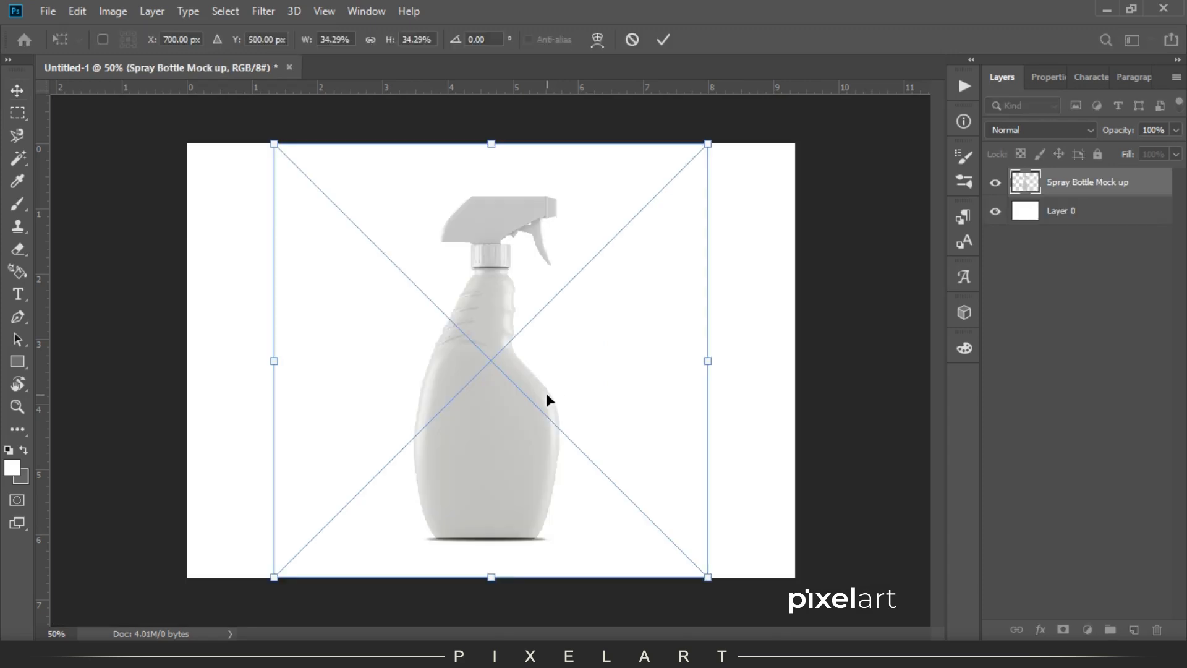
key("Return")
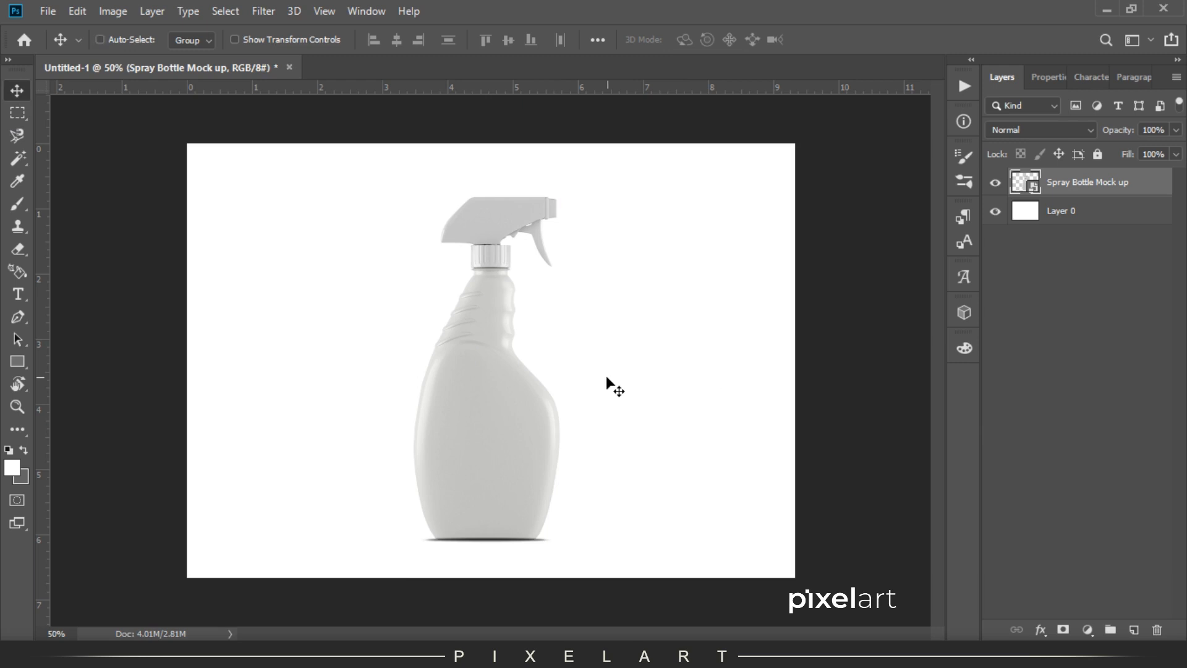
Add a dark grey Solid Color fill layer above the spray bottle layer.
key("ctrl+plus")
key("ctrl+plus")
left_click_drag(596, 299, 518, 205)
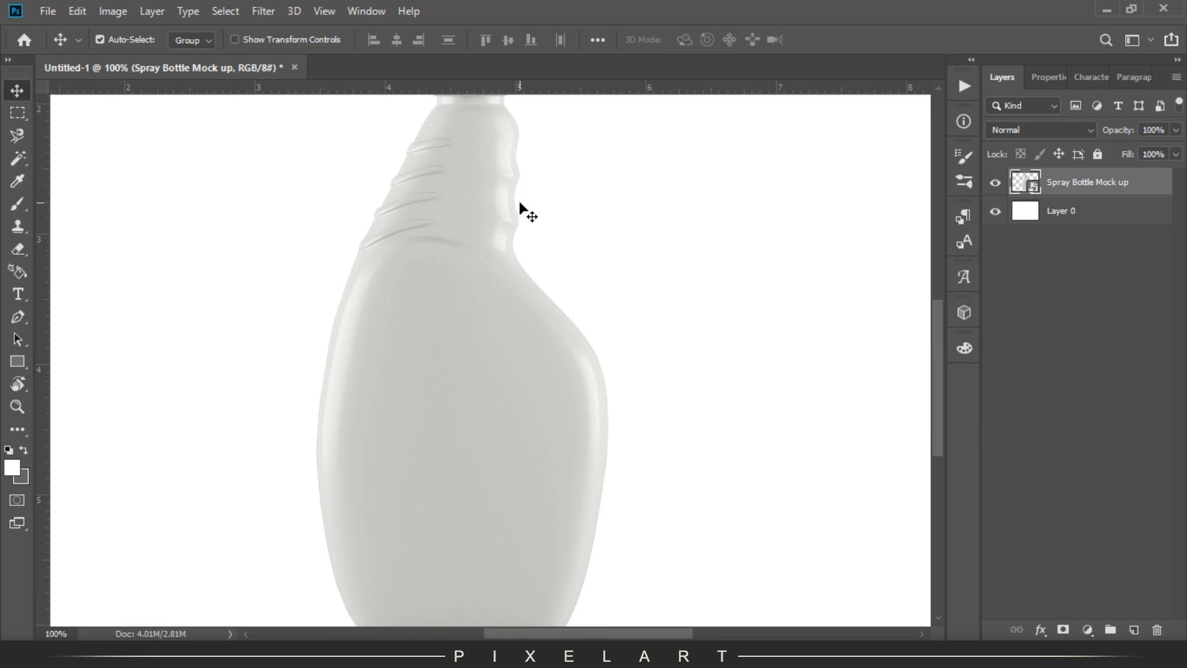
mouse_move(415, 372)
left_mouse_down()
mouse_move(410, 278)
mouse_move(408, 553)
left_mouse_up()
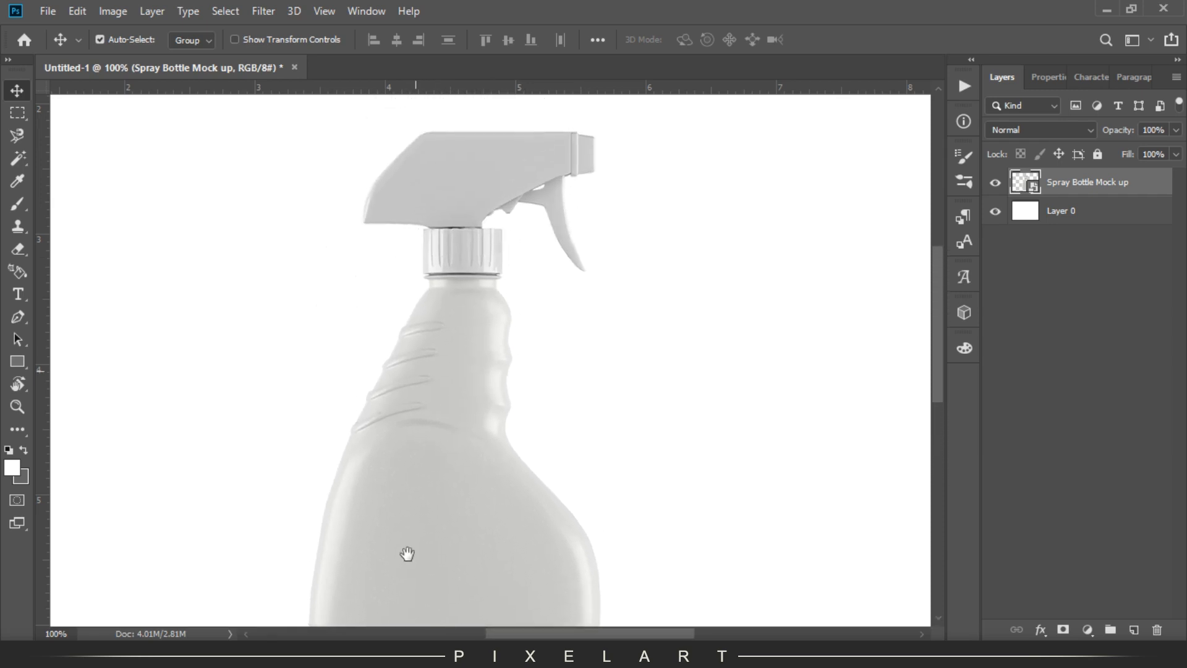
key("ctrl+plus")
left_click_drag(675, 247, 617, 395)
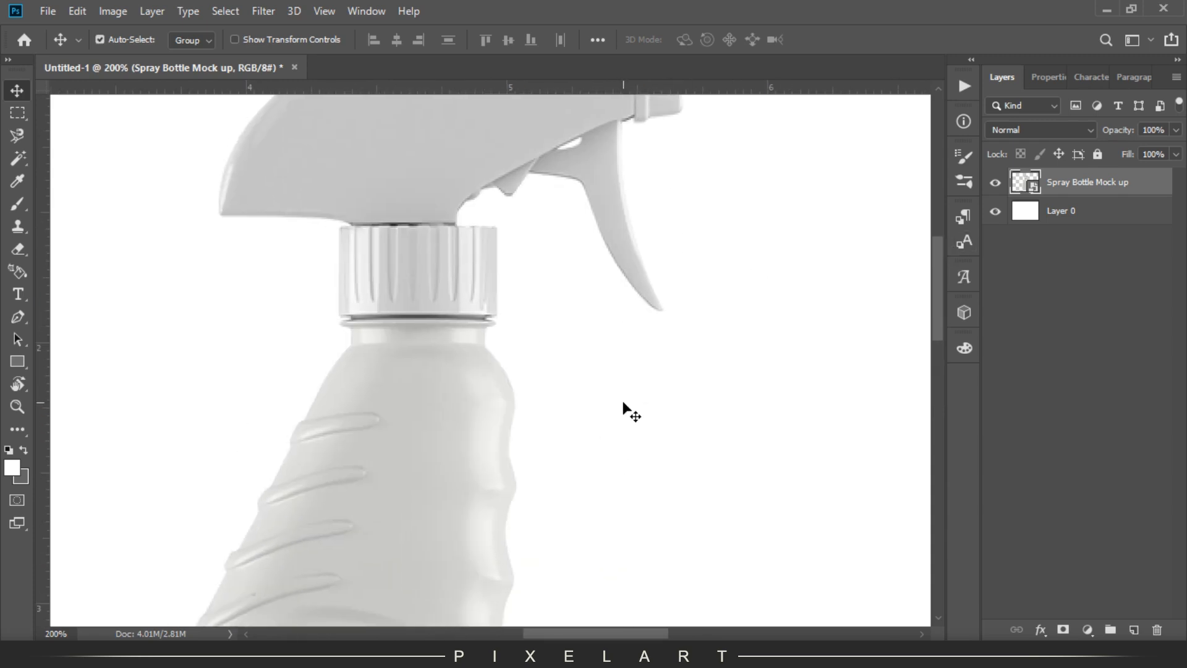
left_click_drag(522, 346, 525, 453)
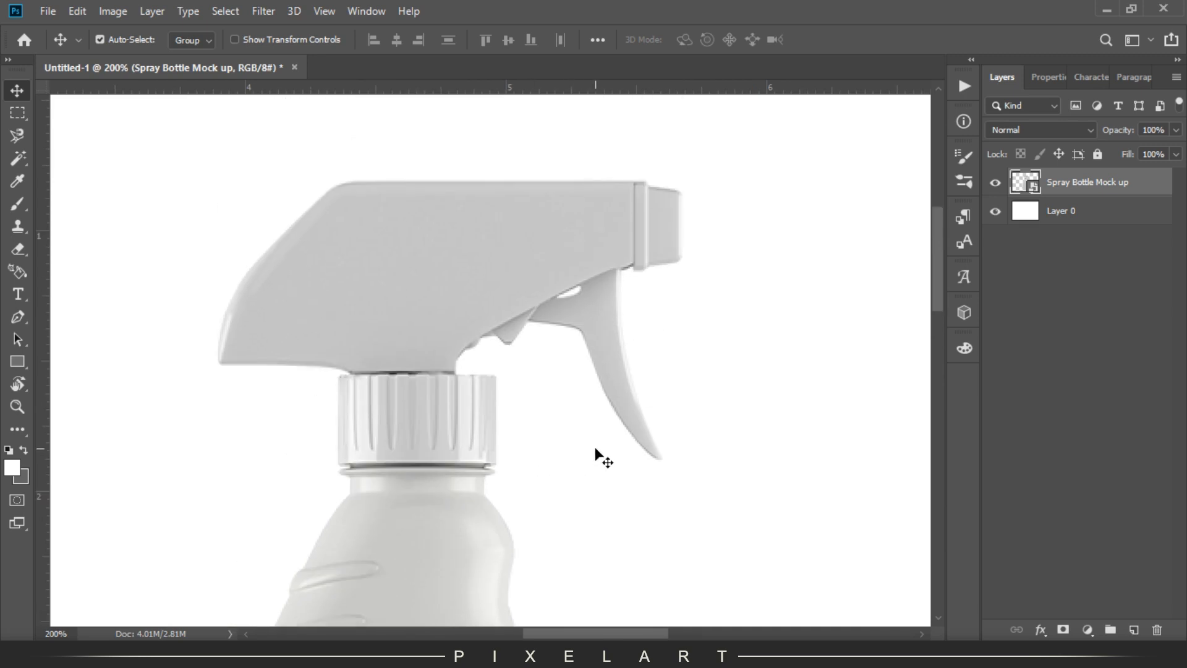
left_click(1088, 630)
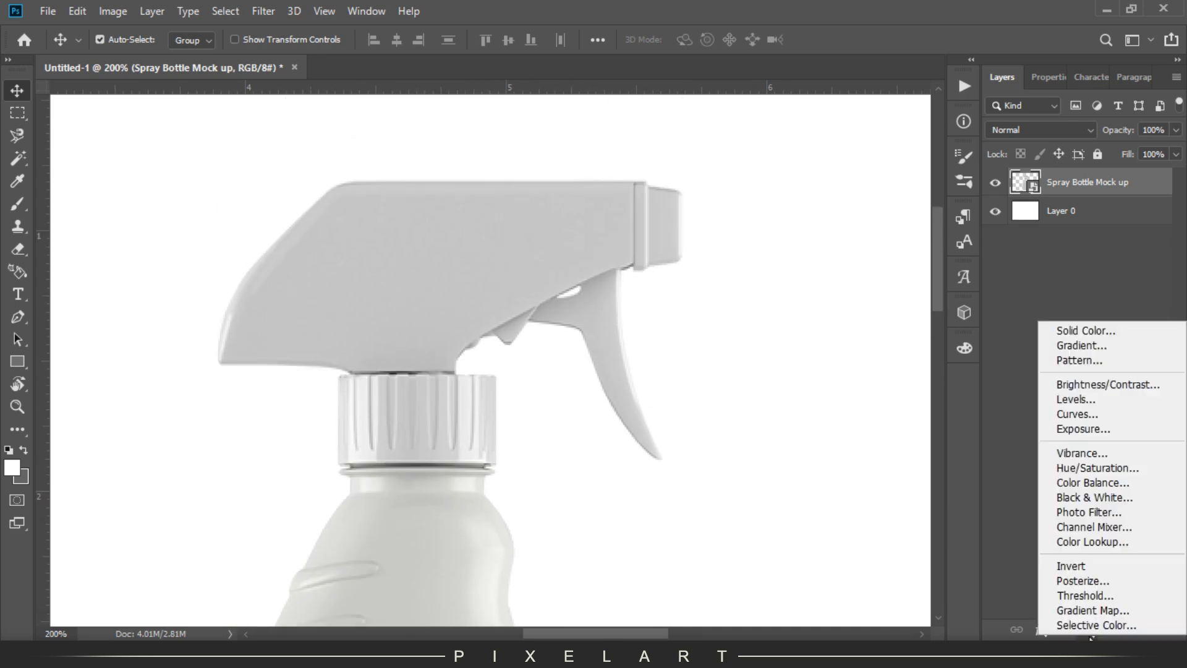
left_click(1086, 331)
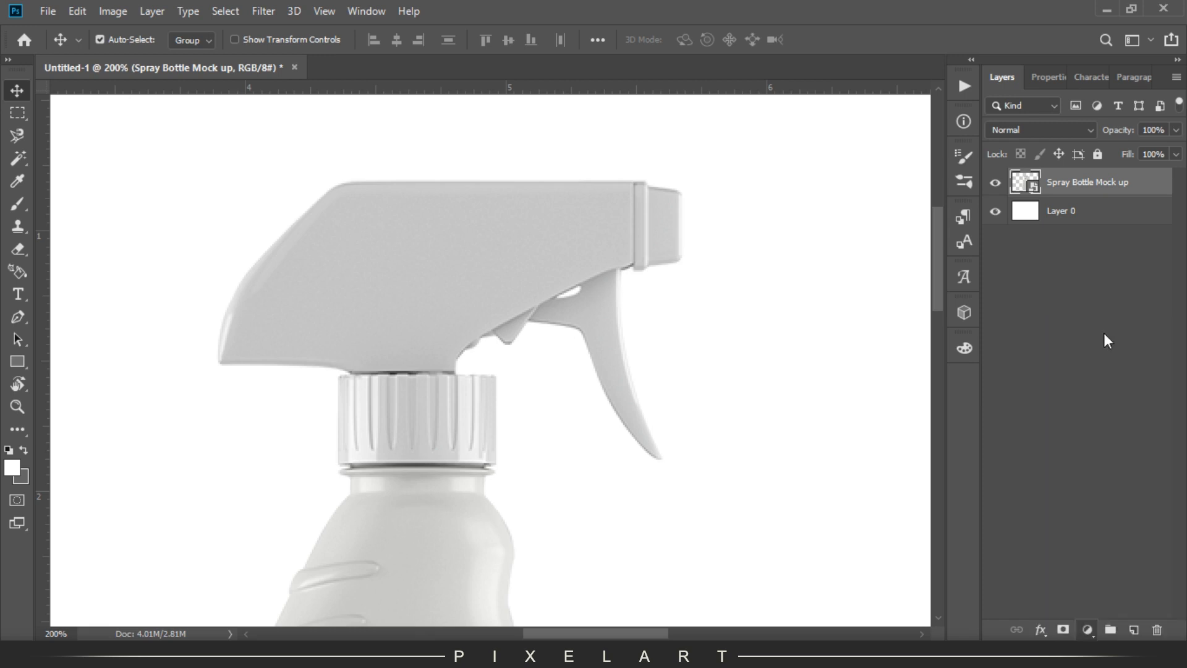
left_click_drag(808, 391, 695, 502)
left_click(1074, 335)
left_click(15, 116)
left_click(17, 96)
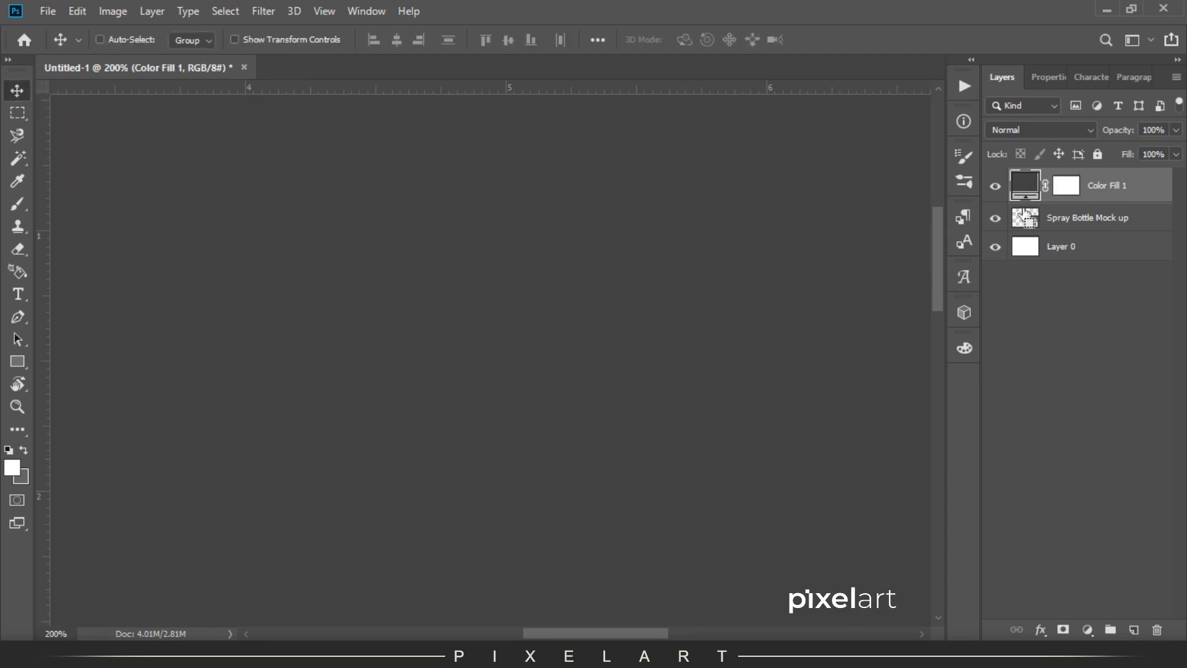
Clip the color fill to the spray bottle layer and reduce the fill layer's opacity to 29%.
right_click(1109, 190)
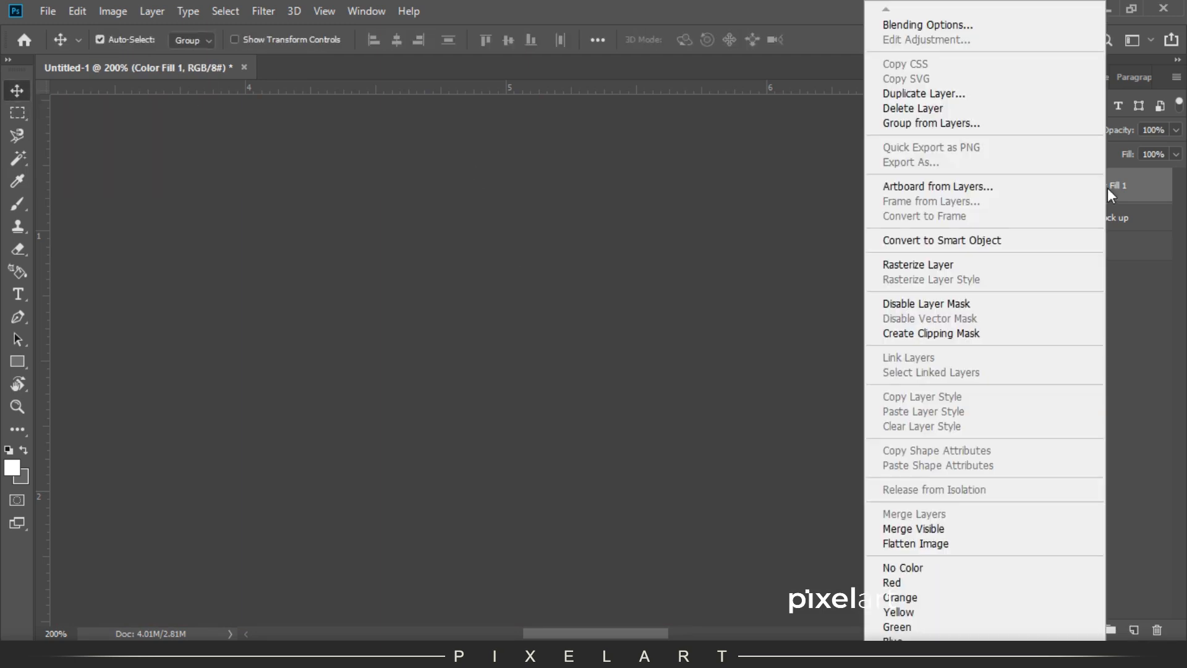
left_click(960, 332)
left_click_drag(552, 349, 565, 177)
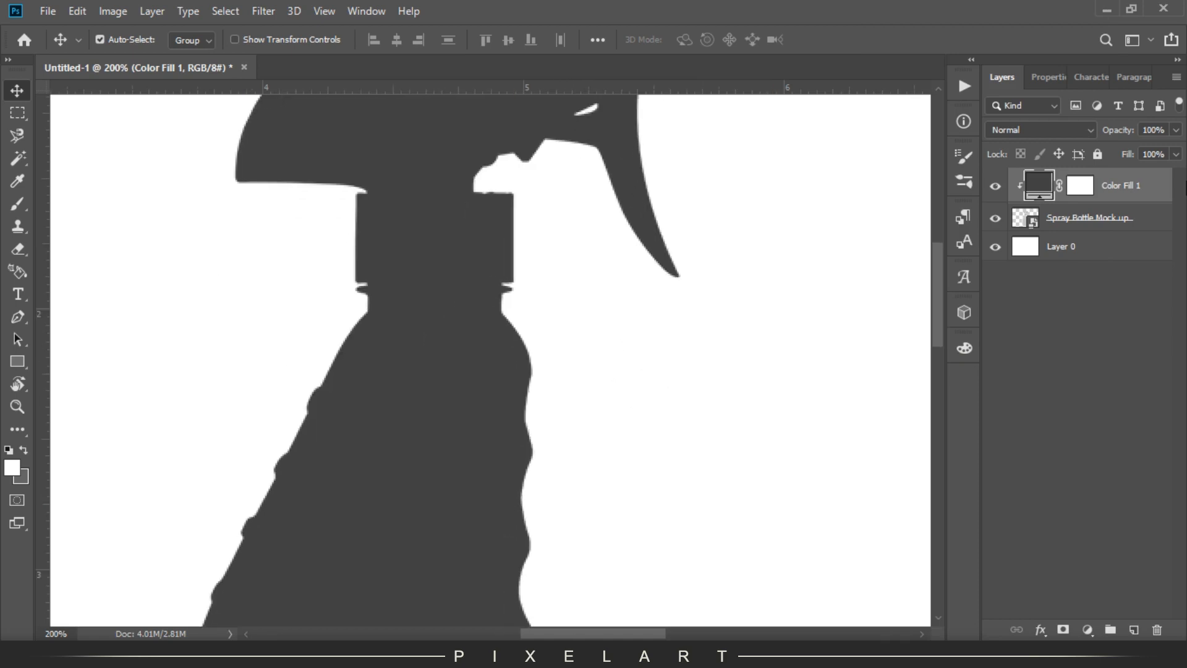
left_click_drag(1135, 138, 1063, 130)
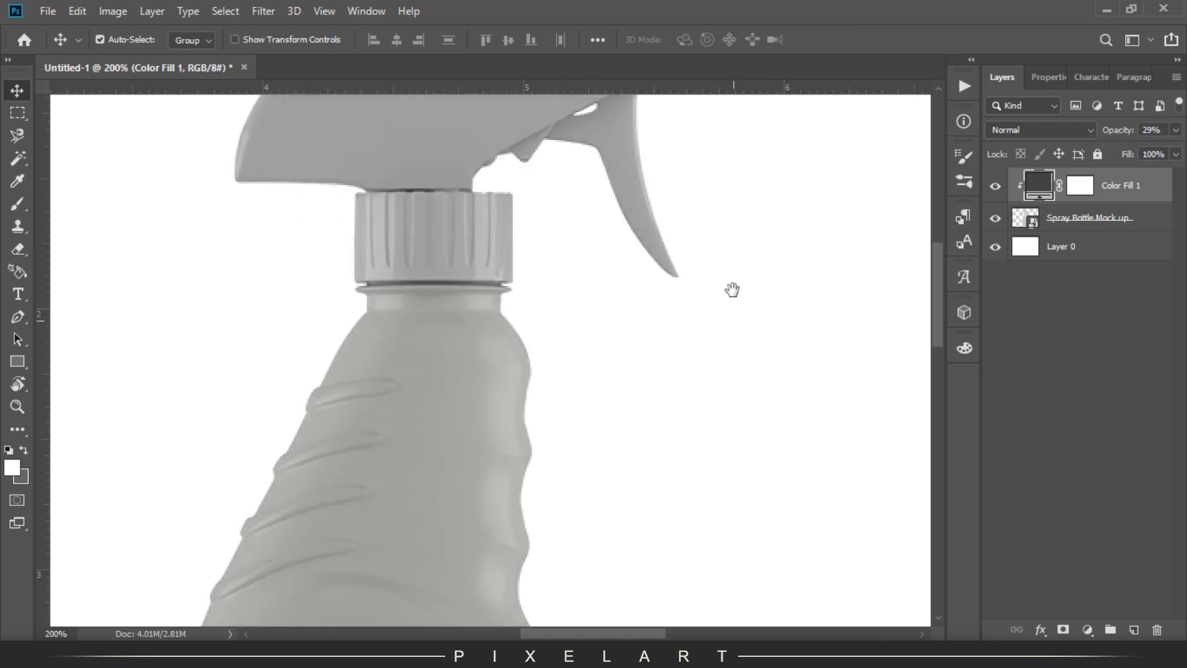
Select the bottle body below the cap with a rectangular marquee and try to delete the color fill inside it.
left_click_drag(544, 318, 559, 220)
key("ctrl+minus")
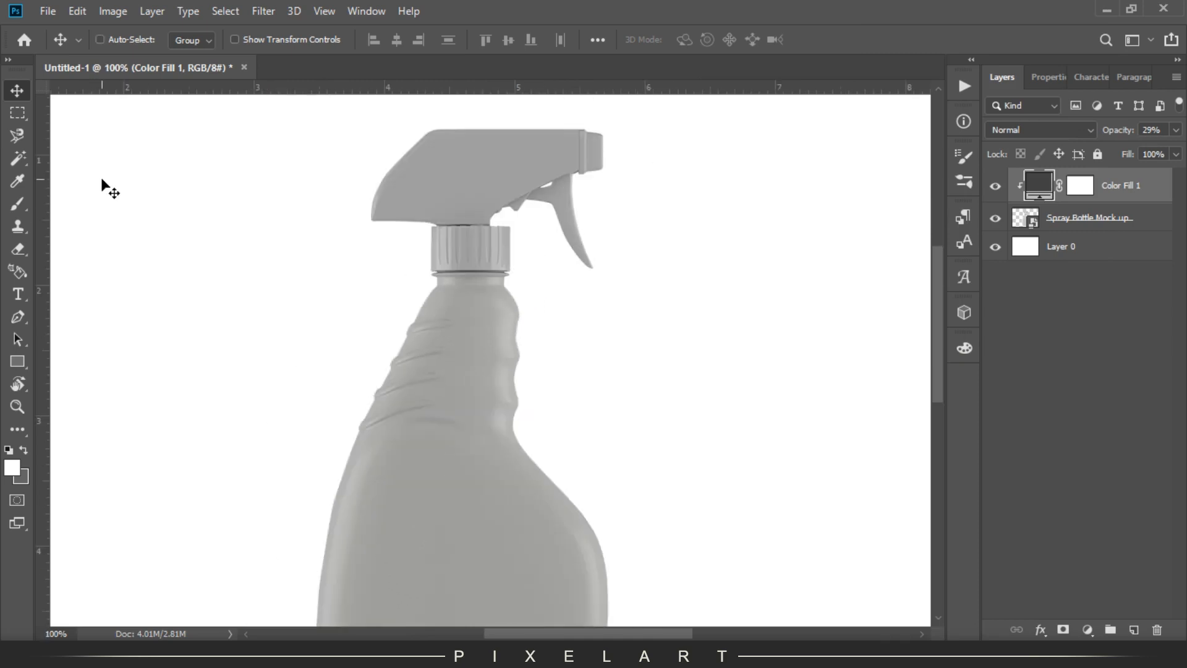
left_click_drag(194, 233, 197, 128)
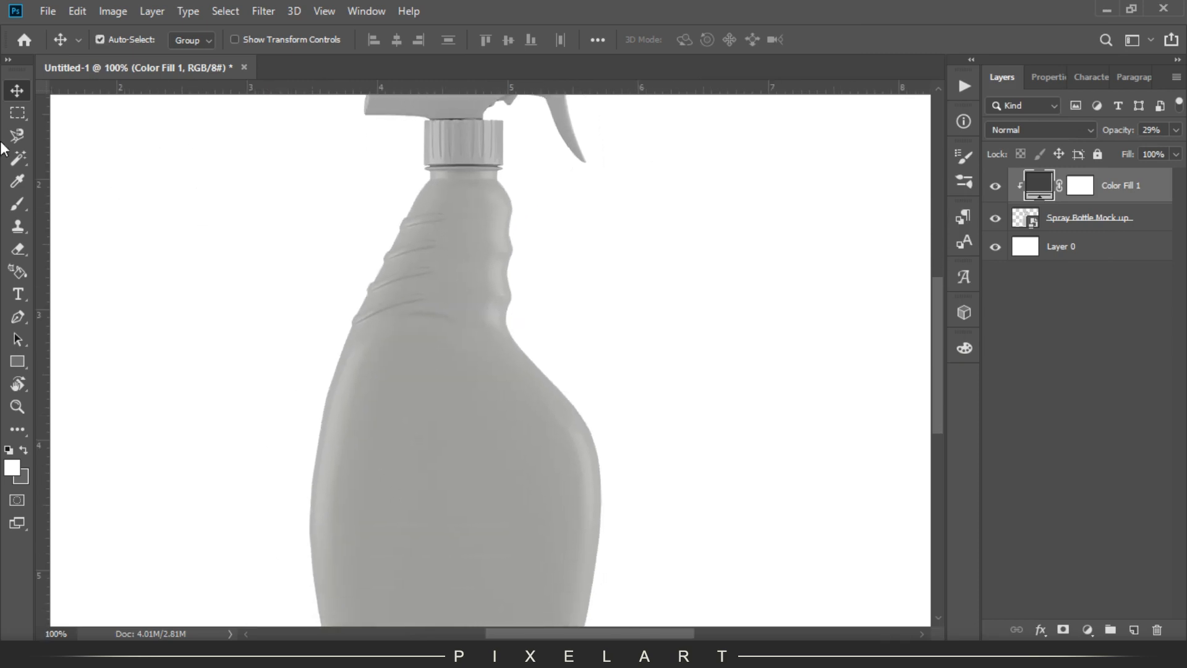
left_click(15, 115)
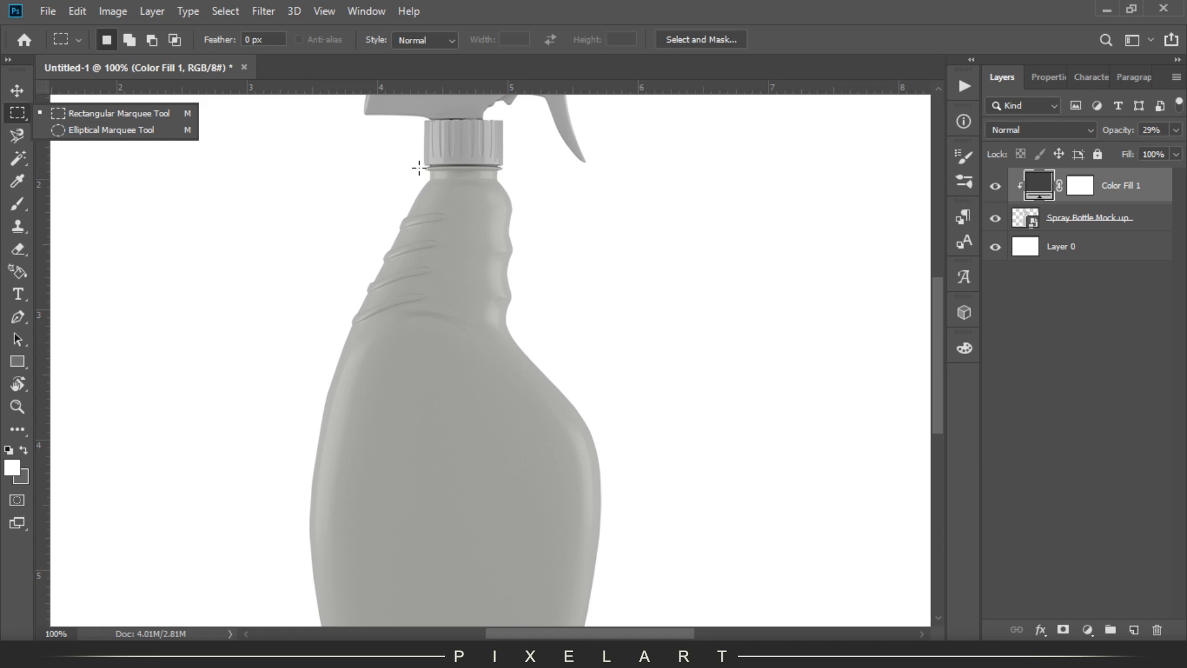
mouse_move(292, 165)
left_mouse_down()
mouse_move(451, 198)
mouse_move(804, 405)
mouse_move(742, 616)
mouse_move(645, 477)
left_mouse_up()
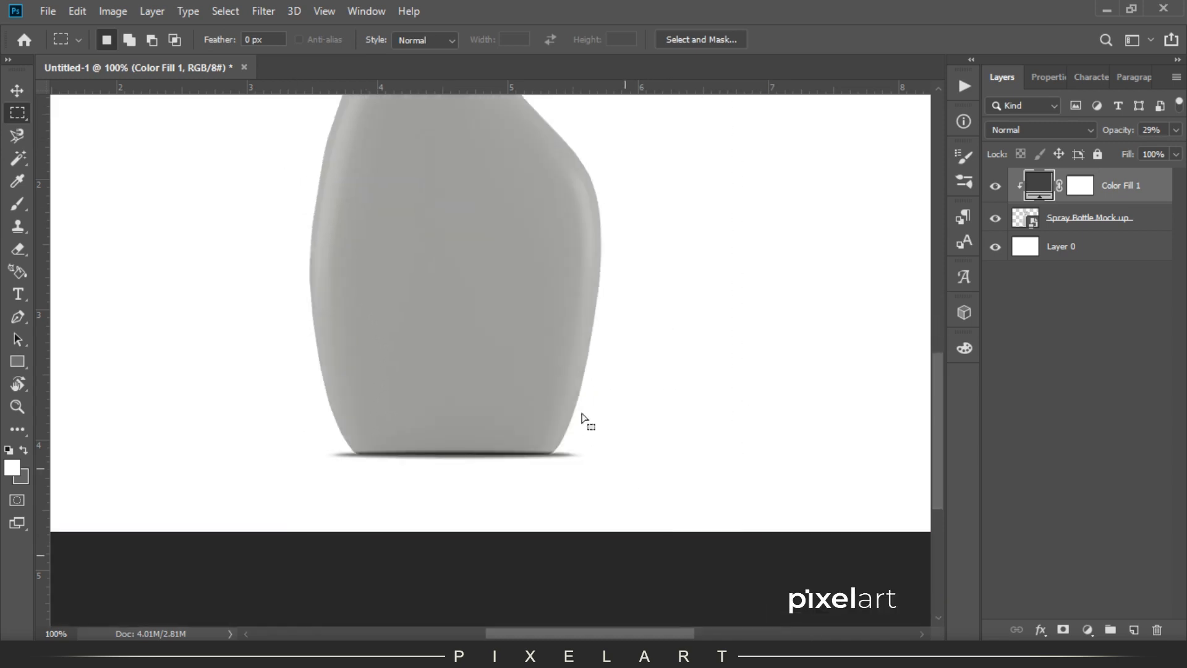
left_click_drag(555, 273, 570, 431)
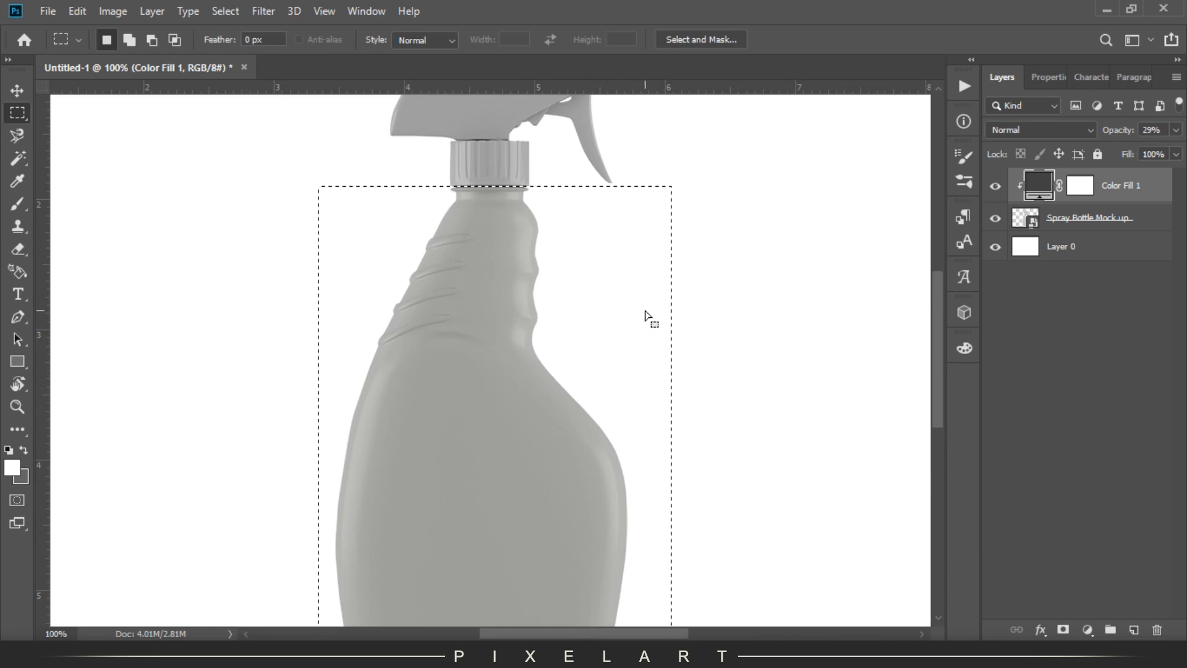
key("Delete")
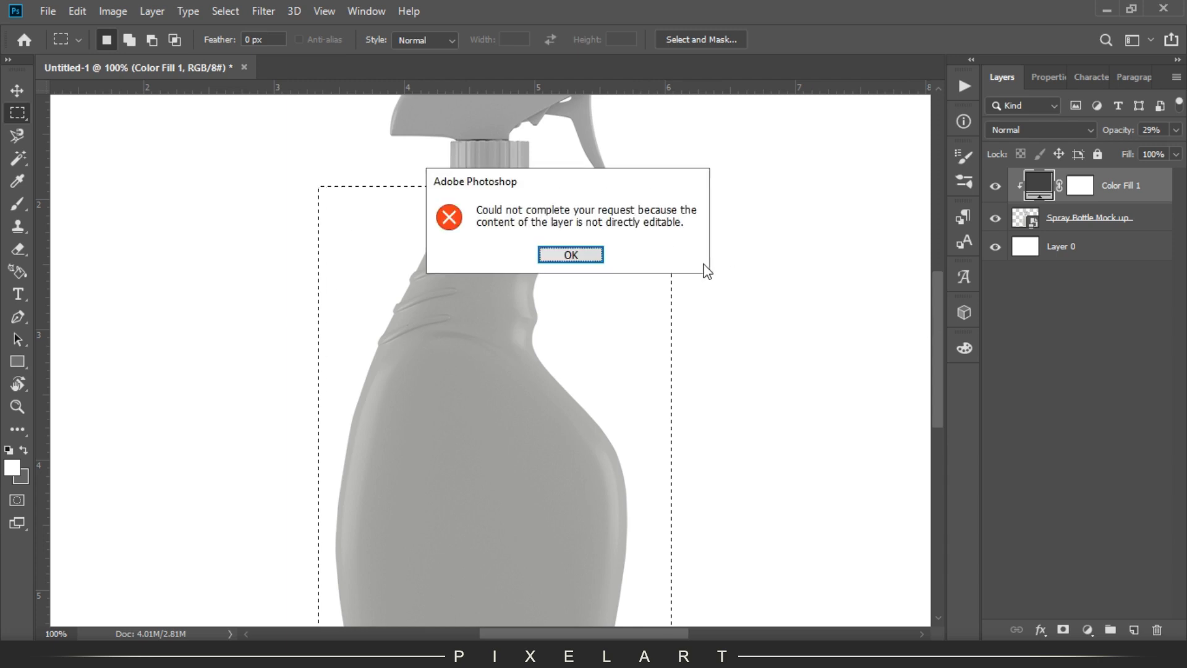
left_click(570, 255)
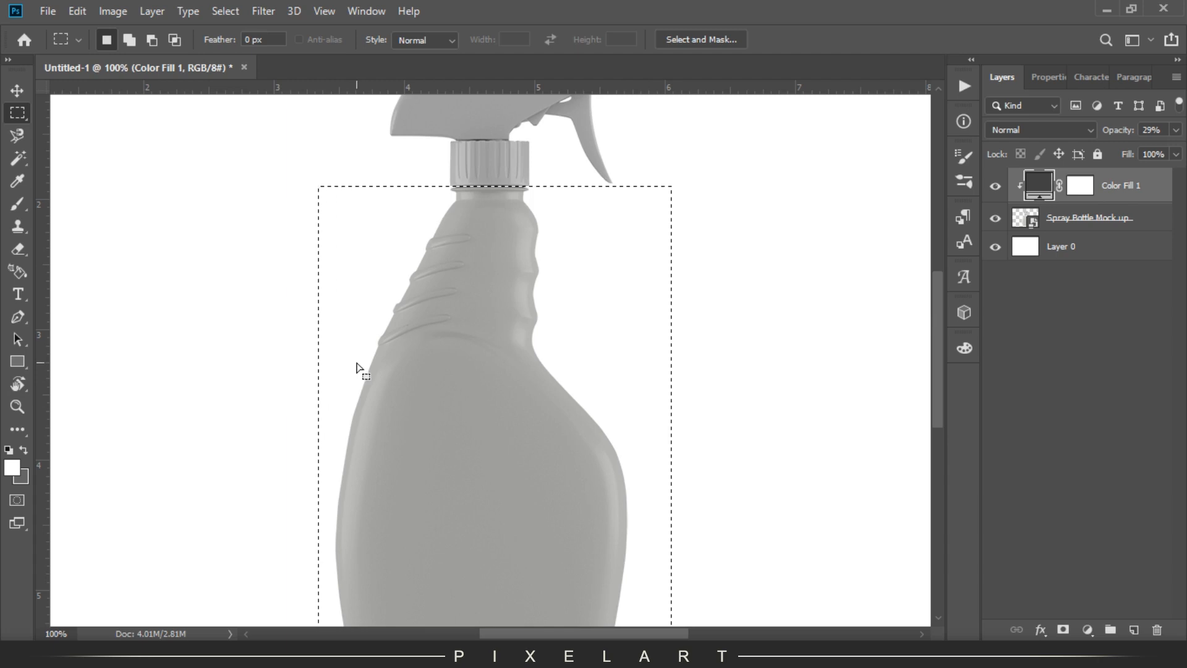
Paint the fill layer's mask black over the selected bottle body with a 200 px Hard Round brush and remove the selection.
left_click(1080, 190)
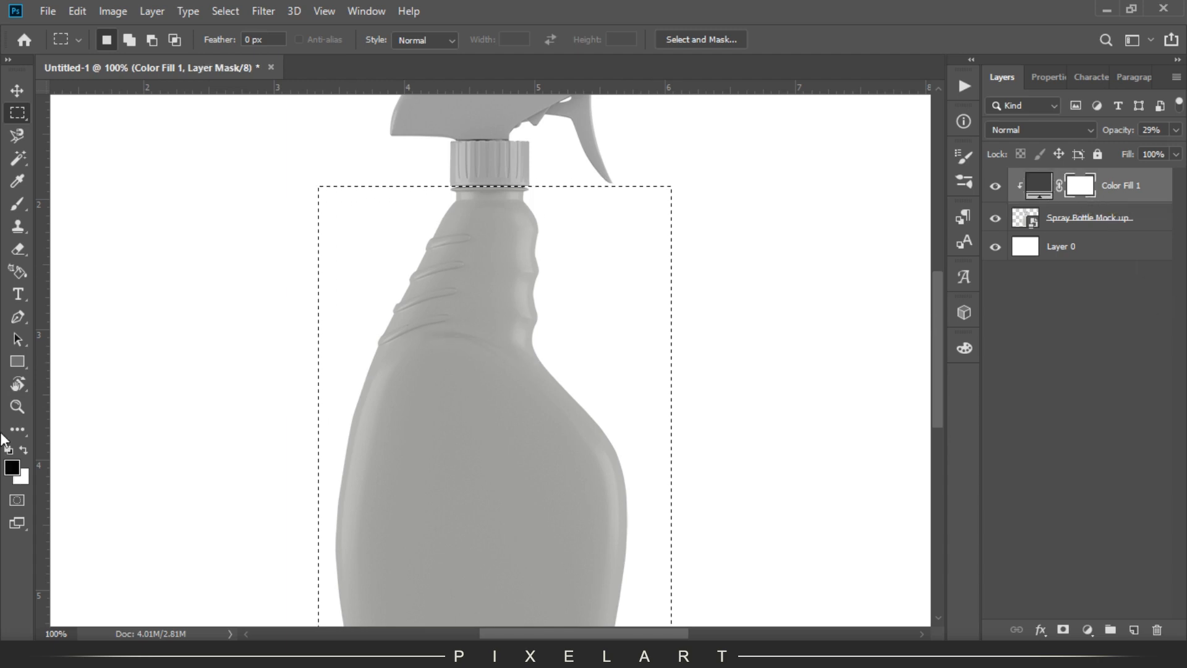
key("b")
mouse_move(350, 437)
left_mouse_down()
mouse_move(429, 432)
mouse_move(377, 408)
left_mouse_up()
right_click(508, 422)
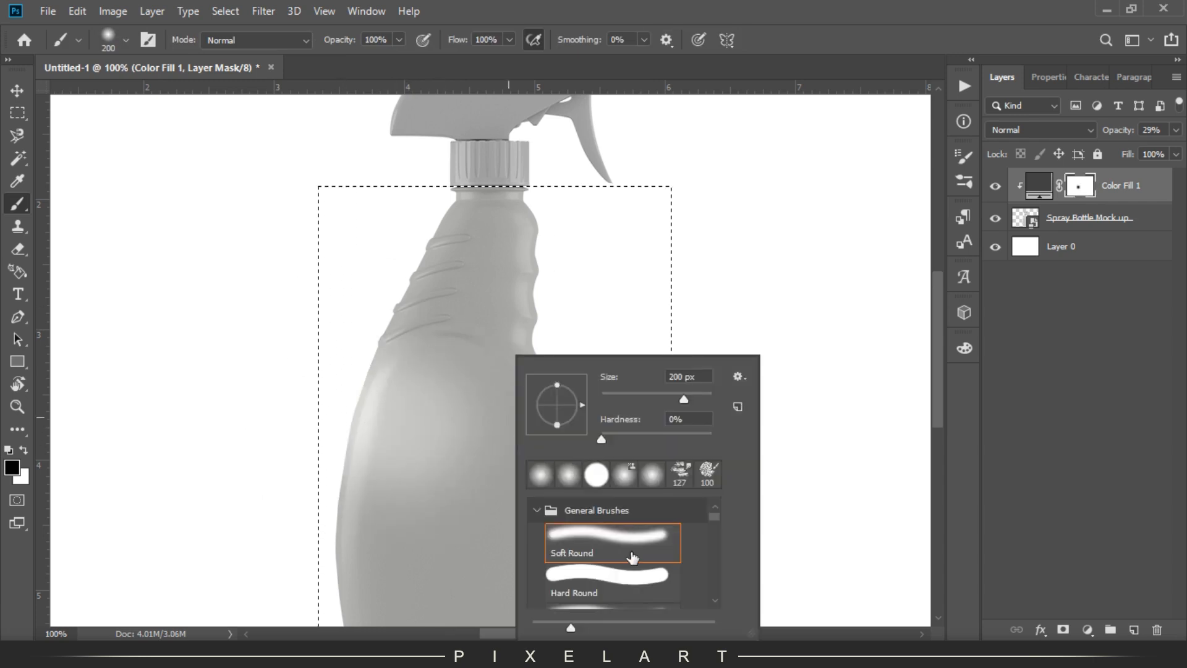
double_click(625, 586)
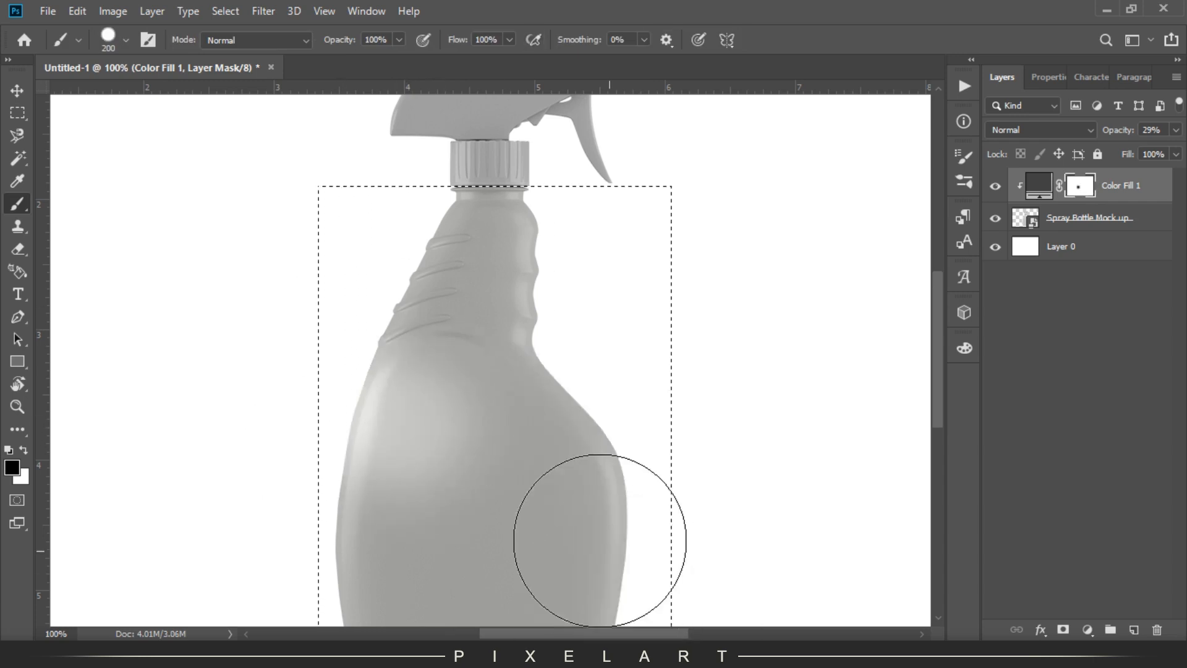
left_click(14, 468)
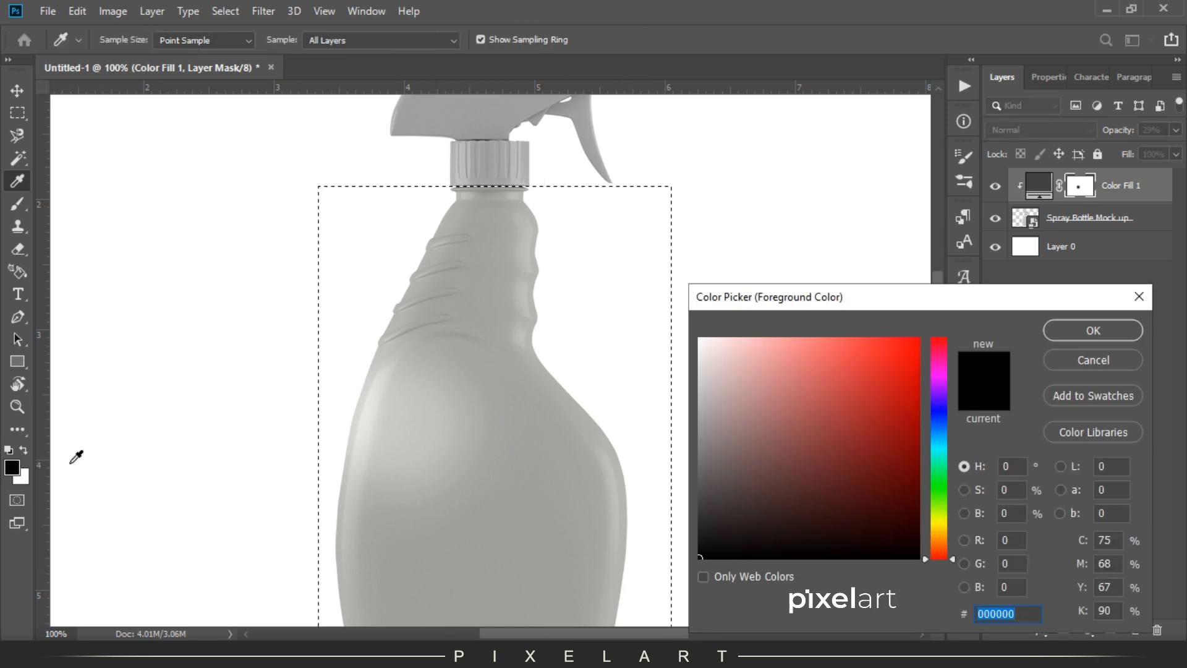
left_click(1055, 336)
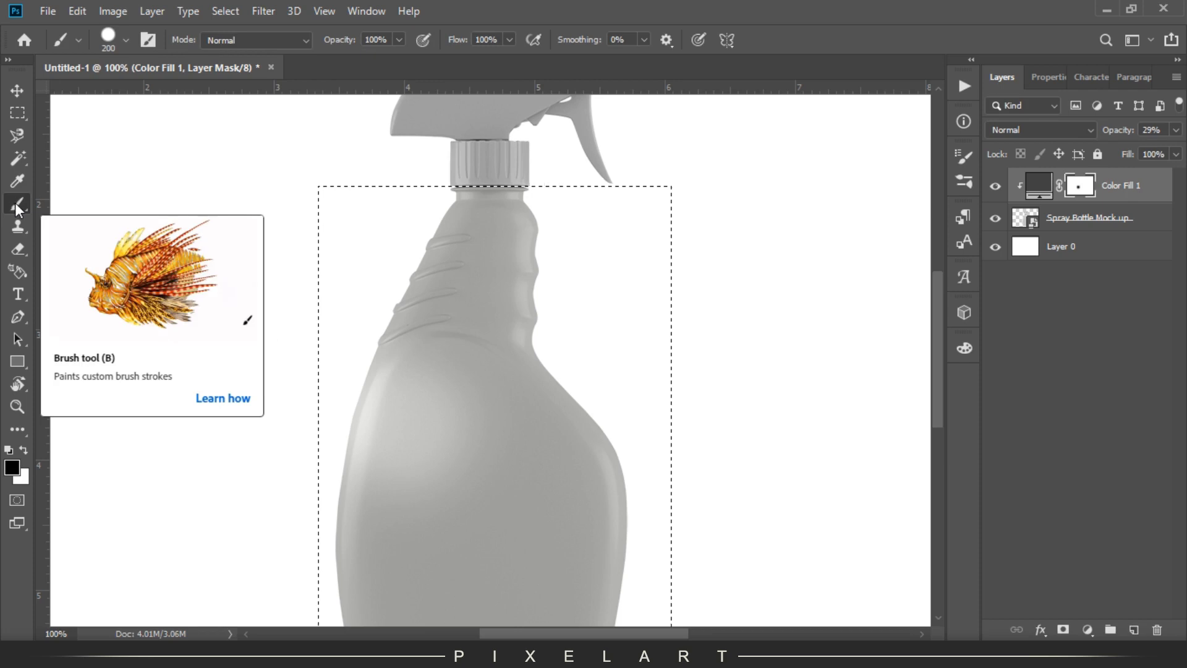
mouse_move(402, 382)
left_mouse_down()
mouse_move(425, 384)
mouse_move(480, 307)
mouse_move(477, 239)
mouse_move(530, 344)
mouse_move(583, 569)
mouse_move(554, 594)
left_mouse_up()
scroll(554, 331, "down", 5)
mouse_move(554, 323)
left_mouse_down()
mouse_move(340, 346)
mouse_move(377, 429)
mouse_move(475, 485)
mouse_move(613, 472)
mouse_move(567, 514)
mouse_move(553, 370)
left_mouse_up()
scroll(532, 416, "up", 6)
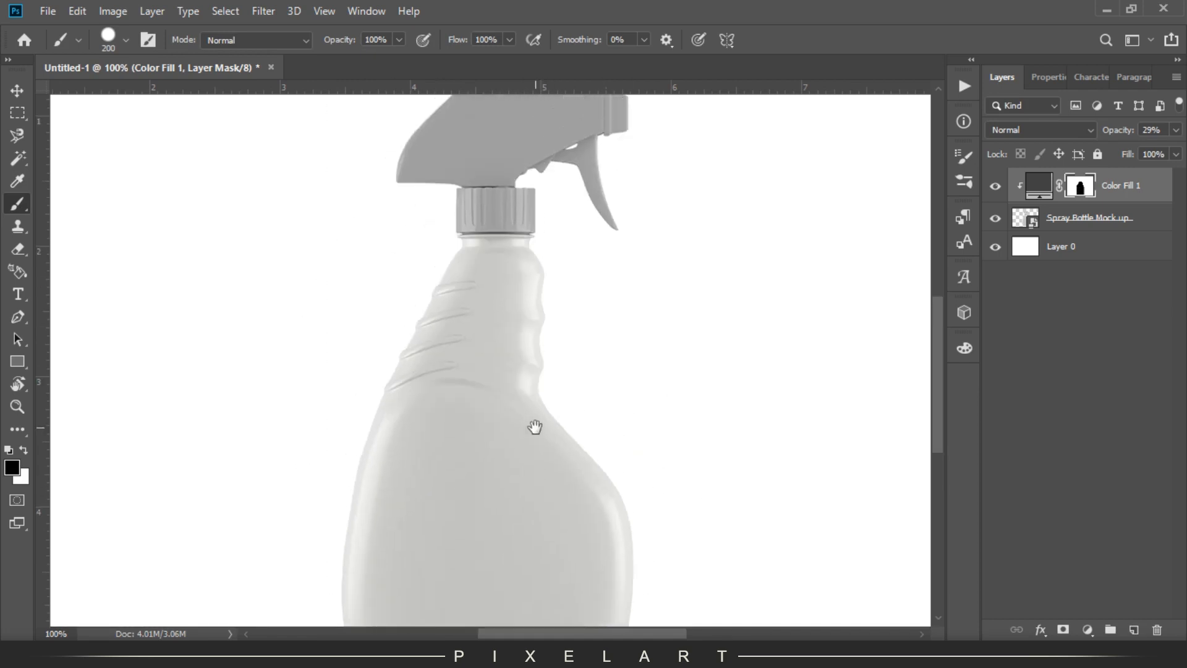
Raise the color fill layer's opacity to 56% to darken the sprayer head and cap.
key("v")
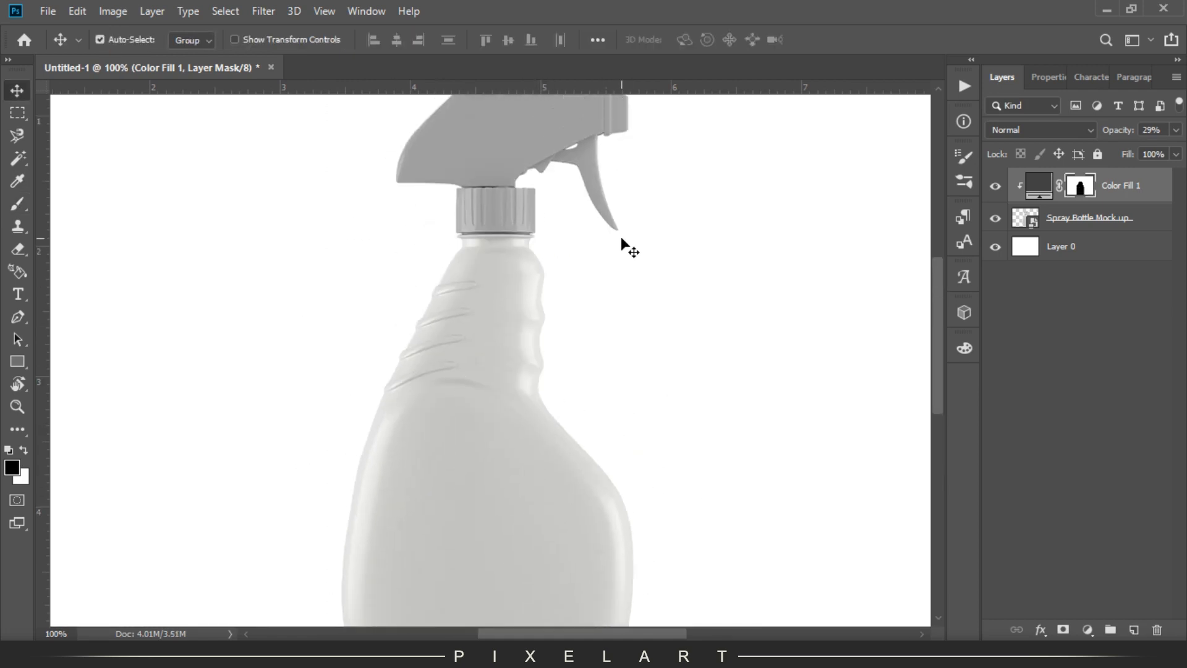
scroll(623, 247, "up", 4)
left_click_drag(1118, 133, 1150, 135)
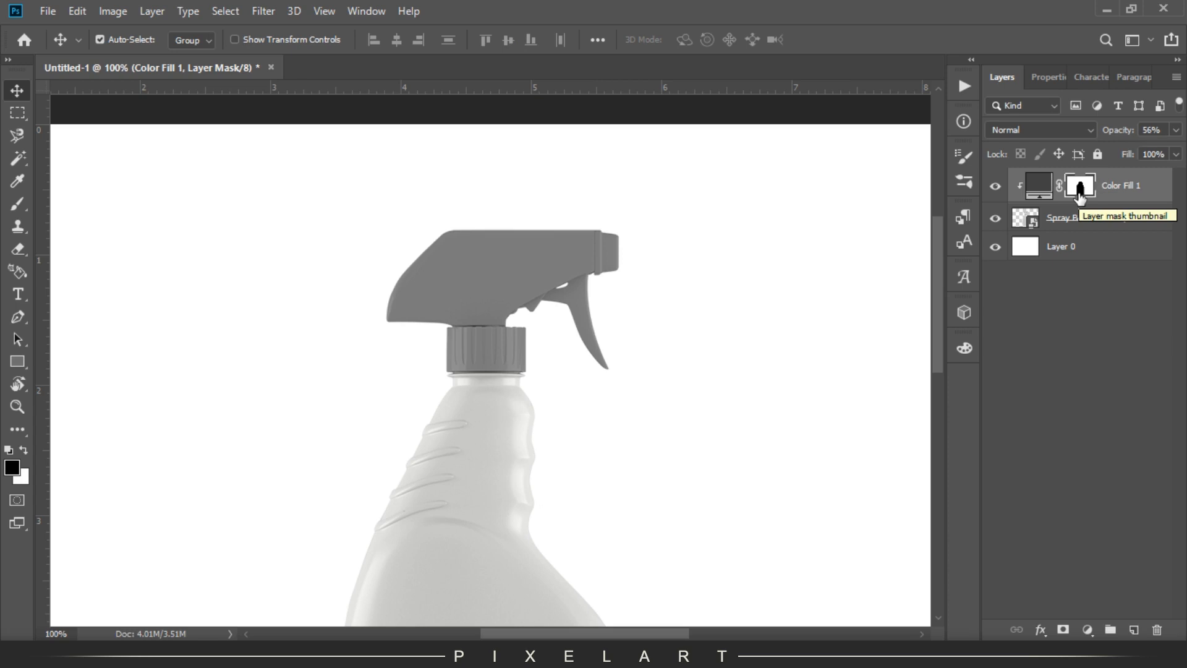
key("ctrl+plus")
left_click_drag(632, 442, 632, 196)
key("ctrl+minus")
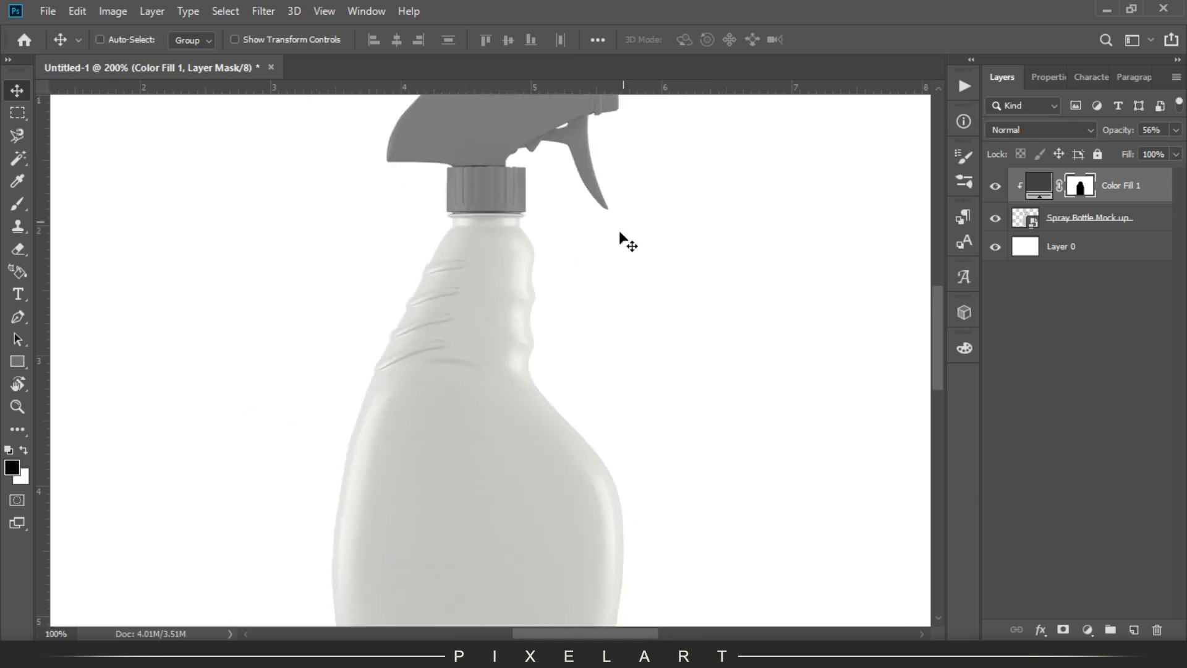
left_click_drag(507, 485, 513, 335)
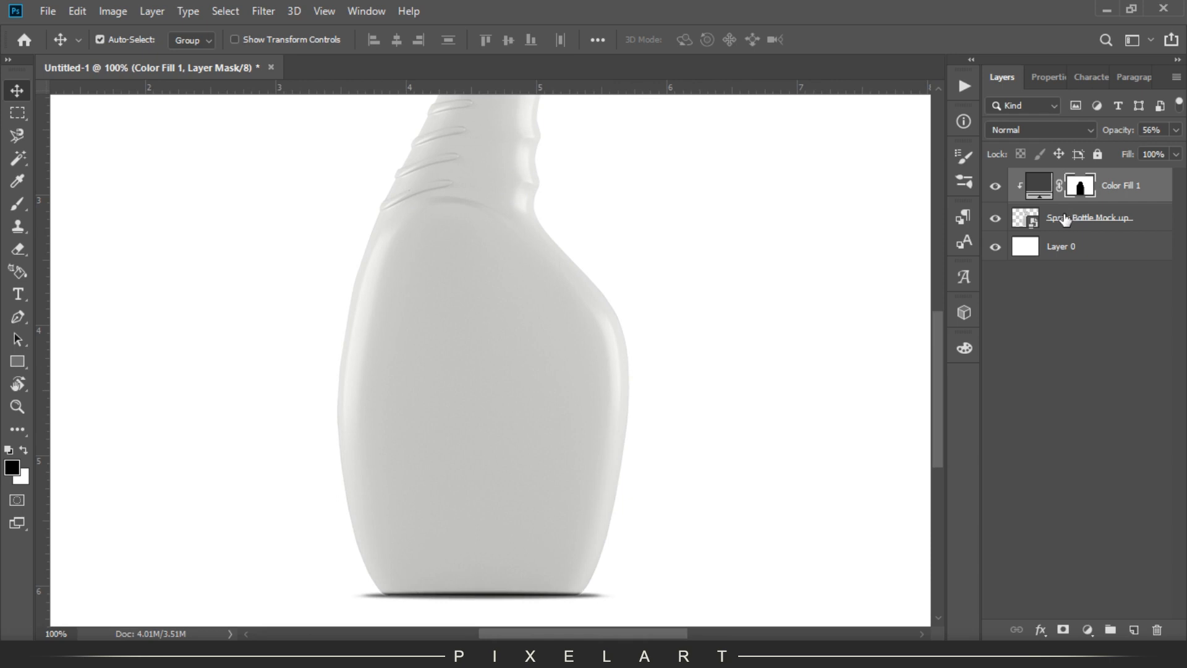
Rename the masked color fill layer to "cap".
double_click(1115, 186)
type("ca")
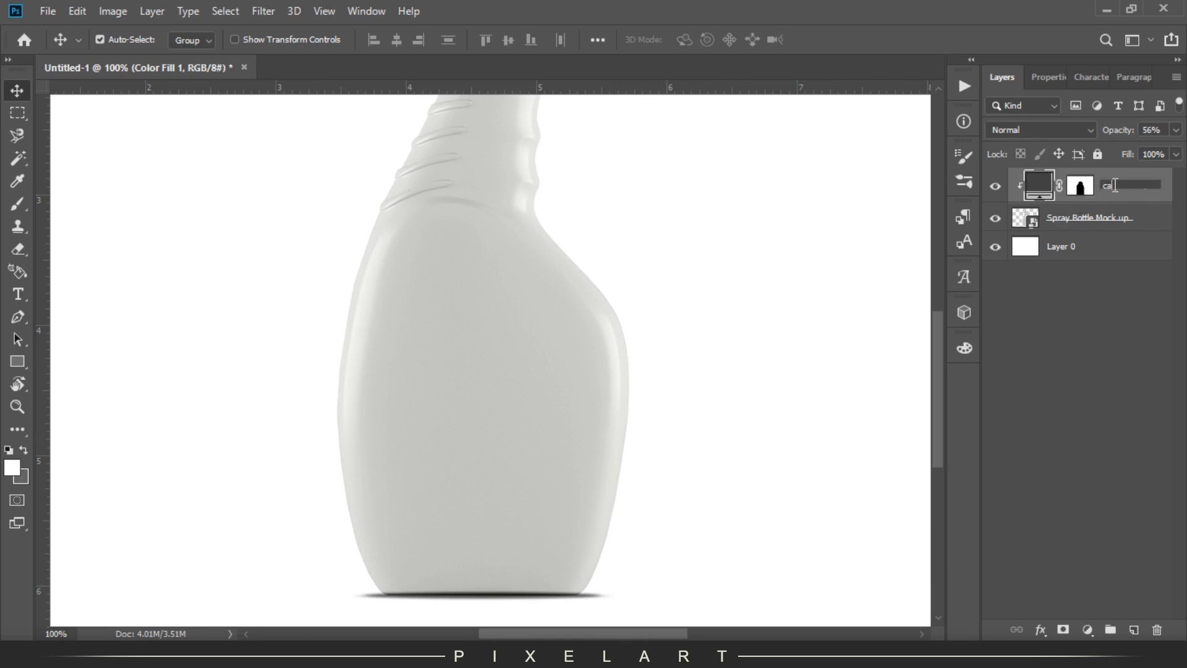
type("p")
key("Return")
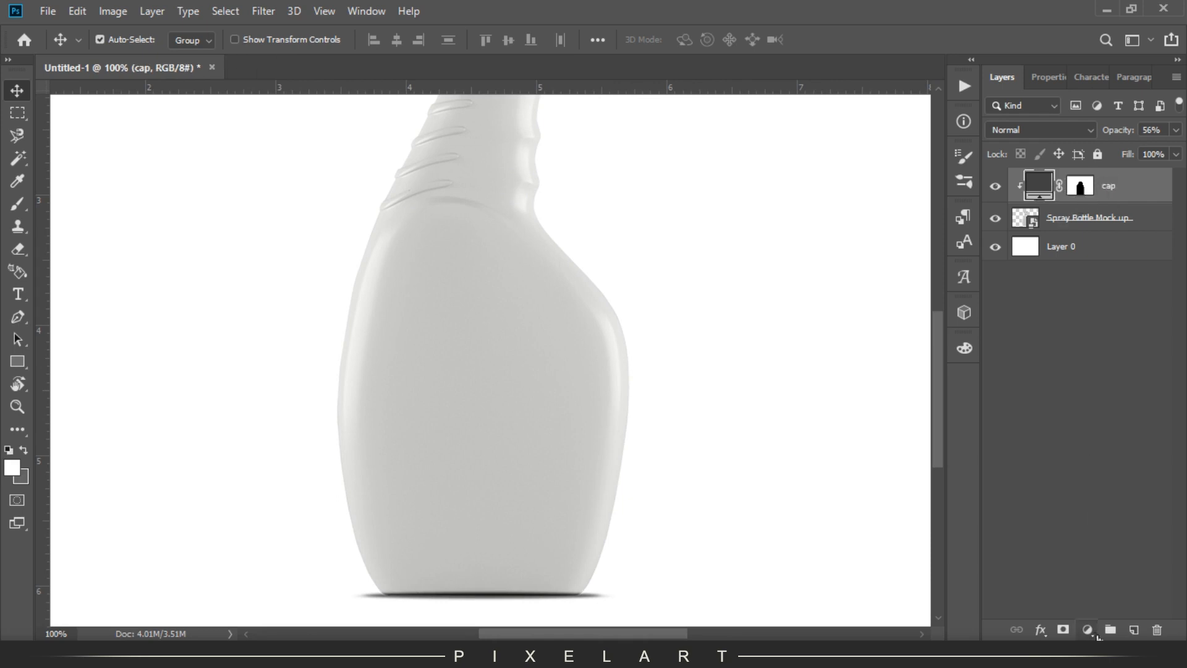
On a new layer, draw the left side of a label outline with the Pen tool, inside the bottle body down to its base.
left_click(1134, 629)
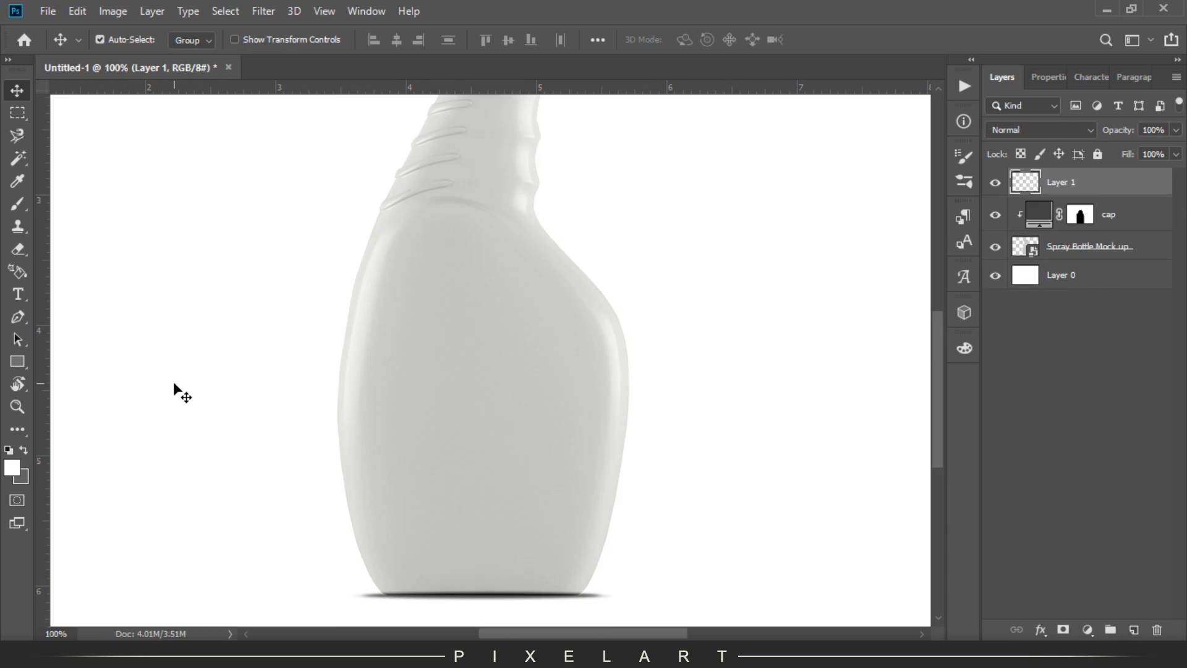
left_click(17, 317)
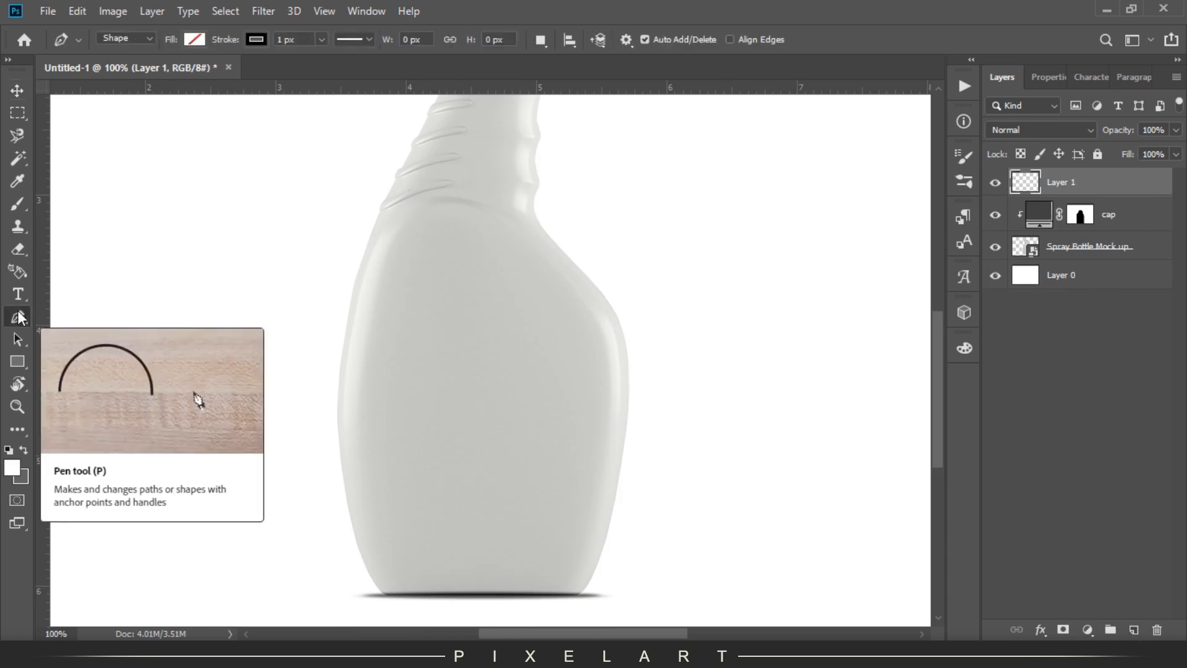
left_click(392, 240)
left_click_drag(356, 397, 351, 491)
left_click(357, 397, "alt")
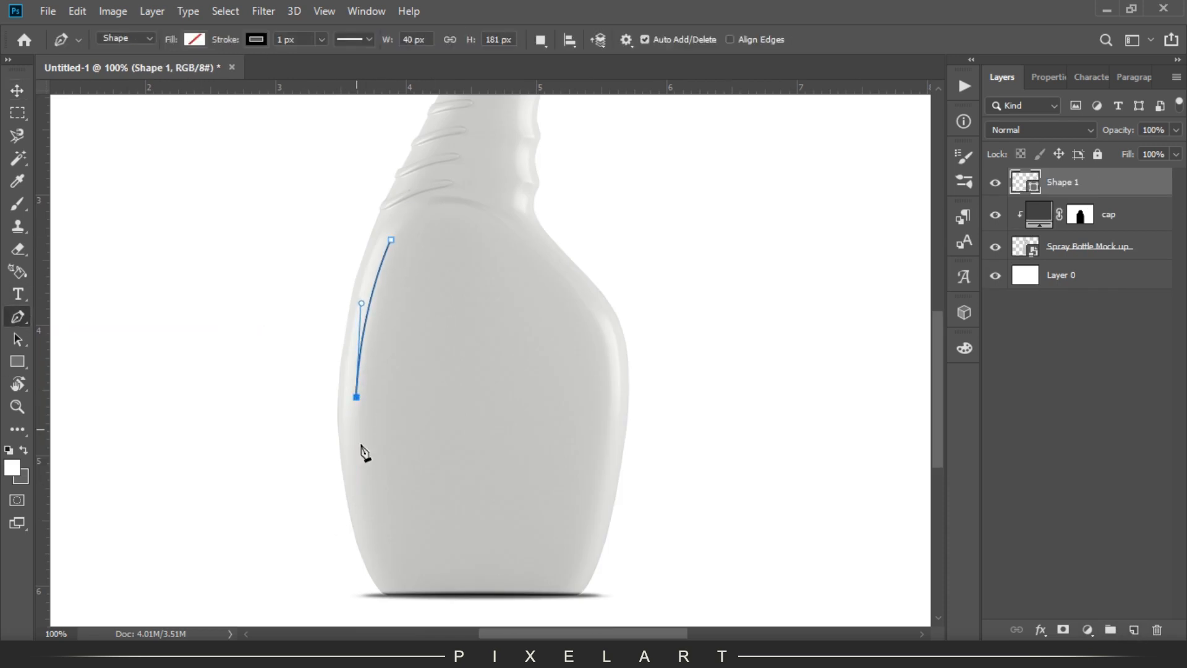
left_click_drag(387, 566, 423, 601)
left_click(388, 500, "alt")
left_click(396, 508)
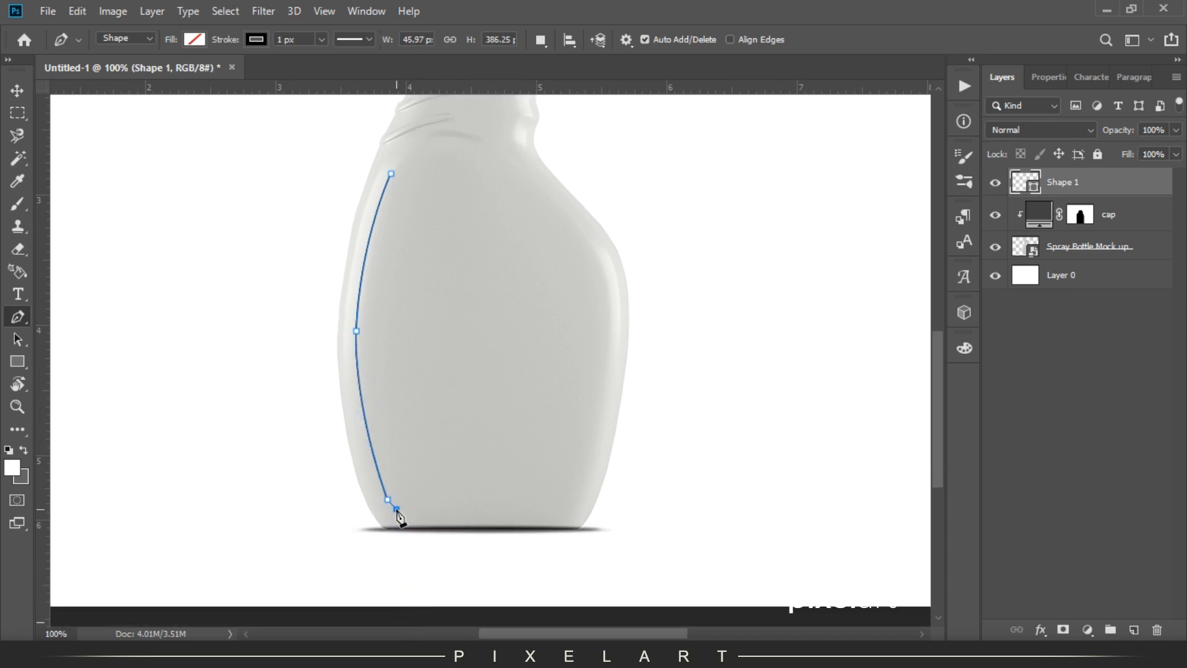
Continue the label outline along the base, up the right side and over the shoulder, and close the shape at its starting point.
left_click(549, 509)
left_click_drag(575, 501, 577, 490)
left_click_drag(611, 317, 531, 185)
left_click(575, 226)
left_click_drag(488, 148, 410, 144)
left_click(489, 147, "alt")
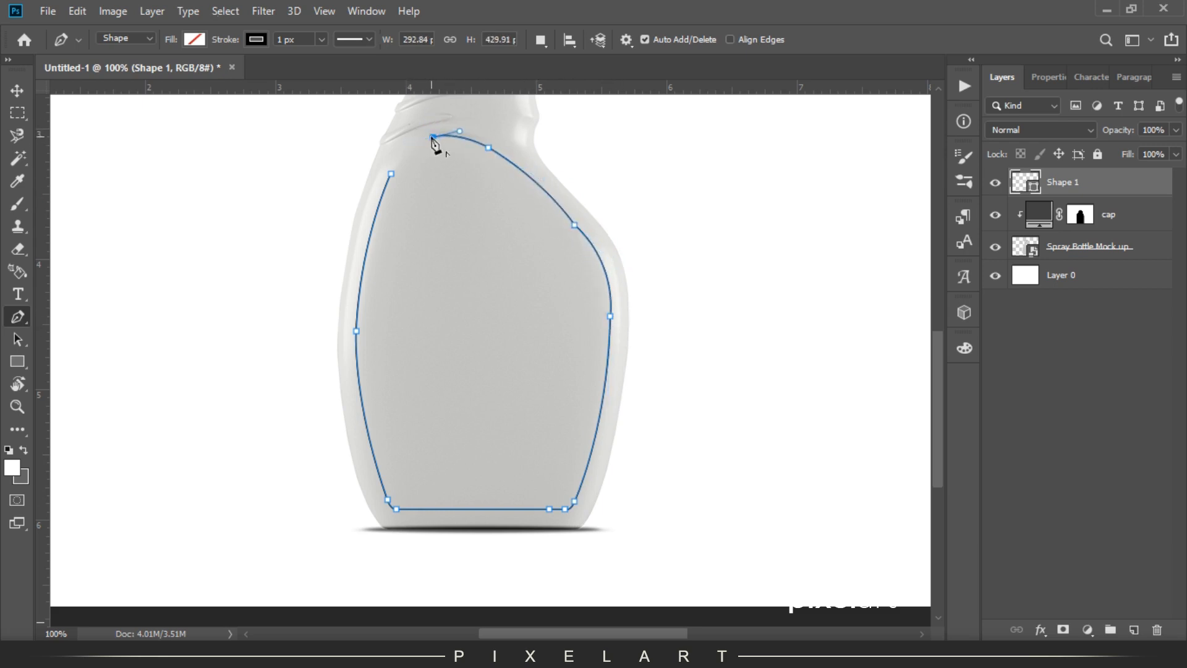
left_click(391, 174)
Load the label shape as a selection, fill it with white on a new layer, hide the original shape layer and deselect.
key("v")
left_click(1024, 182, "ctrl")
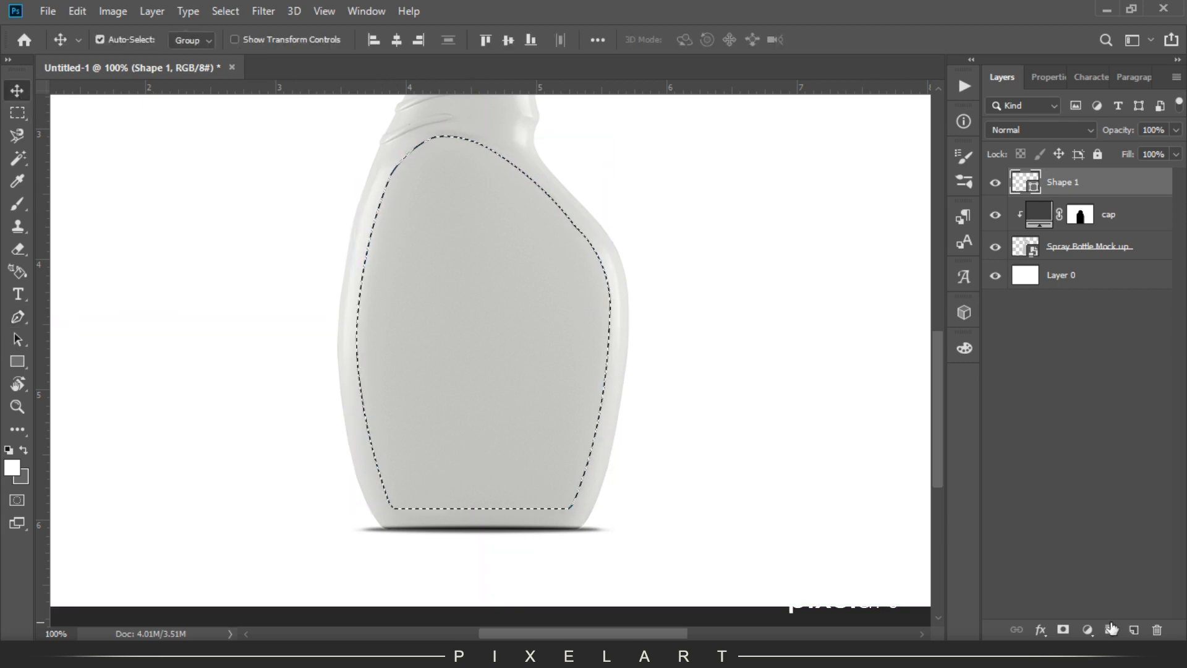
left_click(1133, 629)
key("x")
key("ctrl+BackSpace")
left_click(995, 211)
key("ctrl+d")
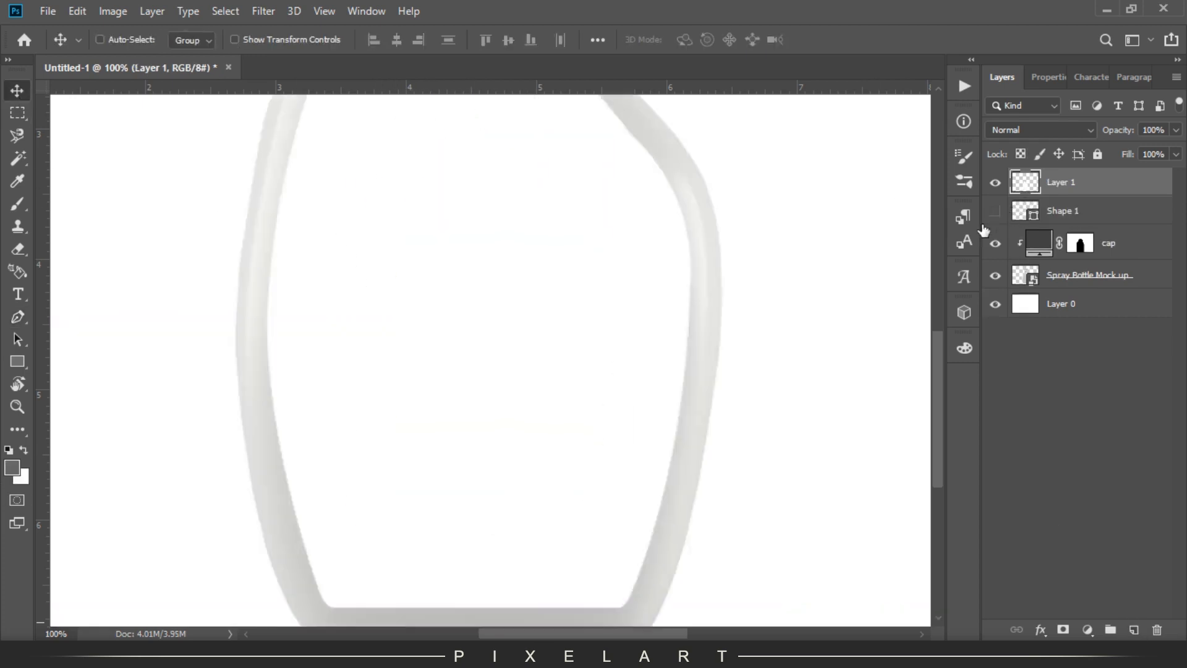
Examine the edges of the white label area around the bottle body at 200% zoom.
key("ctrl+plus")
key("b")
key("bracketleft")
key("bracketleft")
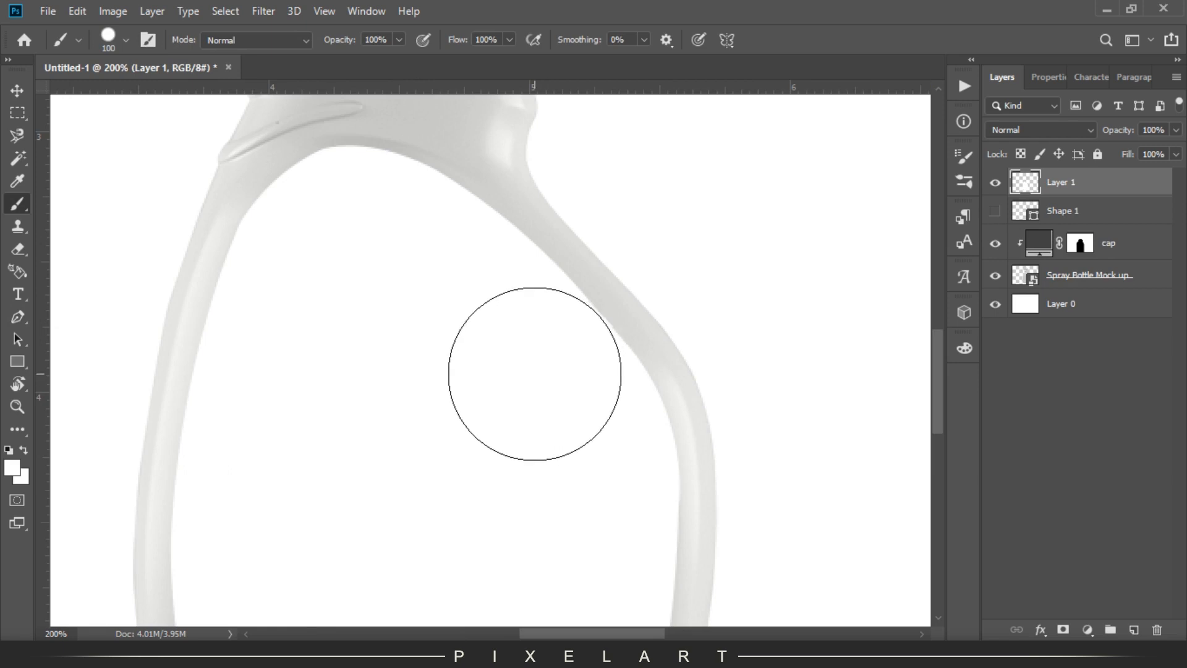
mouse_move(550, 389)
left_mouse_down()
mouse_move(503, 246)
mouse_move(538, 416)
left_mouse_up()
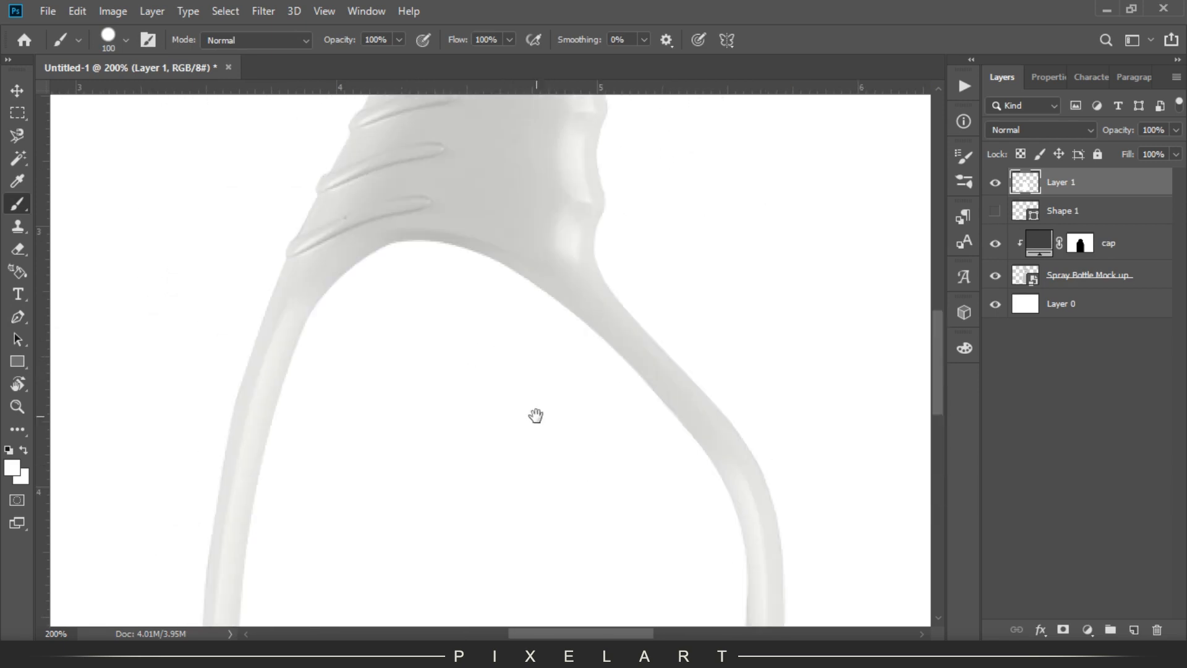
left_click_drag(455, 550, 453, 147)
key("ctrl+minus")
key("v")
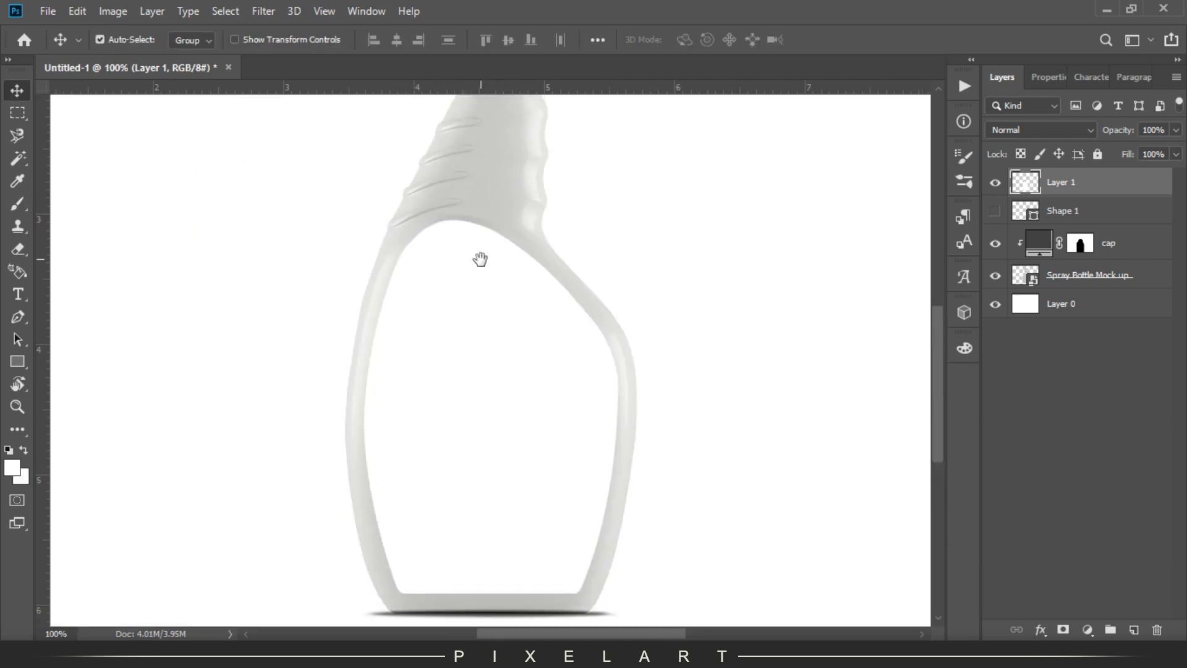
left_click_drag(482, 262, 466, 334)
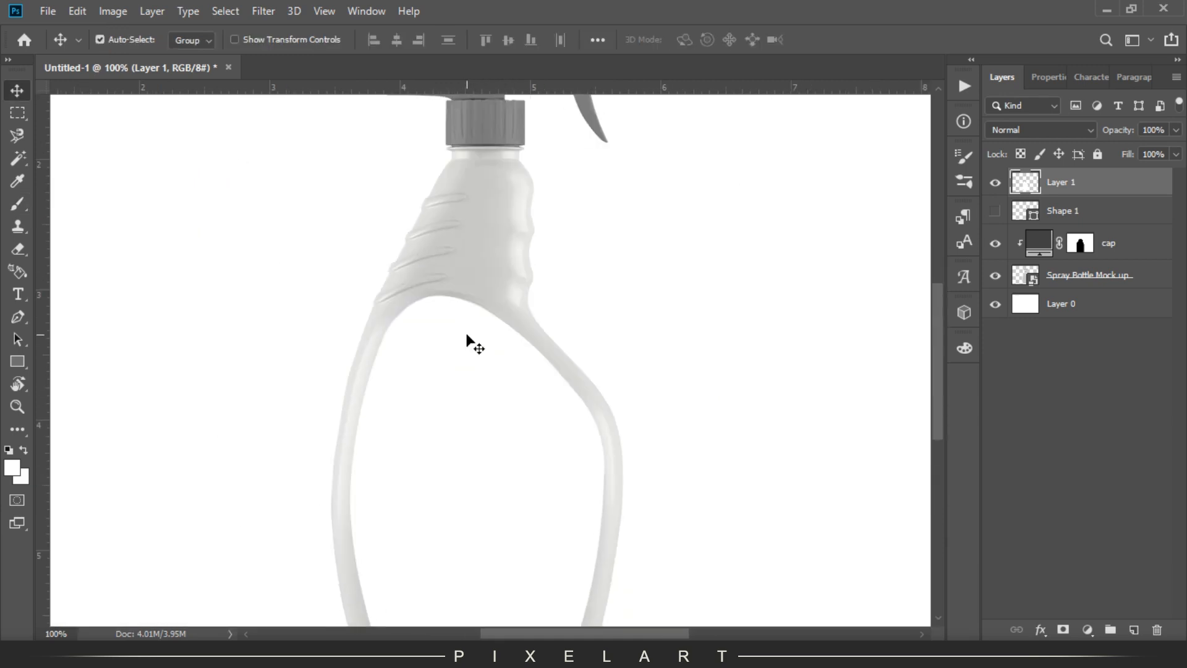
Draw a rectangle about 296 by 449 px over the bottle body and give it a blue fill.
key("ctrl+minus")
key("u")
left_click_drag(401, 313, 574, 573)
left_click(1002, 187)
left_click(997, 278)
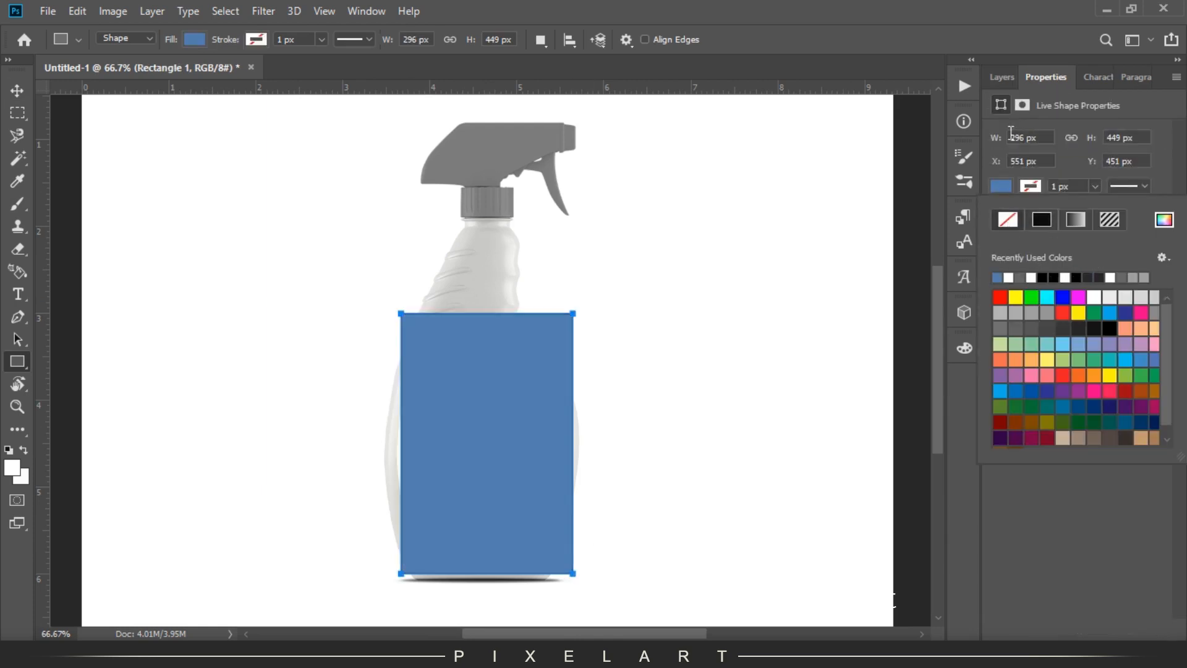
Convert the blue rectangle to a smart object and lower its layer opacity to 50%.
left_click(1002, 77)
key("v")
right_click(1091, 182)
left_click(984, 246)
key("5")
Stretch the blue rectangle's left side outward to about 105.74% width so it covers the label area.
key("ctrl+plus")
key("ctrl+t")
left_click_drag(363, 394, 342, 388)
key("Return")
key("ctrl+plus")
Warp the blue rectangle's upper corners and edges to follow the bottle's curved shoulders, slightly outside the label area.
right_click(493, 369)
left_click(1082, 185)
key("ctrl+t")
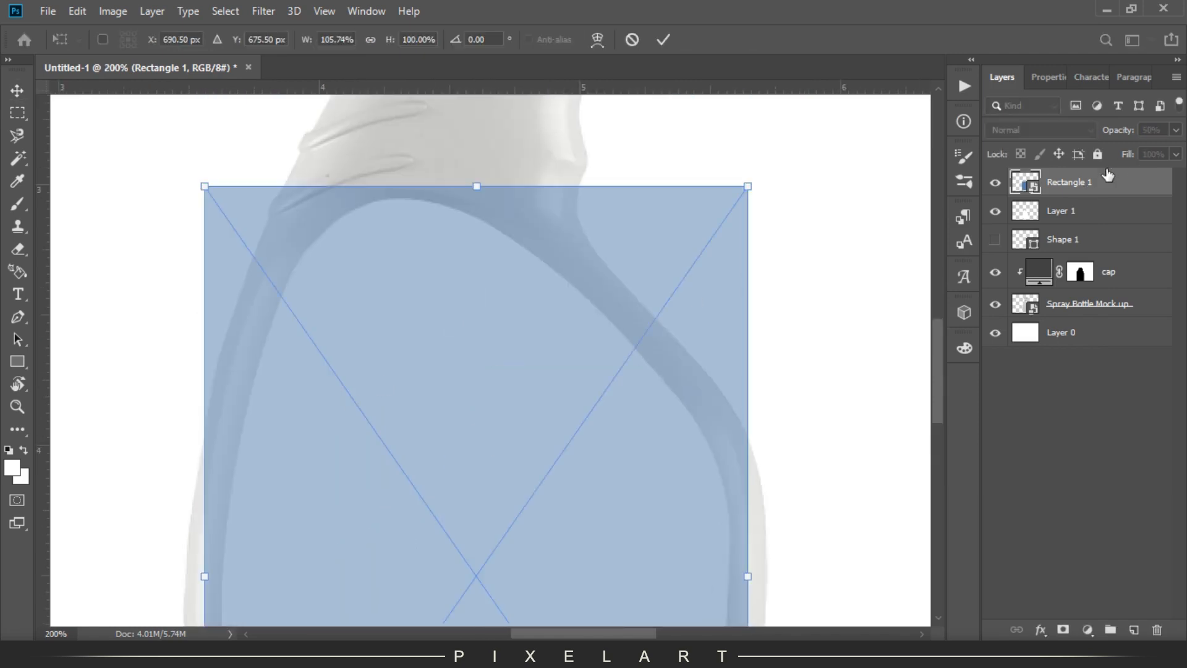
right_click(578, 246)
left_click(612, 347)
left_click_drag(204, 186, 298, 219)
left_click_drag(386, 187, 391, 170)
left_click_drag(206, 450, 183, 503)
left_click_drag(749, 187, 711, 447)
mouse_move(390, 169)
left_mouse_down()
mouse_move(437, 165)
mouse_move(398, 154)
left_mouse_up()
left_click_drag(298, 218, 305, 233)
left_click_drag(182, 504, 177, 428)
left_click_drag(397, 153, 380, 130)
Warp the rectangle's lower corners and side edges to follow the bottle's narrowing base and apply the warp.
left_click_drag(668, 386, 595, 99)
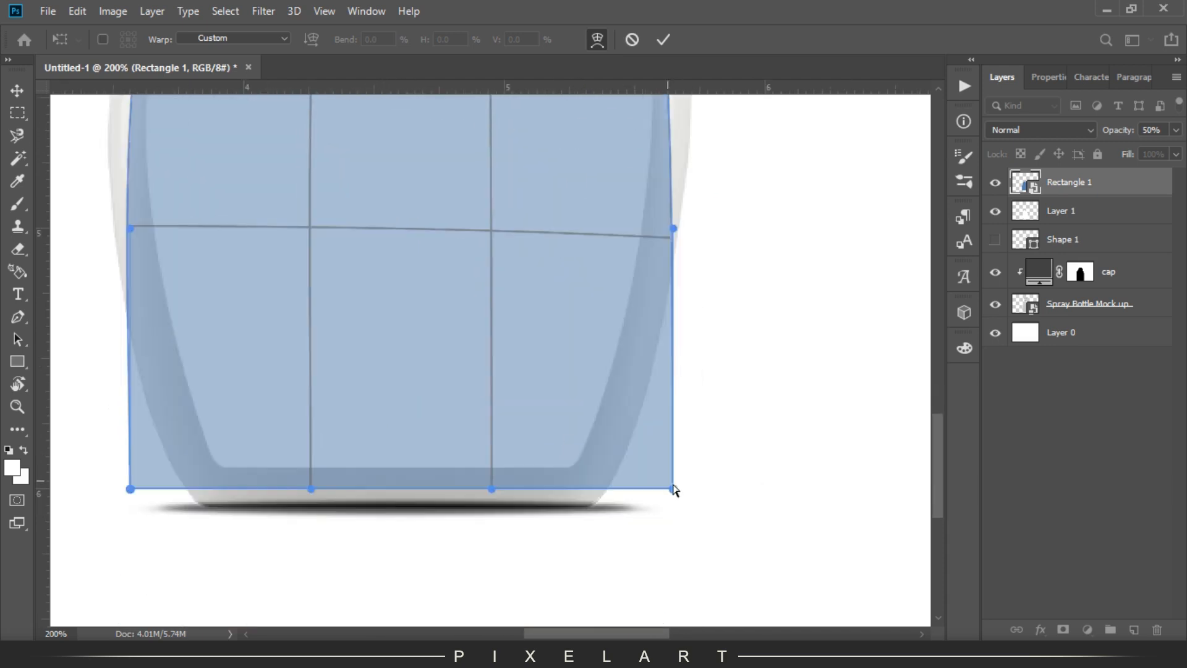
left_click_drag(674, 490, 574, 486)
left_click_drag(674, 228, 658, 334)
left_click_drag(526, 594, 538, 598)
left_click_drag(79, 600, 310, 520)
left_click_drag(316, 292, 376, 482)
left_click_drag(299, 450, 270, 469)
left_click_drag(383, 494, 423, 407)
key("ctrl+minus")
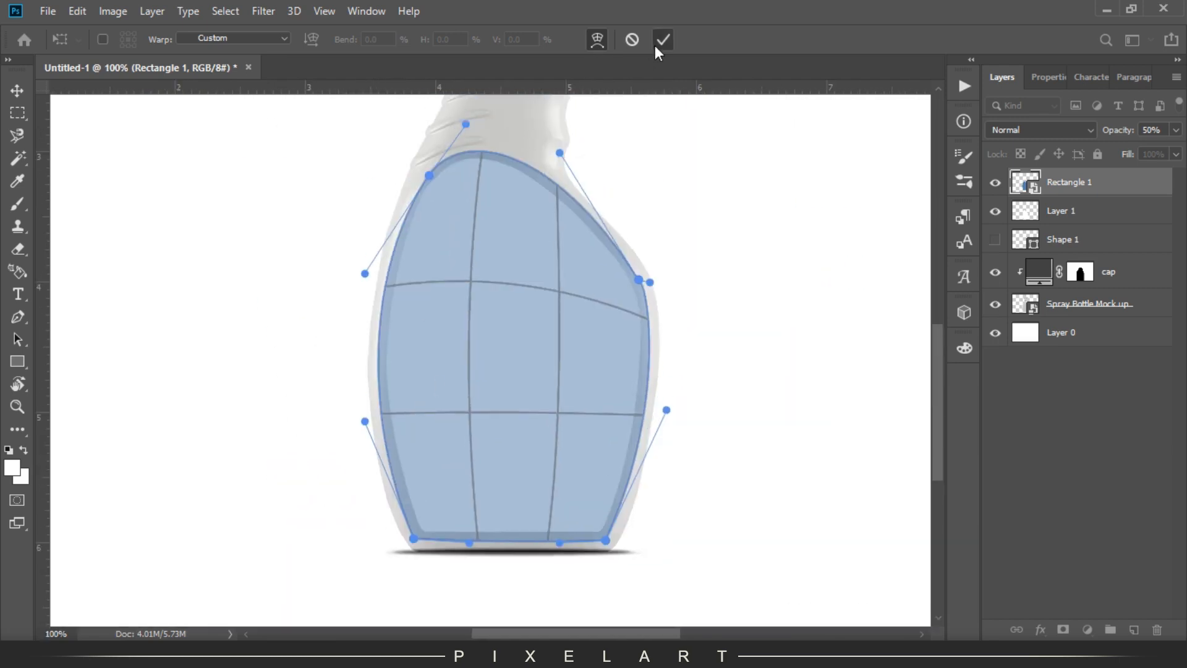
left_click(664, 40)
Mask the blue rectangle to the label outline using its loaded selection and restore the layer opacity to 100%.
left_click(1045, 189, "ctrl")
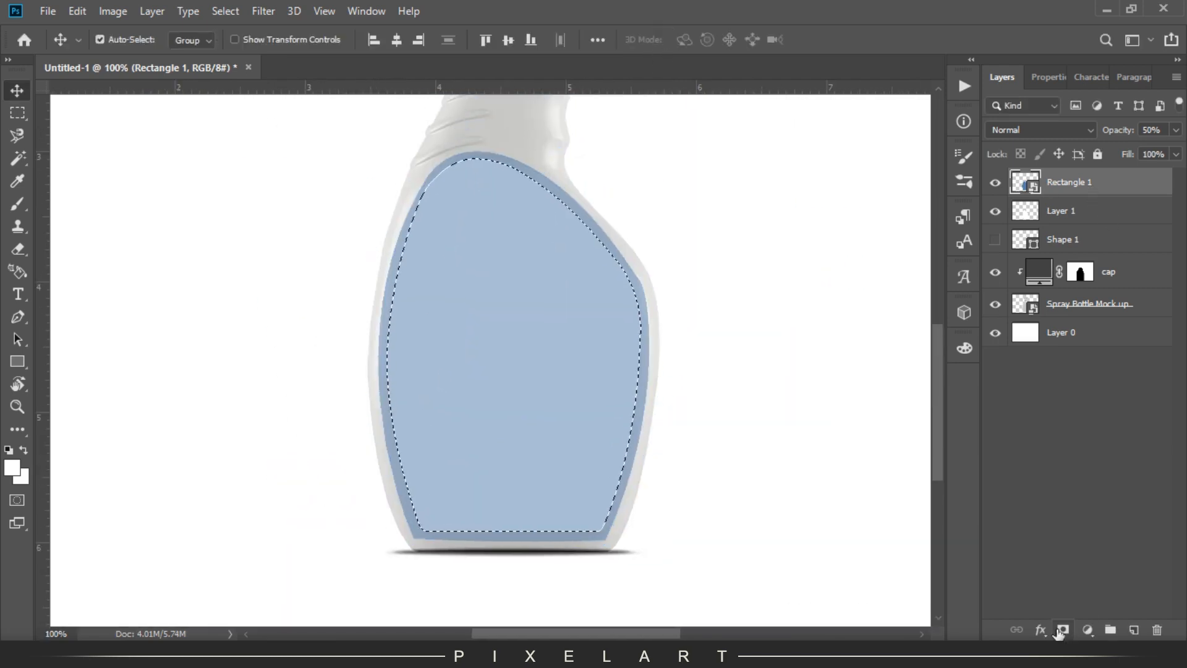
left_click(1062, 630)
key("0")
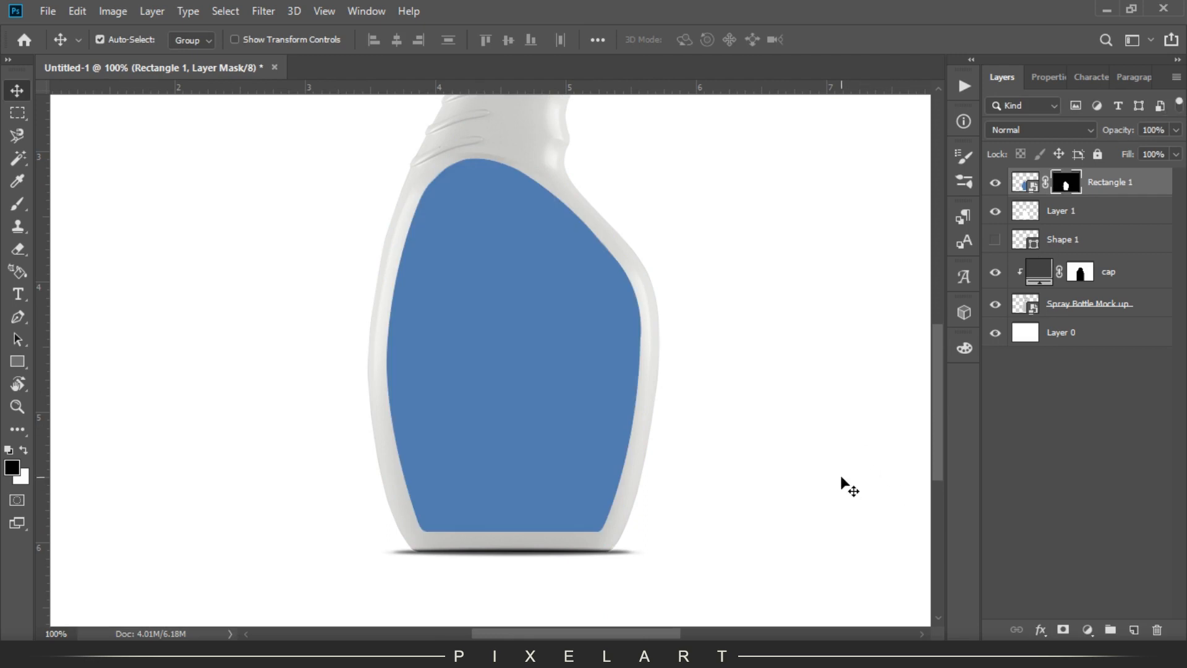
left_click(340, 267)
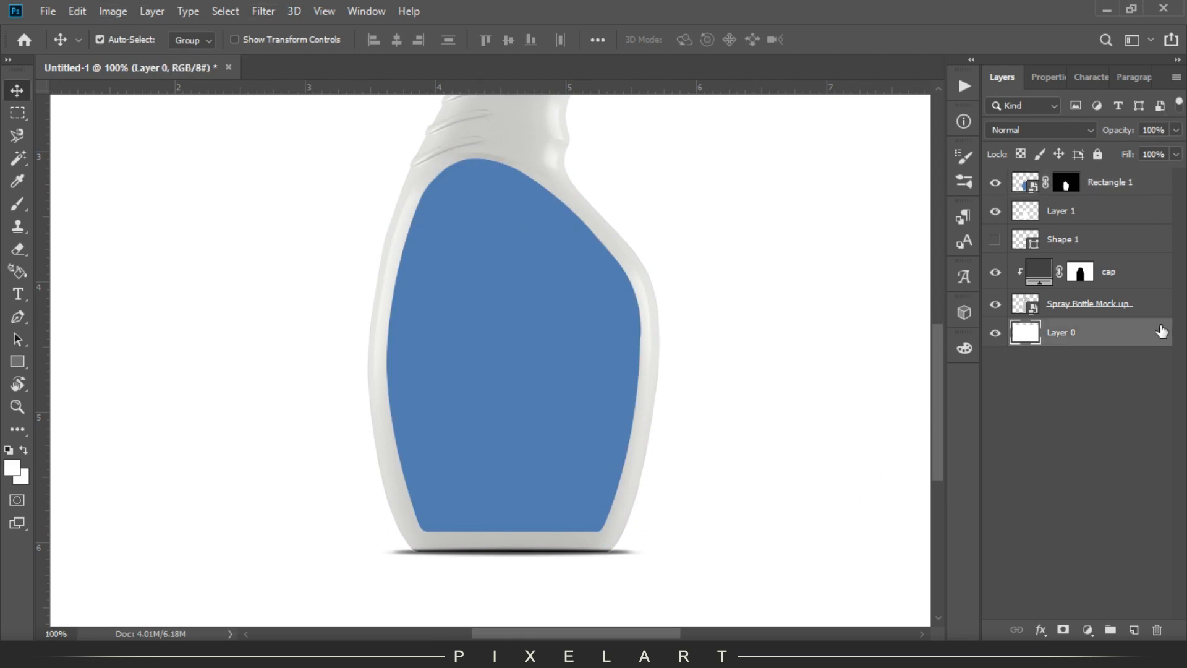
Open the blue rectangle's smart object contents and place a red circle of about 179 px overlapping the artboard's upper-left corner.
double_click(1024, 184)
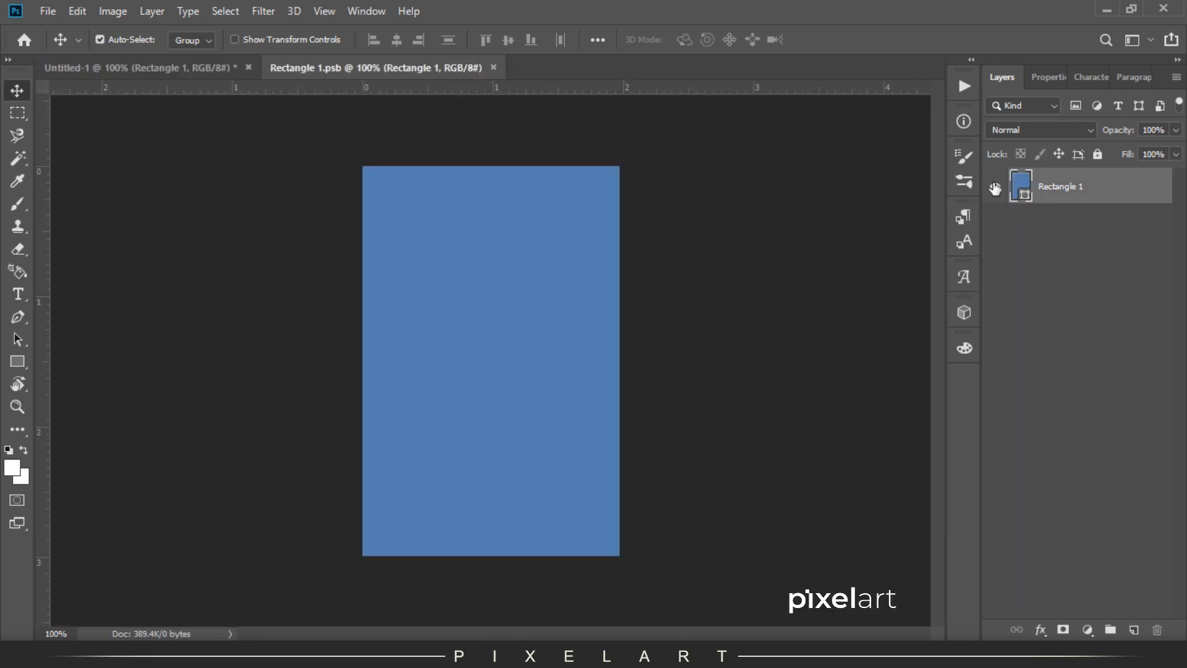
left_click(18, 361)
left_click(90, 394)
left_click_drag(336, 121, 450, 268)
key("ctrl+z")
left_click_drag(335, 137, 491, 318)
left_click(1002, 214)
left_click(1000, 325)
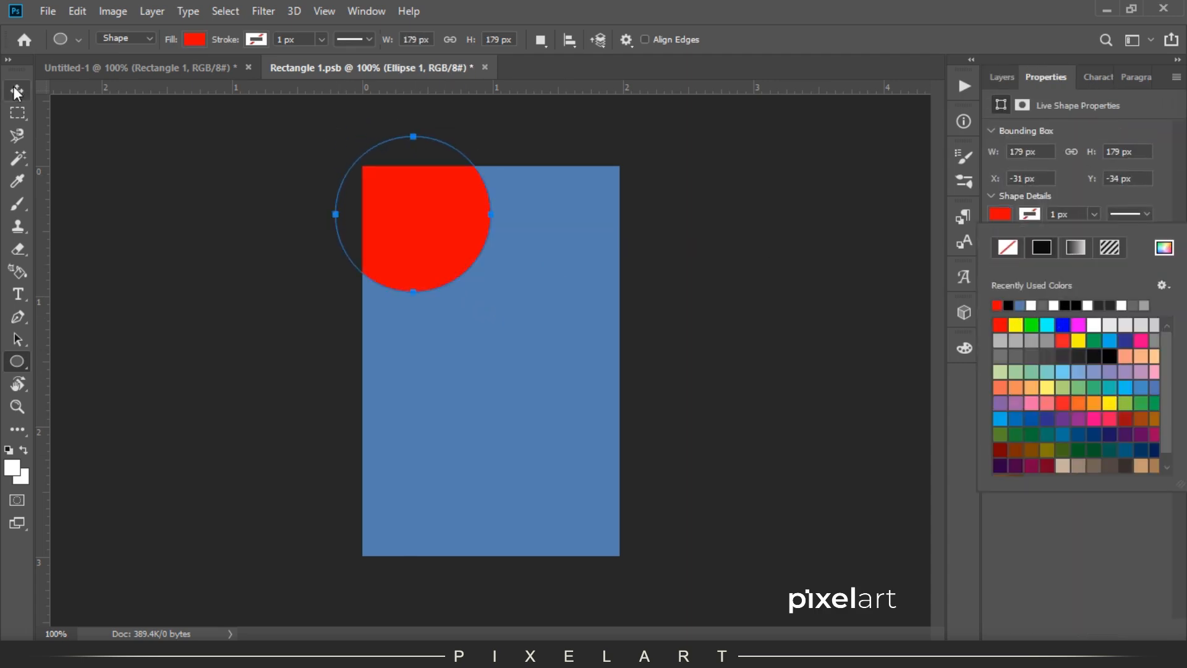
left_click(14, 89)
mouse_move(381, 188)
left_mouse_down()
mouse_move(414, 184)
mouse_move(393, 174)
left_mouse_up()
Add the text "NEW" below the red circle, coloured white and set in the Alentine font.
key("t")
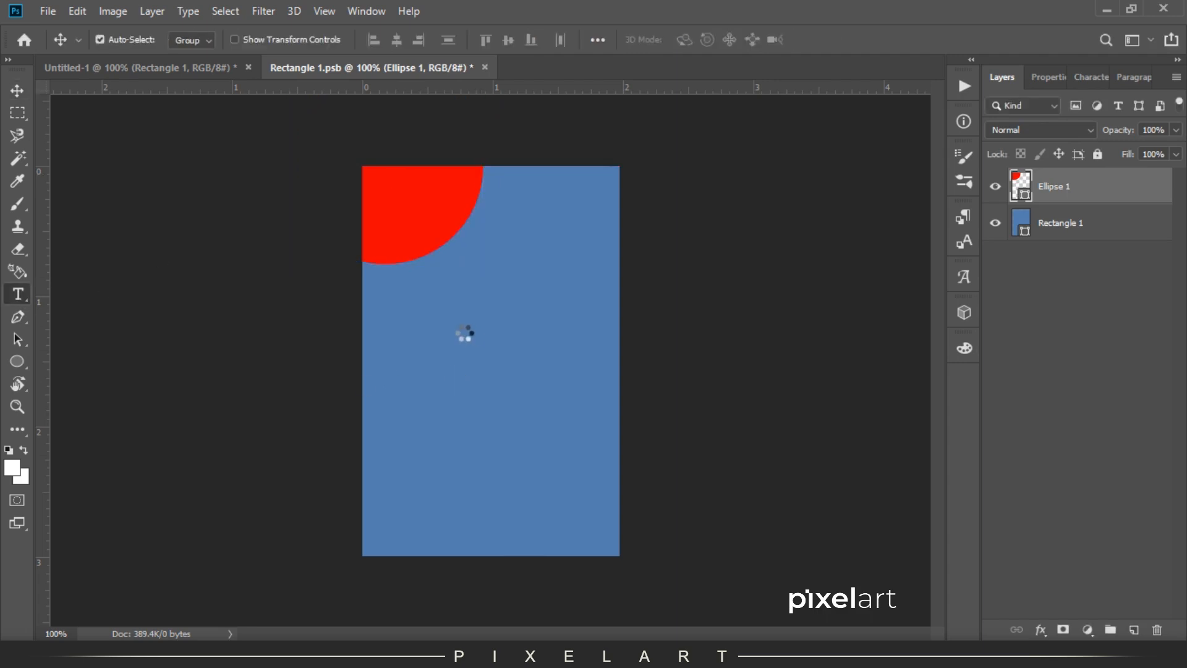
left_click(456, 400)
type("NEW")
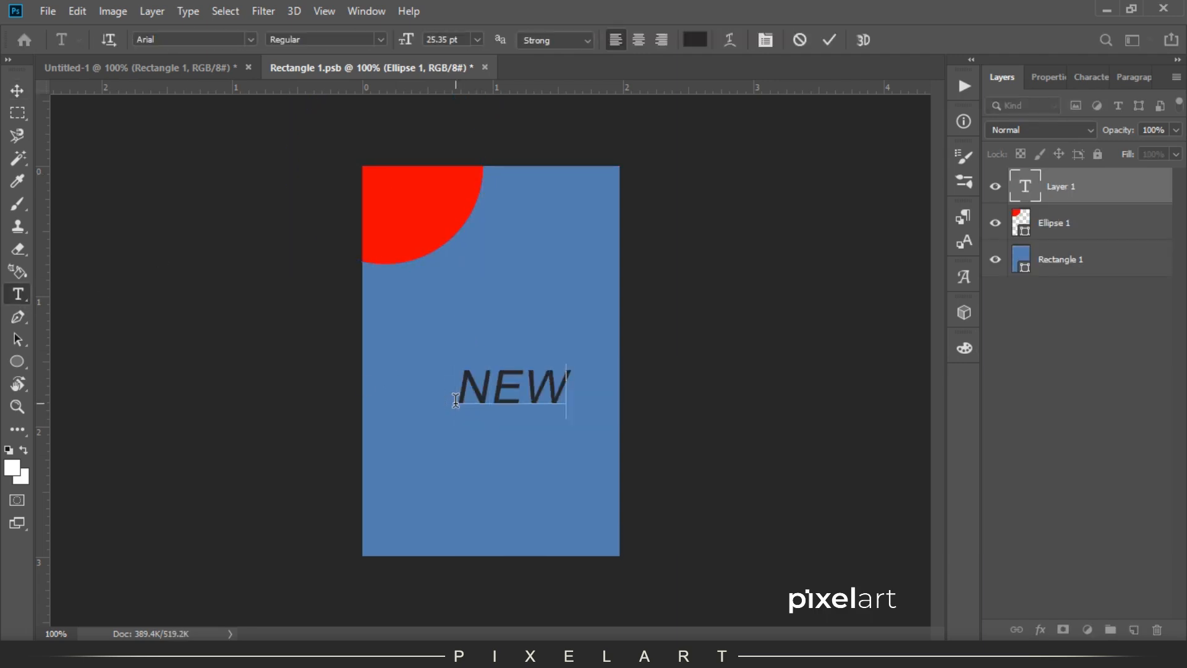
key("ctrl+a")
key("alt+BackSpace")
left_click(251, 39)
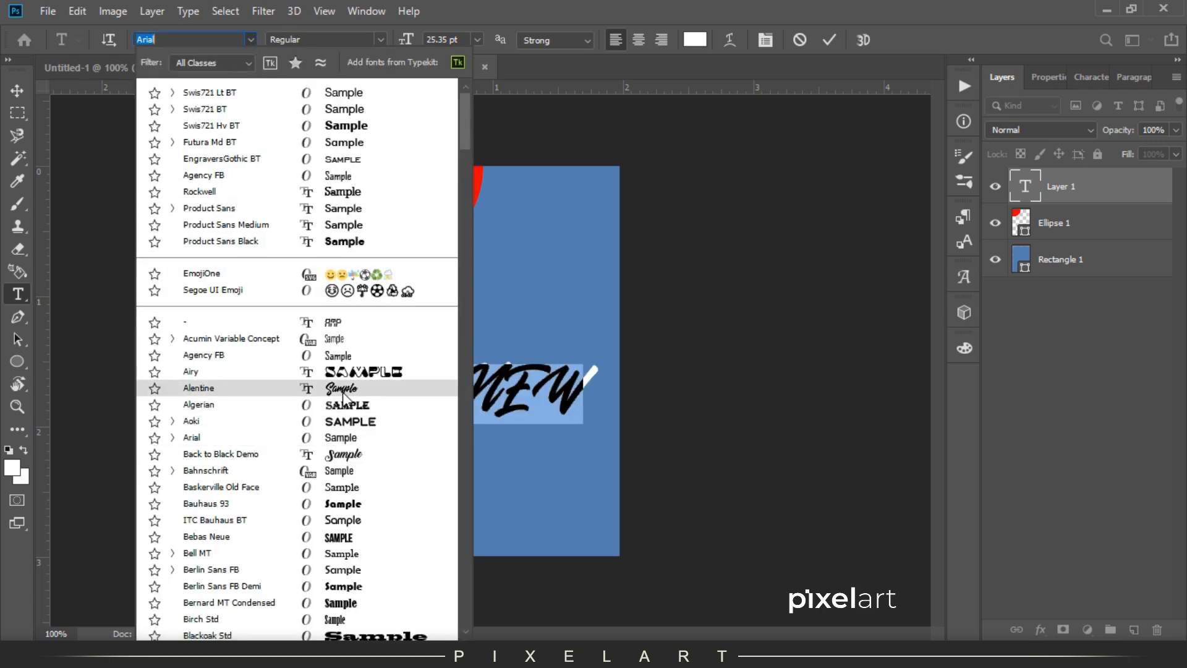
left_click(346, 388)
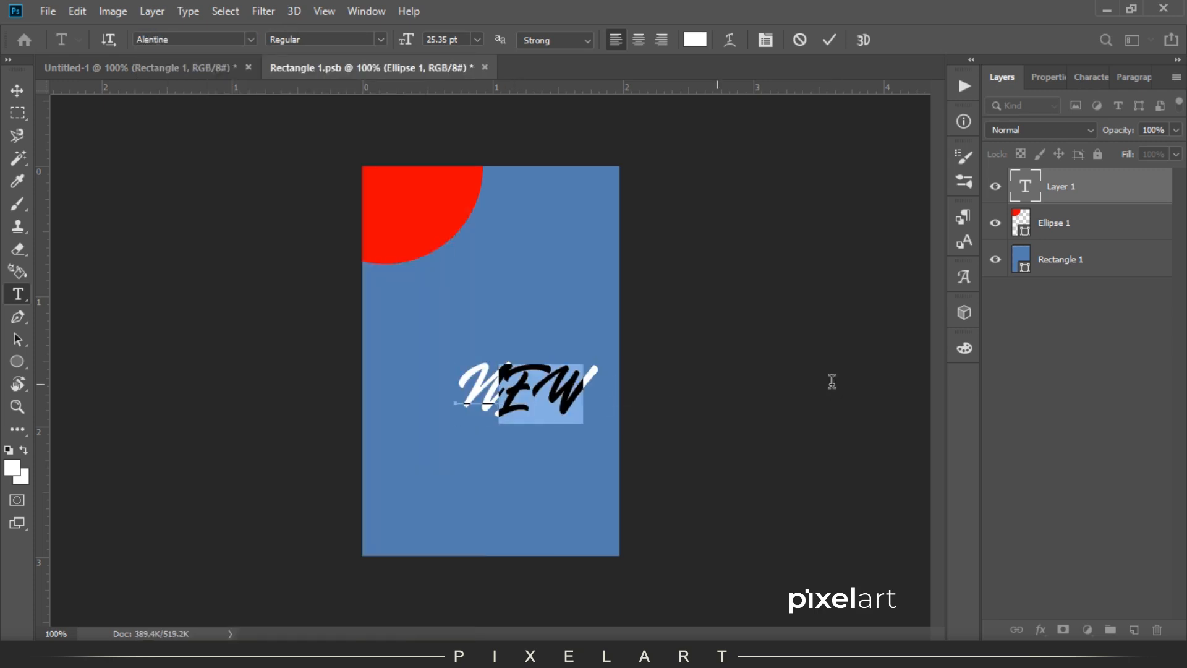
Retype the last two letters as "ew" so the text reads "New", and turn off All Caps.
left_click_drag(499, 380, 759, 384)
type("ew")
key("ctrl+a")
left_click(1090, 76)
left_click(1060, 203)
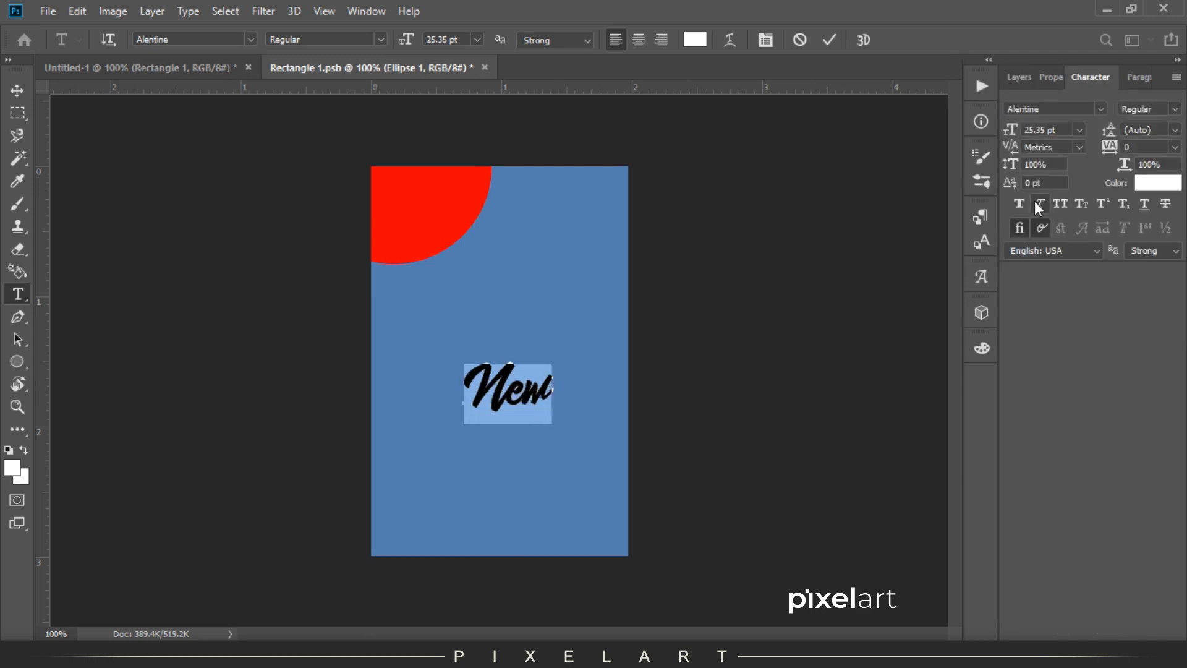
Scale the text "New" down to about 21.05 pt and move it onto the red circle.
left_click(14, 85)
key("ctrl+t")
left_click_drag(554, 423, 539, 412)
left_click_drag(505, 390, 430, 209)
key("Return")
Change the font of the text "New" to Back to Black Demo.
double_click(427, 206)
left_click(250, 42)
left_click(310, 457)
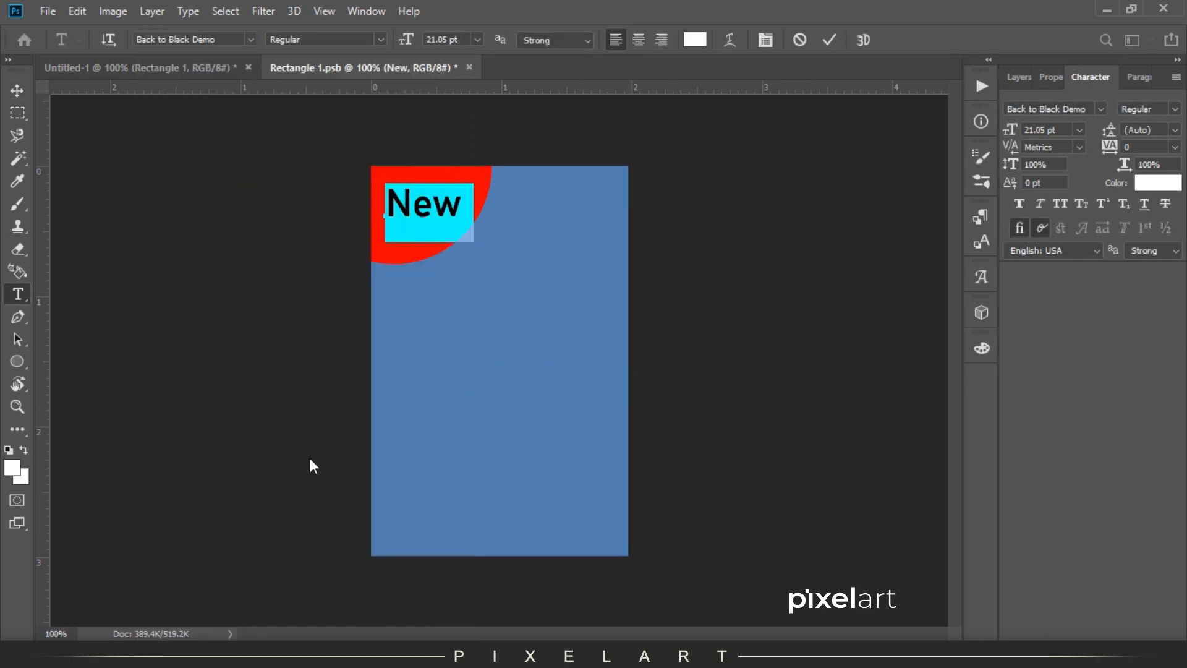
left_click(520, 314)
Enlarge the text "New" to about 25 pt and nudge it slightly left and up on the red circle.
key("ctrl+t")
left_click_drag(474, 243, 484, 250)
key("Return")
key("Left")
key("Left")
key("Up")
key("Up")
left_click(1018, 77)
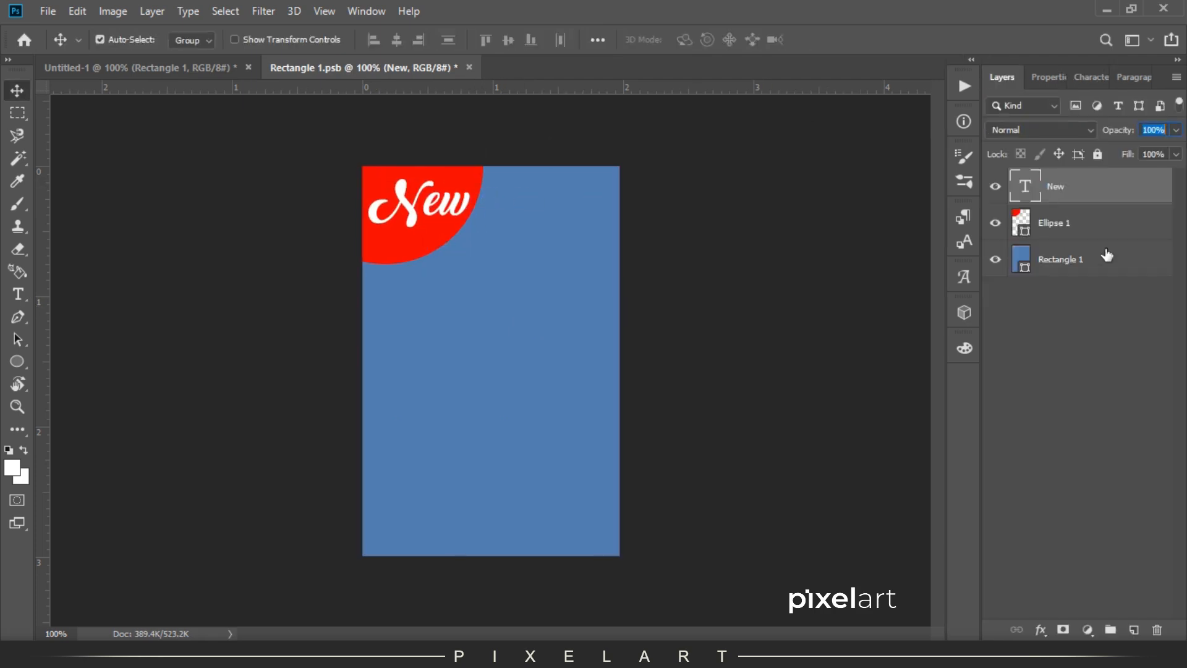
Nudge the red circle right and up so it sits evenly behind the text "New".
left_click(1105, 228)
key("shift+Right")
key("shift+Up")
key("Right")
key("Right")
key("ctrl+plus")
key("ctrl+minus")
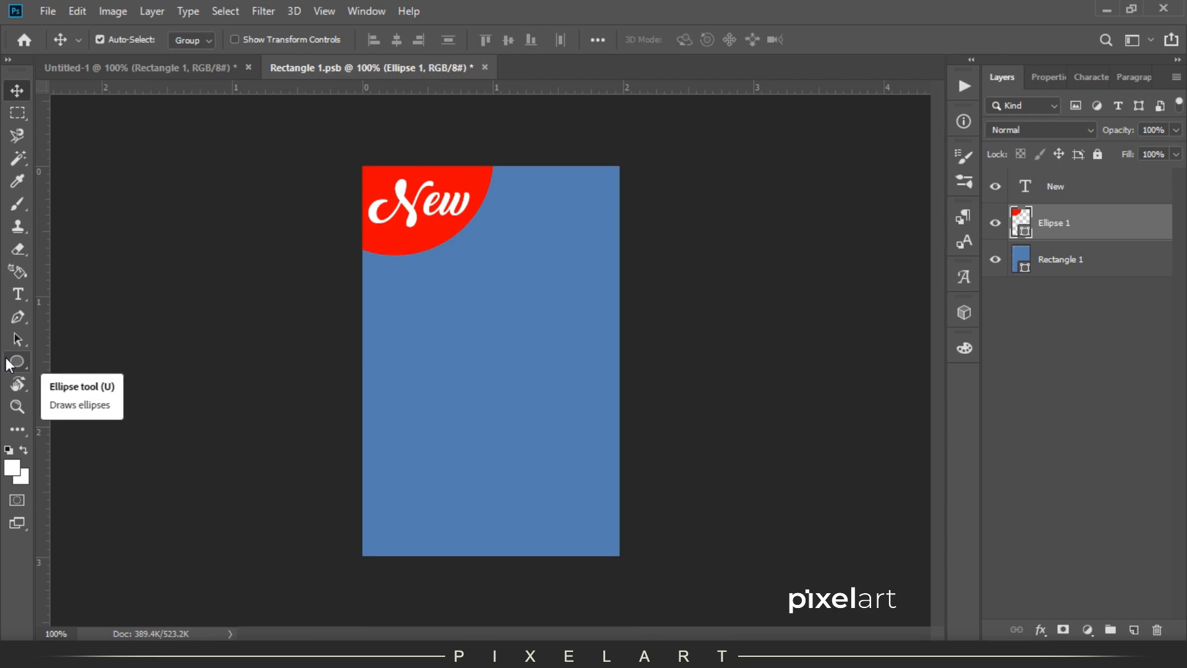
Duplicate the "New" text, move the copy to the middle of the label and change it to "Cleaner".
left_click(1082, 196)
key("ctrl+j")
key("ctrl+t")
left_click_drag(452, 212, 504, 361)
key("Return")
double_click(470, 347)
type("Cleaner")
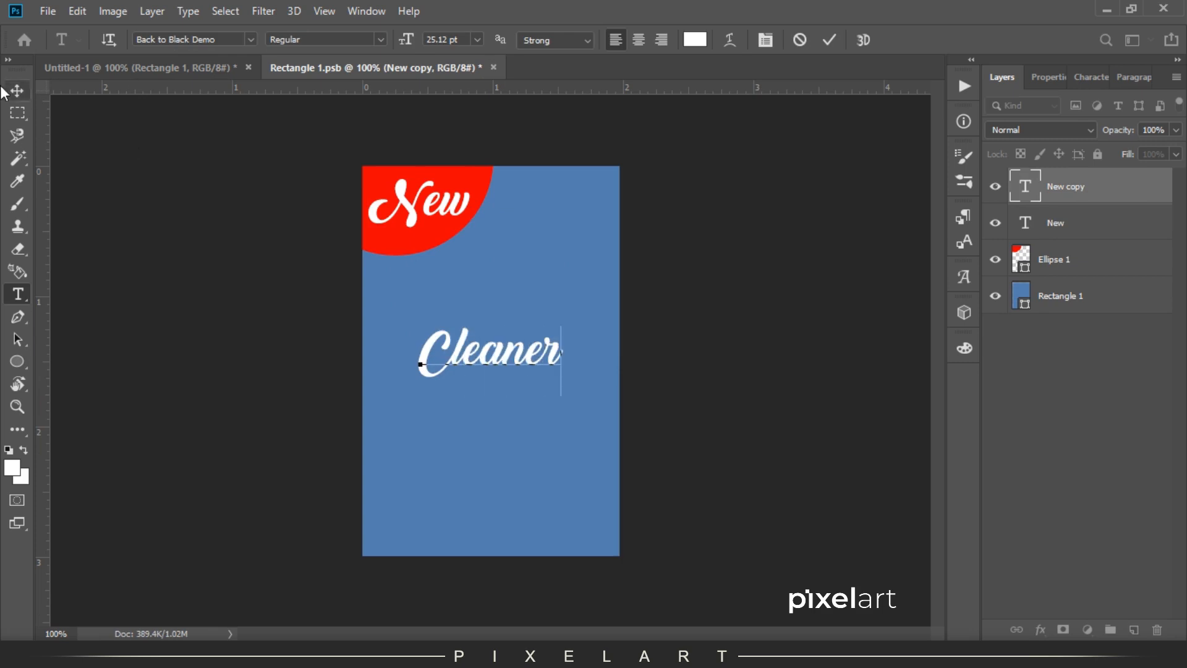
Enlarge the text "Cleaner" to about 36.97 pt and reposition it across the middle of the label.
left_click(27, 91)
key("ctrl+t")
left_click_drag(561, 320, 598, 306)
left_click_drag(523, 363, 526, 347)
key("Return")
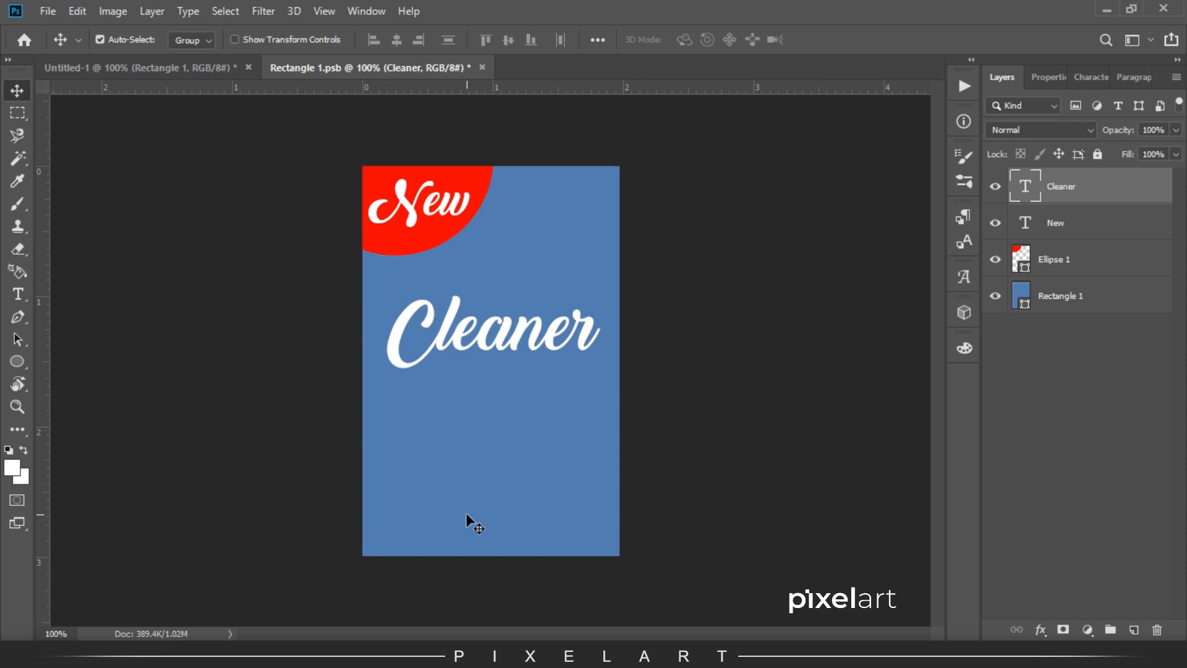
Replace the text "Cleaner" with "Bleach" and enlarge it to span most of the label's width.
double_click(513, 337)
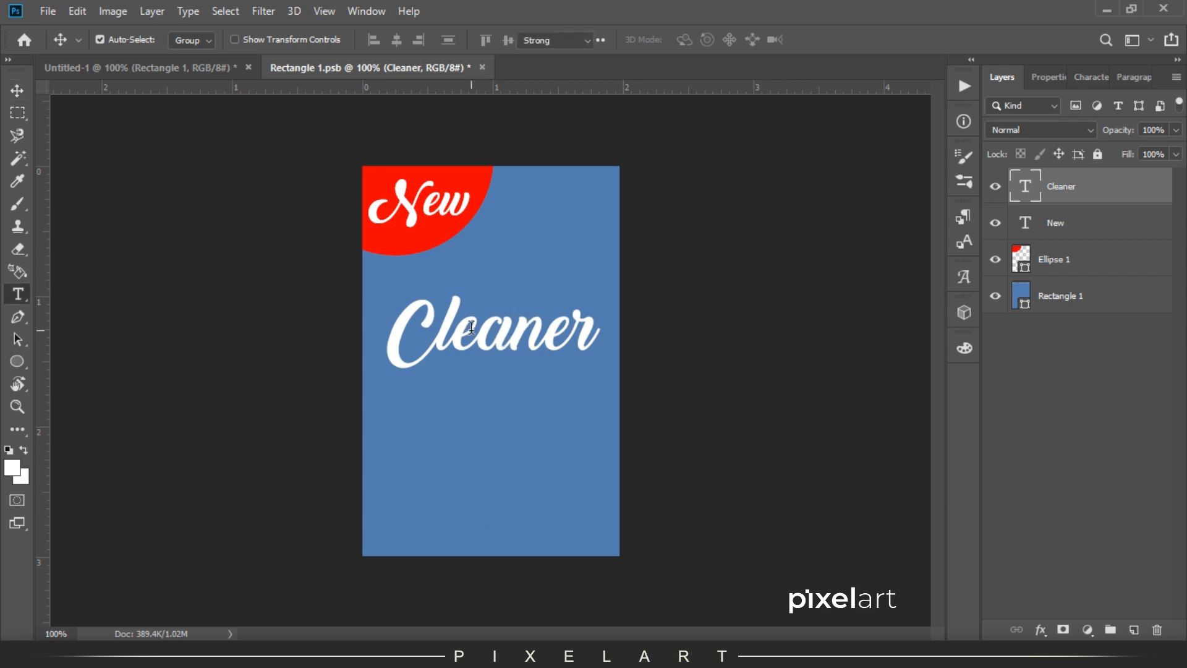
type("Bleach")
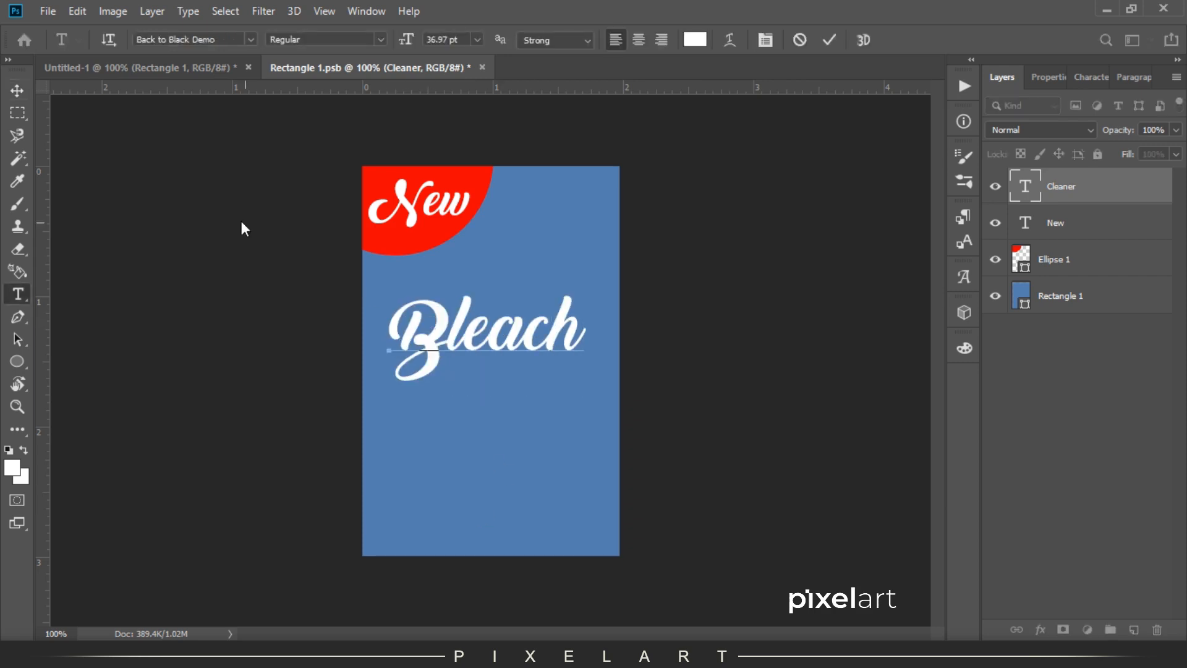
left_click(15, 89)
key("ctrl+t")
left_click_drag(586, 295, 543, 390)
key("Return")
Duplicate the "Bleach" text, scale the copy down to about 23.21 pt and place it below the original.
key("ctrl+j")
key("ctrl+t")
left_click_drag(621, 365, 568, 389)
key("Return")
Replace the copied "Bleach" text with "Fabric SOFTNER" and set its font to Product Sans.
key("t")
double_click(510, 406)
type("Fab")
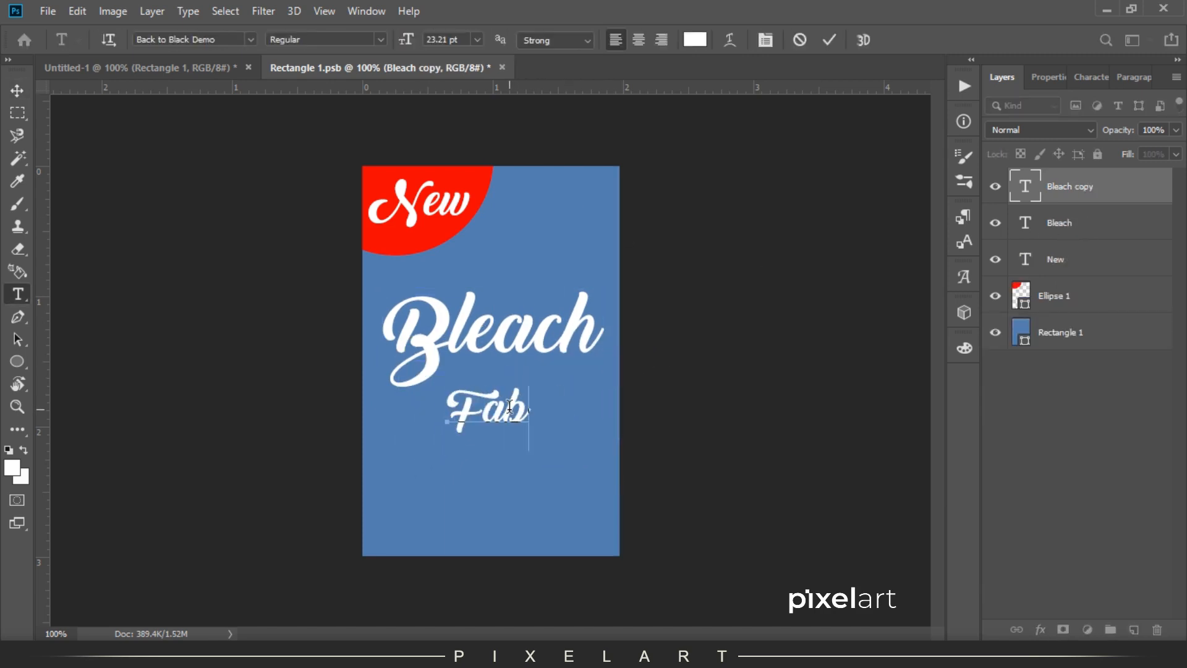
key("ctrl+a")
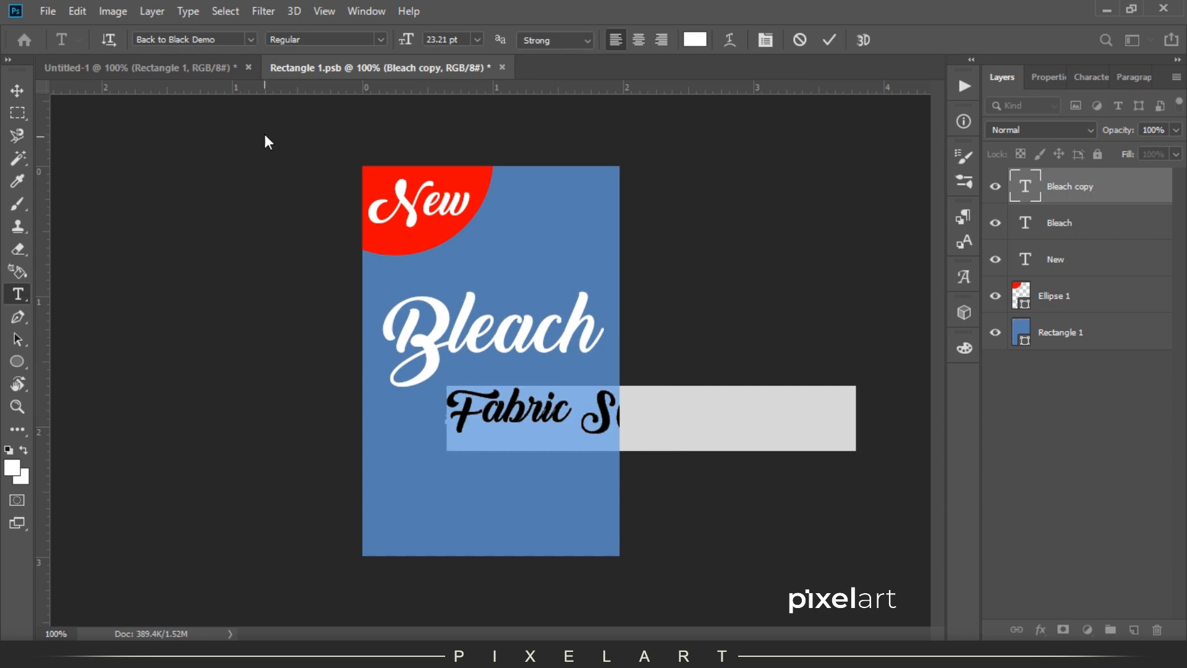
left_click(250, 39)
left_click(213, 243)
Set the word "SOFTNER" to Product Sans Bold and the word "Fabric" to Product Sans Light.
double_click(593, 408)
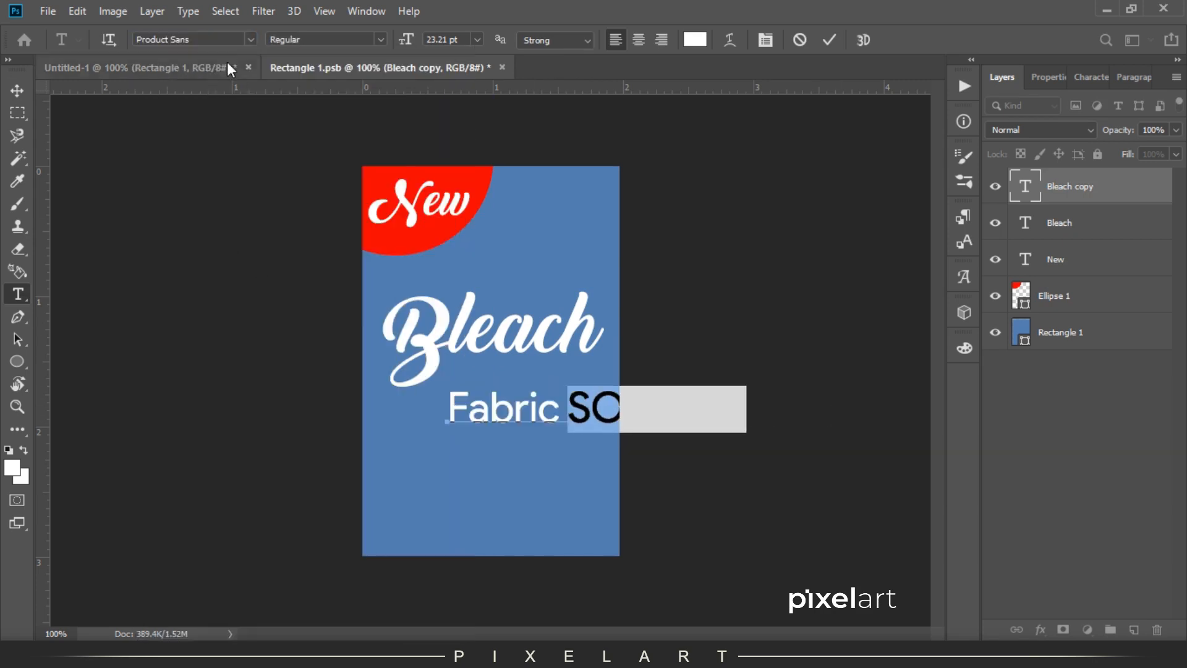
left_click(189, 39)
type("Product")
left_click(250, 111)
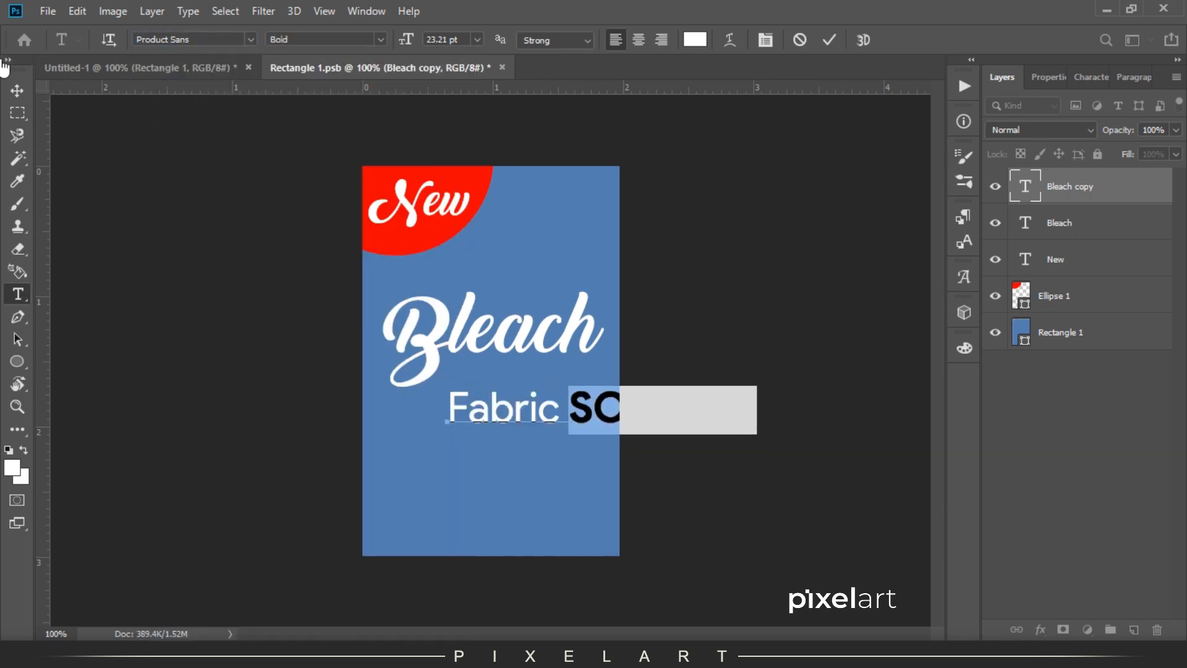
left_click_drag(561, 410, 383, 388)
key("BackSpace")
left_click(249, 142)
key("ctrl+Return")
Scale the "Fabric SOFTNER" text down to about 11.53 pt and place it directly beneath "Bleach", beside the B's tail.
key("v")
key("ctrl+t")
left_click_drag(753, 434, 604, 390)
key("Return")
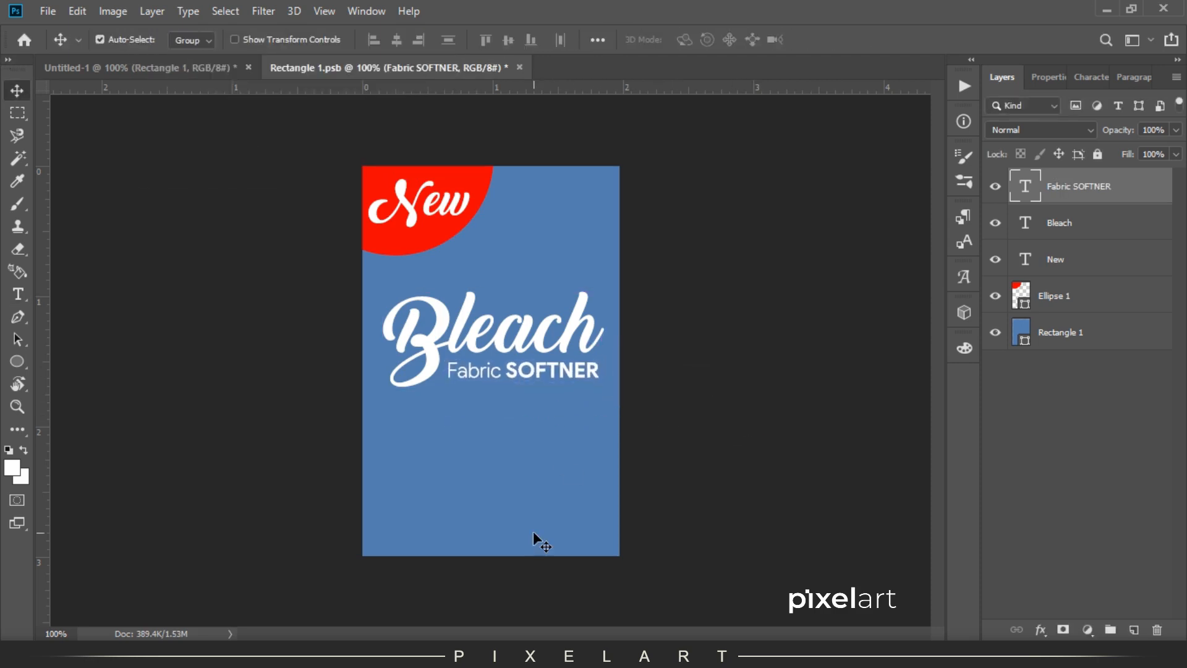
Duplicate the "Fabric SOFTNER" text, move the copy below the original and replace its wording with "POWER".
right_click(533, 538)
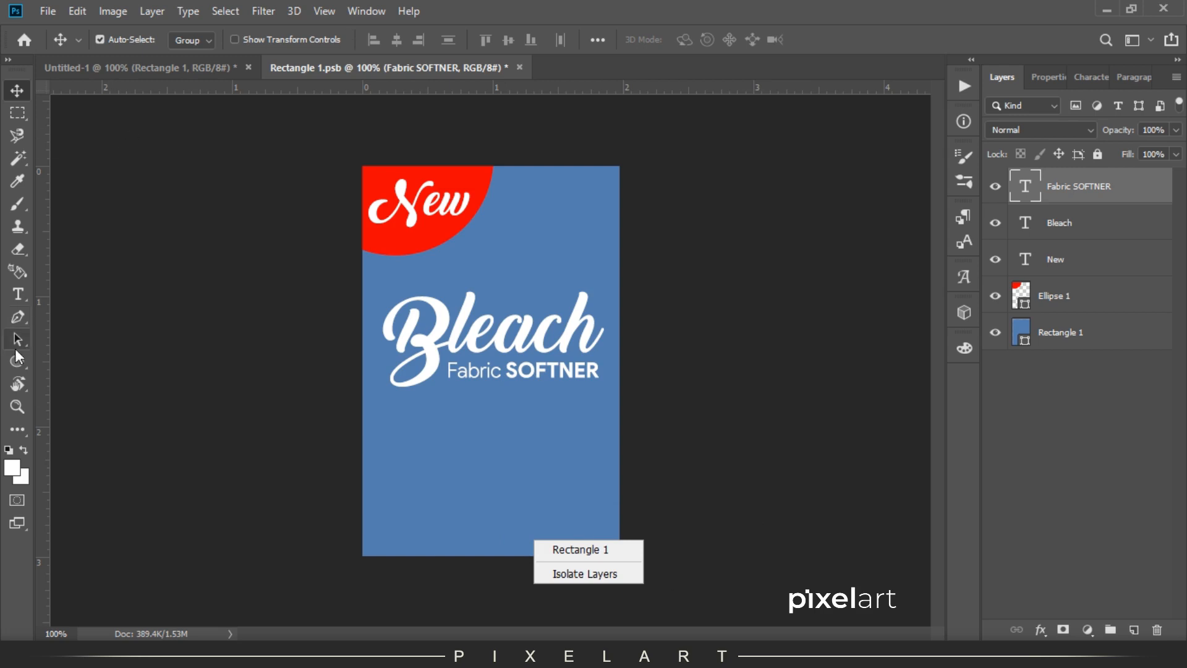
left_click(15, 92)
key("ctrl+j")
left_click_drag(509, 370, 909, 401)
key("t")
key("BackSpace")
key("ctrl+a")
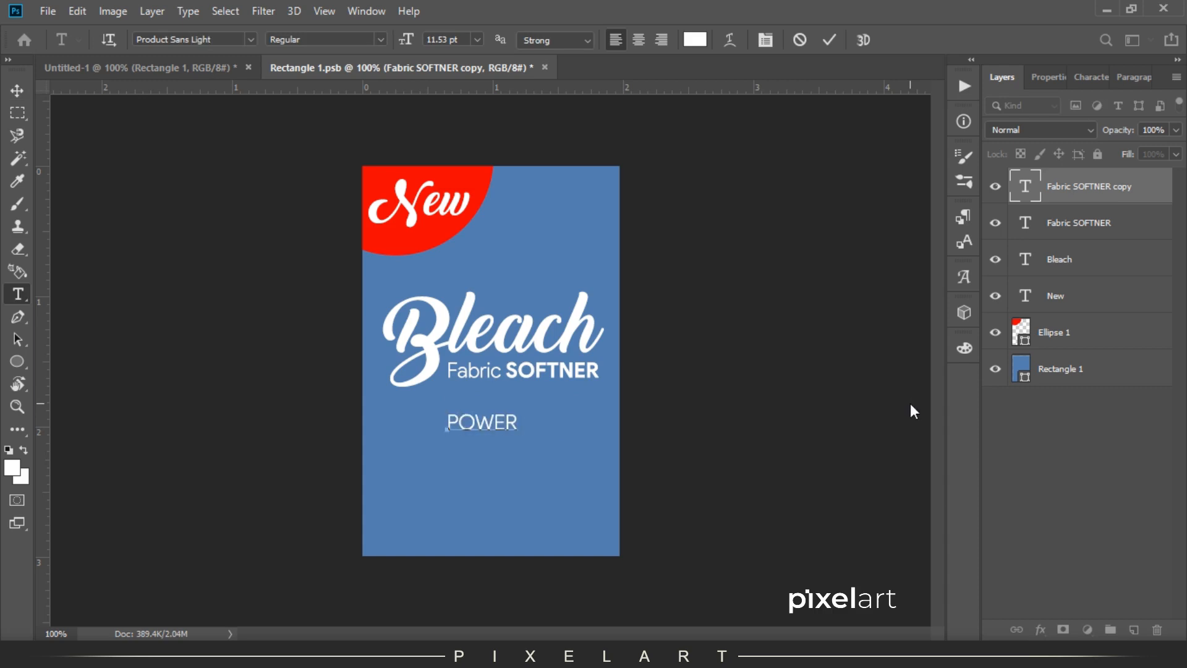
left_click(16, 93)
Try to add a separate "+" beside "POWER" from a scaled-down duplicate of the text, and delete it.
key("ctrl+j")
mouse_move(502, 423)
left_mouse_down()
mouse_move(554, 424)
mouse_move(530, 401)
mouse_move(507, 410)
left_mouse_up()
key("t")
double_click(553, 424)
type("+")
left_click(16, 91)
key("ctrl+t")
key("Return")
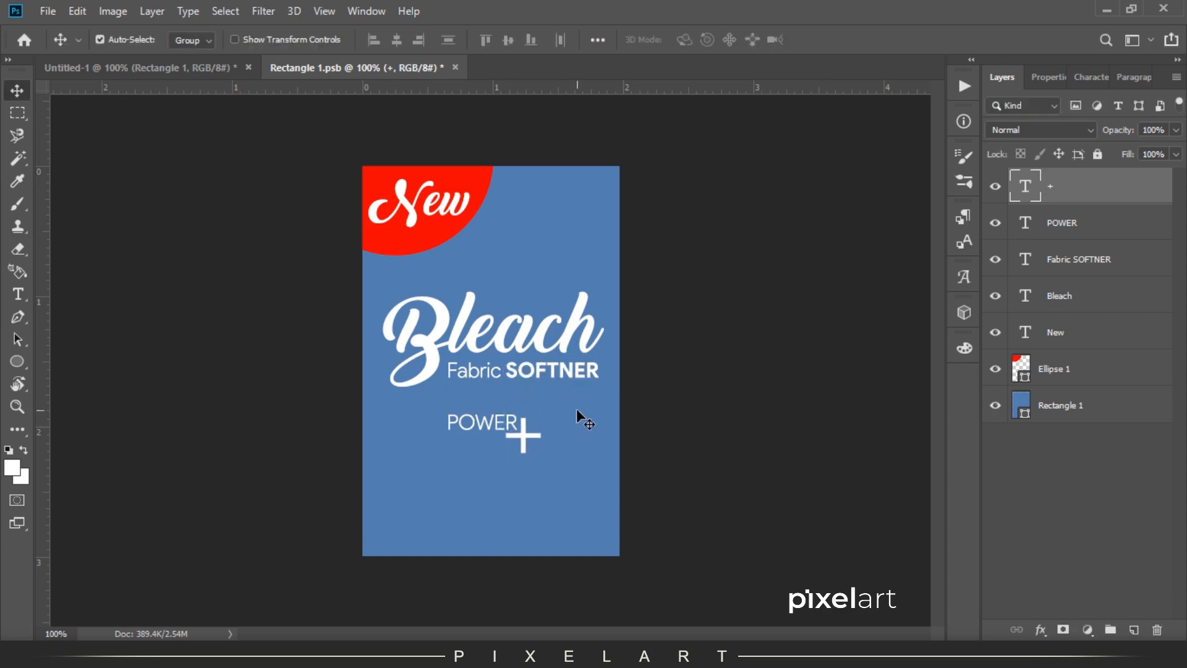
key("ctrl+t")
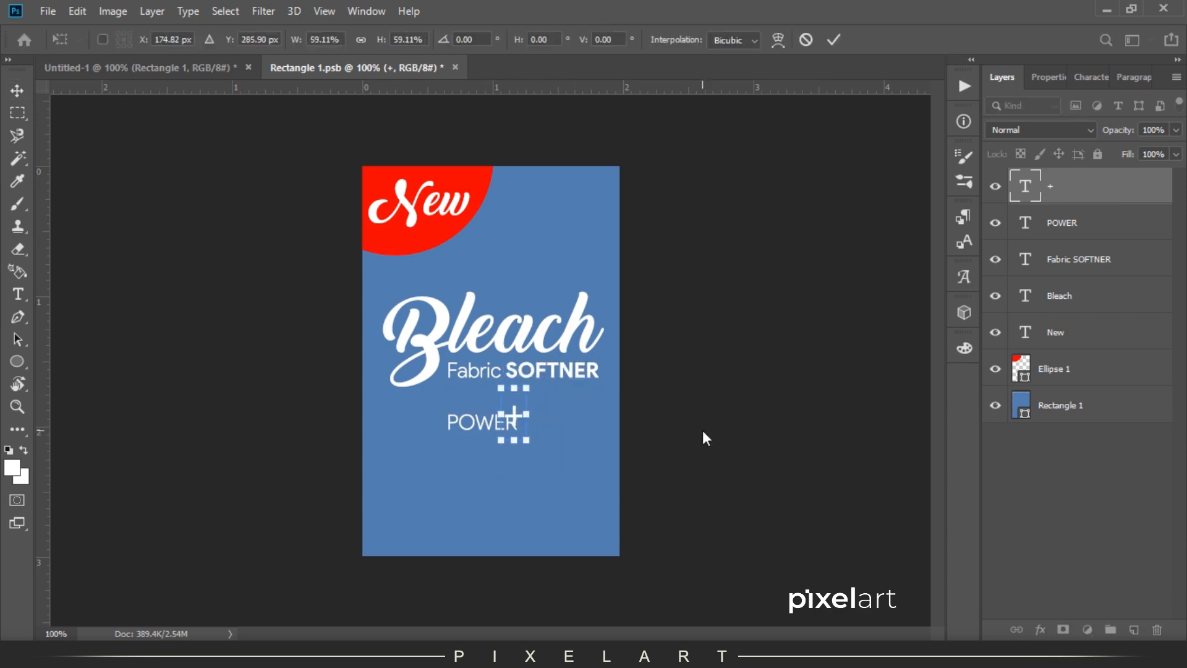
key("Escape")
key("Delete")
Add a "+" after "POWER" in the same text and enlarge only that character to about 17.53 pt.
key("t")
left_click(514, 417)
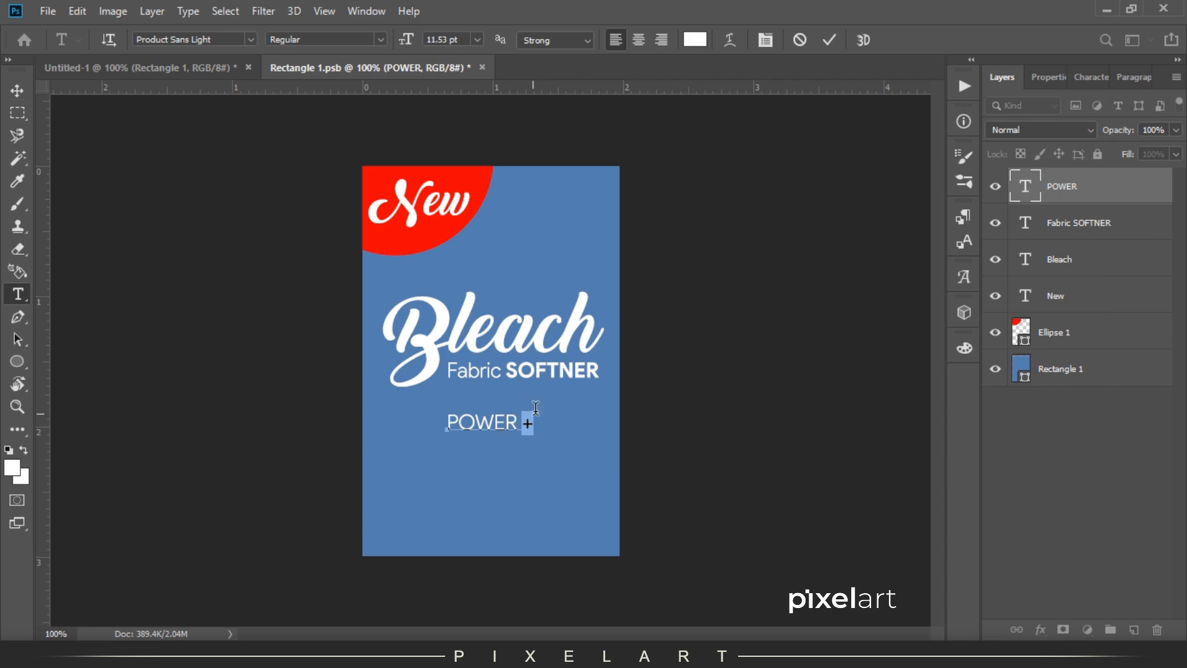
left_click(1091, 77)
left_click(1001, 76)
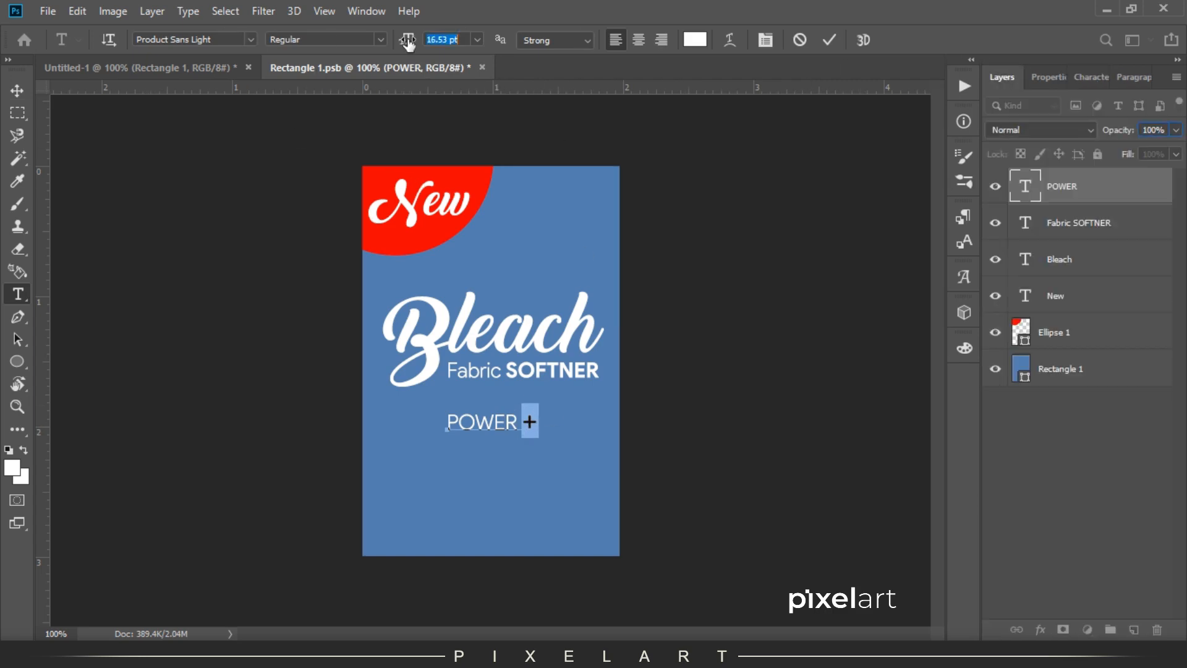
key("ctrl+plus")
left_click(17, 90)
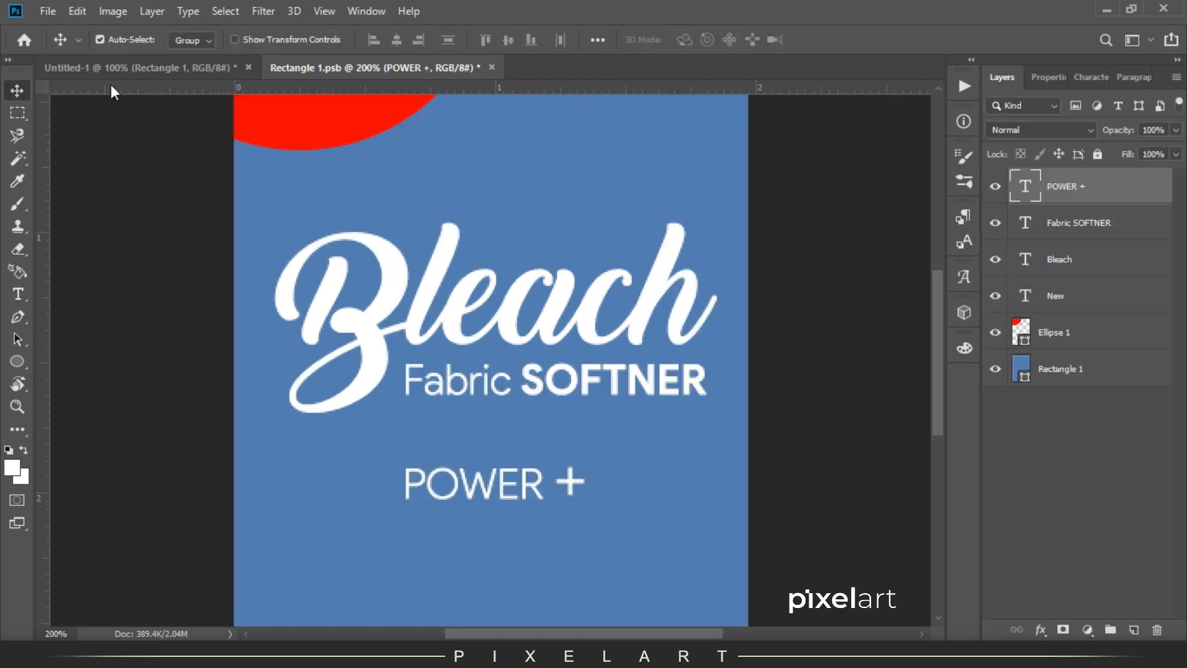
Cut the "+" out of the "POWER" text and paste it into a duplicate text layer of its own.
double_click(583, 494)
key("ctrl+x")
left_click(17, 91)
left_click_drag(466, 493, 584, 493, "alt")
double_click(583, 489)
key("ctrl+v")
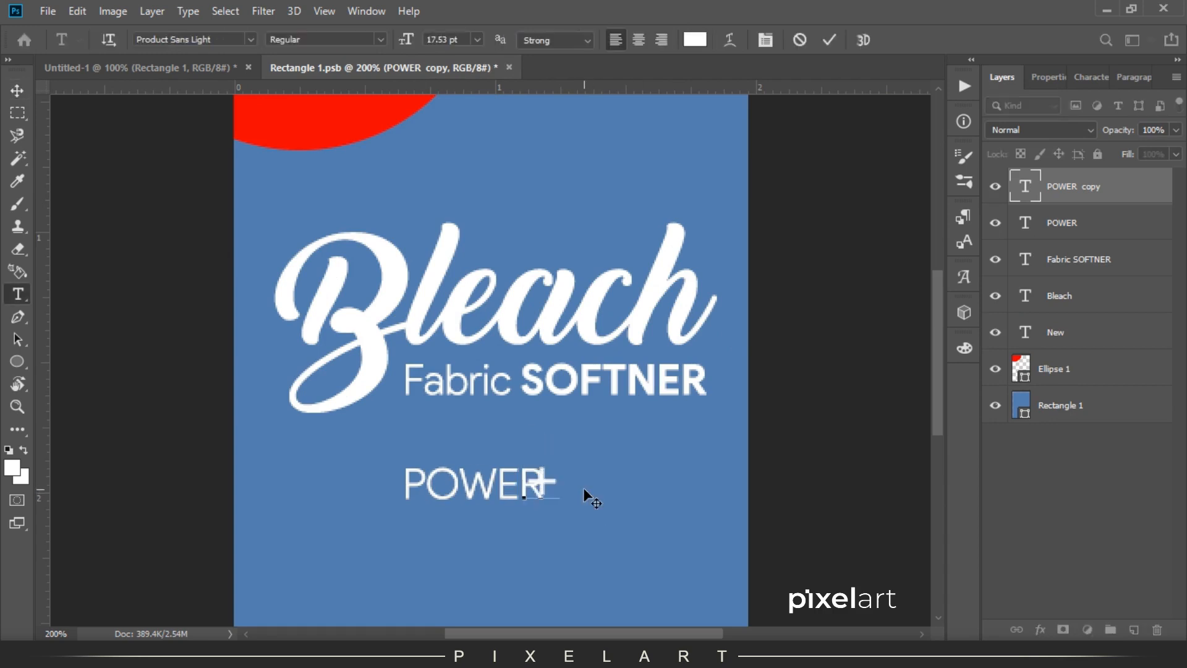
left_click(17, 90)
Nudge the separate "+" down and right to sit just after "POWER" and enlarge it to about 106.37%.
key("Down")
key("Down")
key("Down")
key("Right")
key("Right")
key("Right")
key("Right")
key("Right")
key("Right")
key("Right")
key("Right")
key("ctrl+t")
left_click_drag(574, 448, 576, 444)
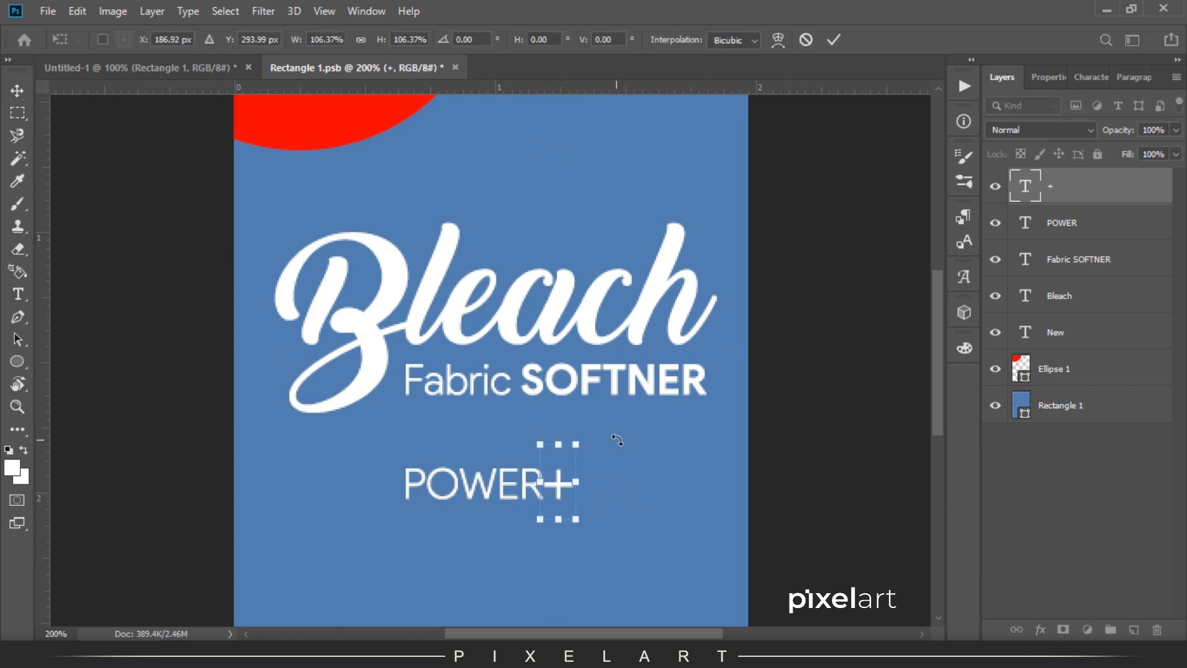
key("Return")
Duplicate the "POWER" text directly below itself and change the copy to "TECHNOLOGY".
left_click(1076, 229)
left_click_drag(489, 488, 488, 520, "alt")
double_click(471, 515)
type("TTEC")
type("HNOLOGY")
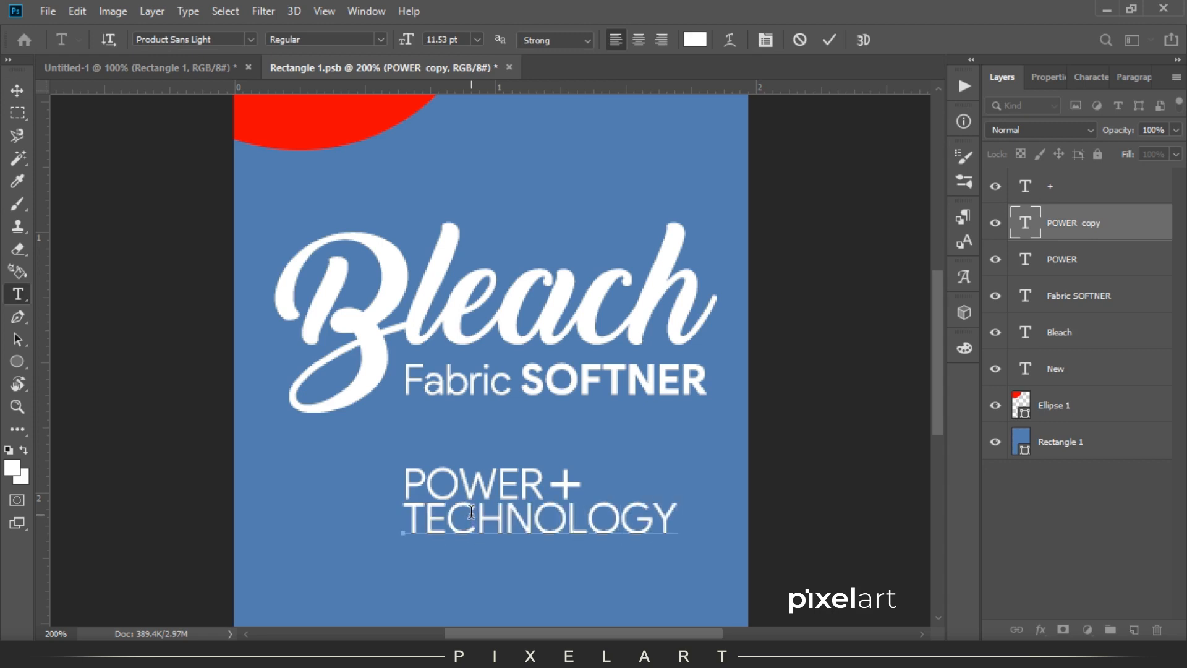
left_click(17, 93)
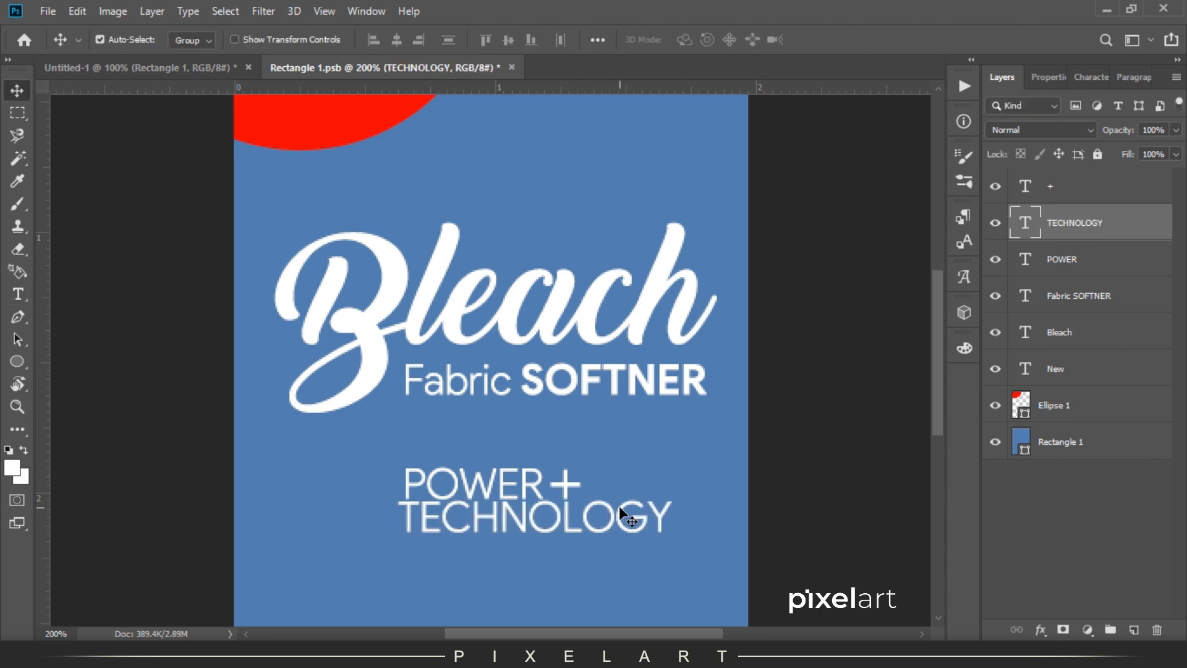
Rasterize the "+" text layer.
key("ctrl+plus")
left_click_drag(606, 485, 575, 247)
left_click(609, 372)
right_click(1088, 188)
left_click(890, 265)
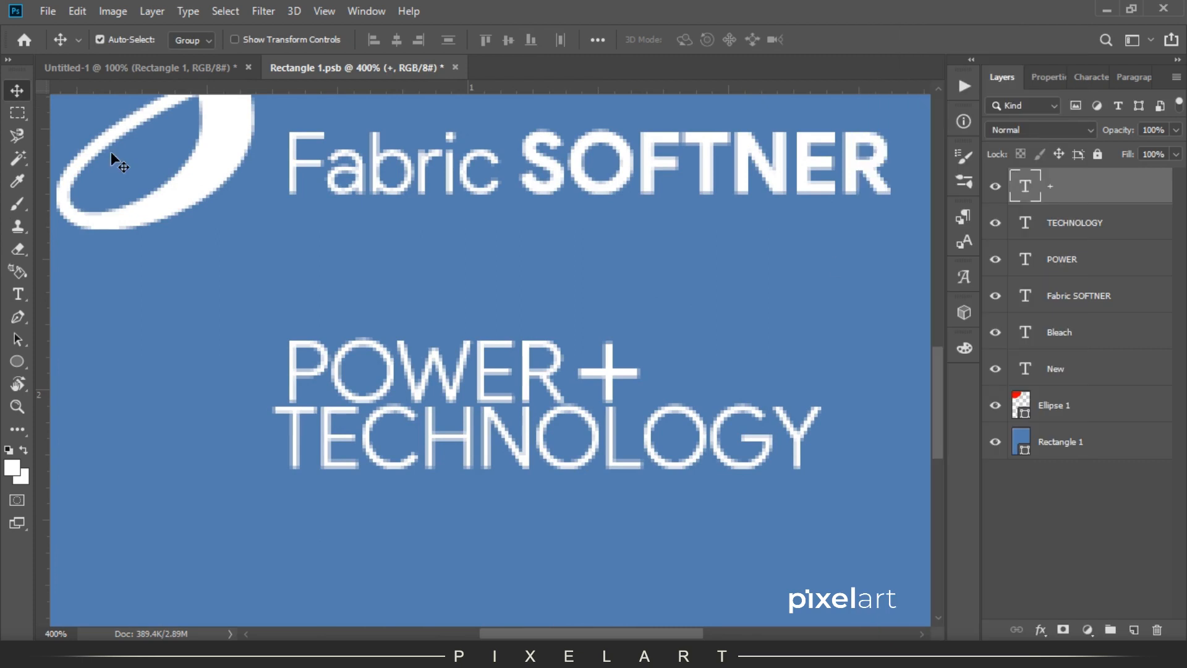
Select the lower end of the plus sign's stem and stretch it down toward the L of "TECHNOLOGY".
right_click(18, 114)
left_click(93, 113)
key("ctrl+t")
mouse_move(598, 406)
left_mouse_down()
mouse_move(618, 391)
mouse_move(608, 421)
left_mouse_up()
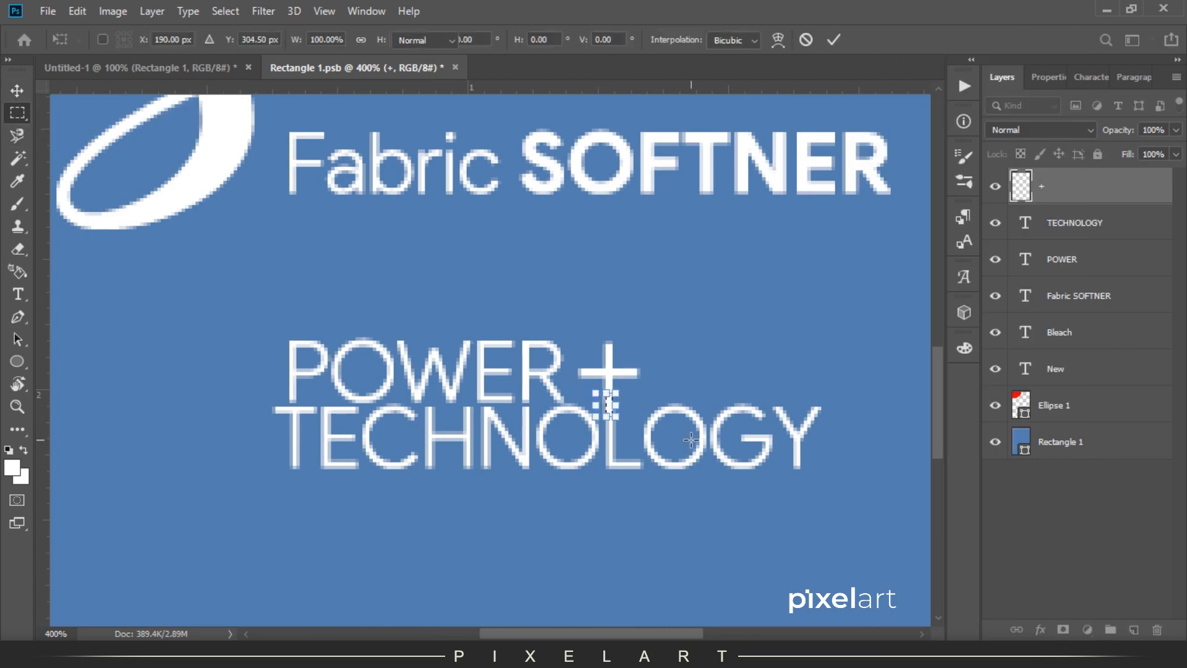
key("Return")
key("ctrl+d")
Adjust the position of the "TECHNOLOGY" text so that its L joins the stem of the plus sign.
key("v")
left_click(738, 456, "ctrl")
key("ctrl+plus")
key("ctrl+plus")
key("ctrl+plus")
left_click_drag(706, 451, 619, 403)
key("ctrl+plus")
key("ctrl+plus")
key("ctrl+t")
left_click_drag(691, 431, 678, 278)
key("Return")
key("ctrl+0")
key("ctrl+plus")
key("ctrl+plus")
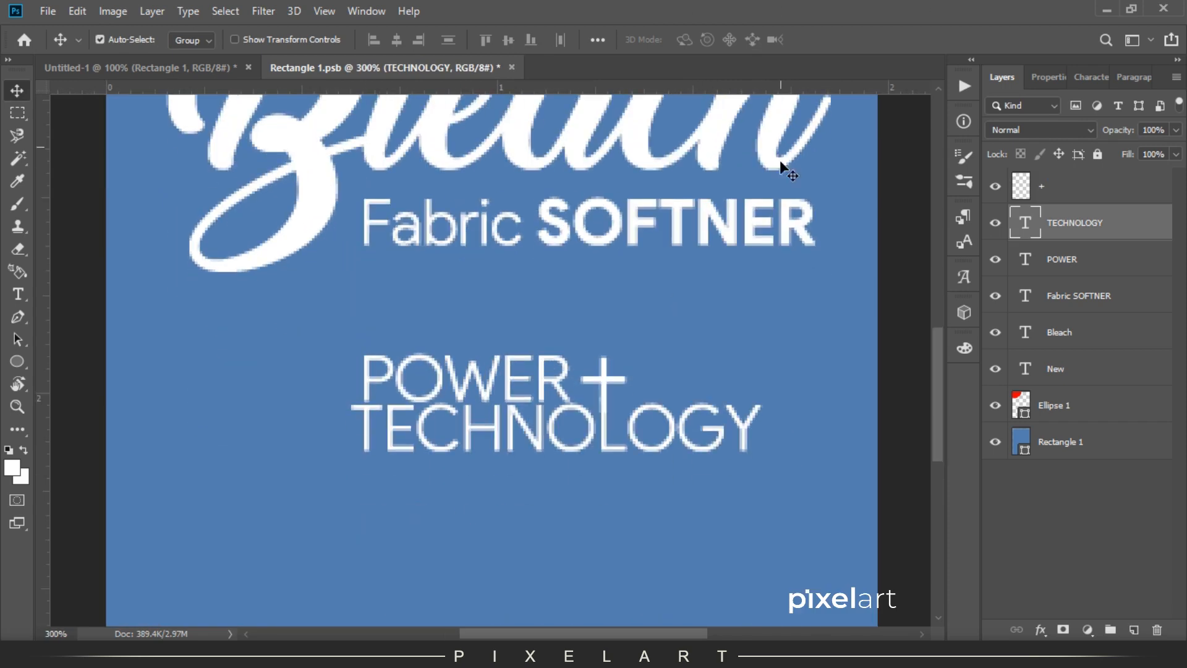
Group the "+", "TECHNOLOGY" and "POWER" layers, scale the group down and place it just beneath "Fabric SOFTNER".
left_click(1102, 196)
left_click(1103, 262, "shift")
key("ctrl+g")
key("ctrl+t")
left_click_drag(584, 408, 583, 325)
left_click_drag(761, 365, 710, 358)
key("Return")
key("ctrl+minus")
key("ctrl+minus")
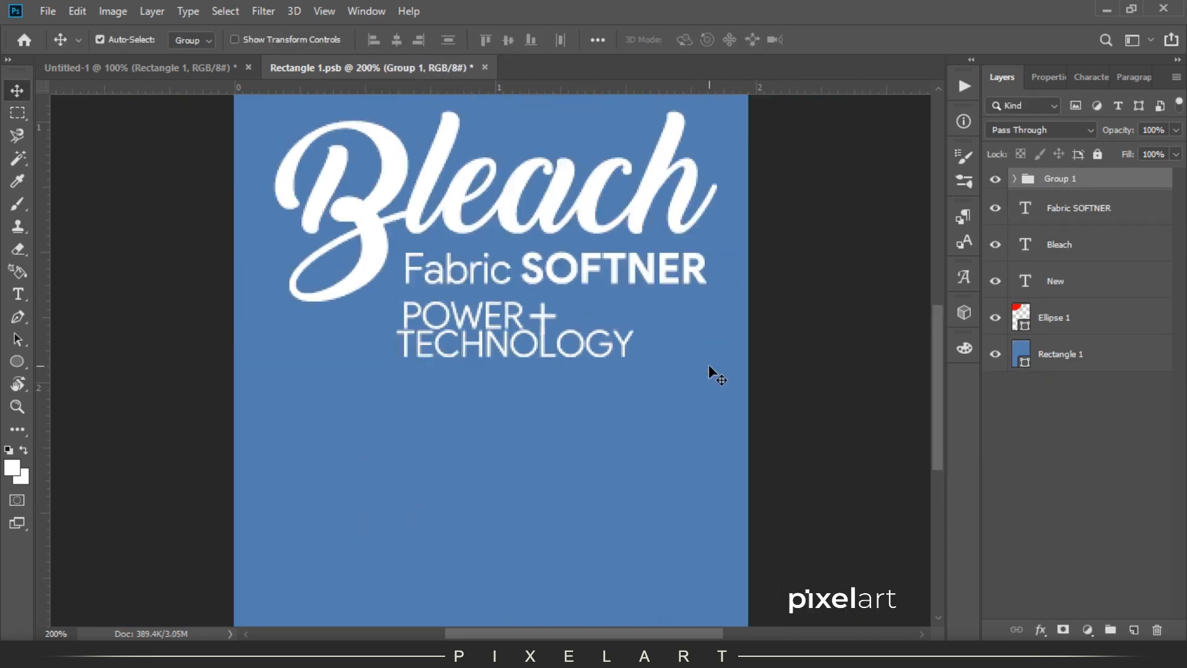
Switch to the Chrome browser, search Google Images for "CLOTHS BACKGROUND" in a new tab and browse the results.
left_click(764, 587)
left_click(859, 16)
type("CLOTHS BACKGROUND")
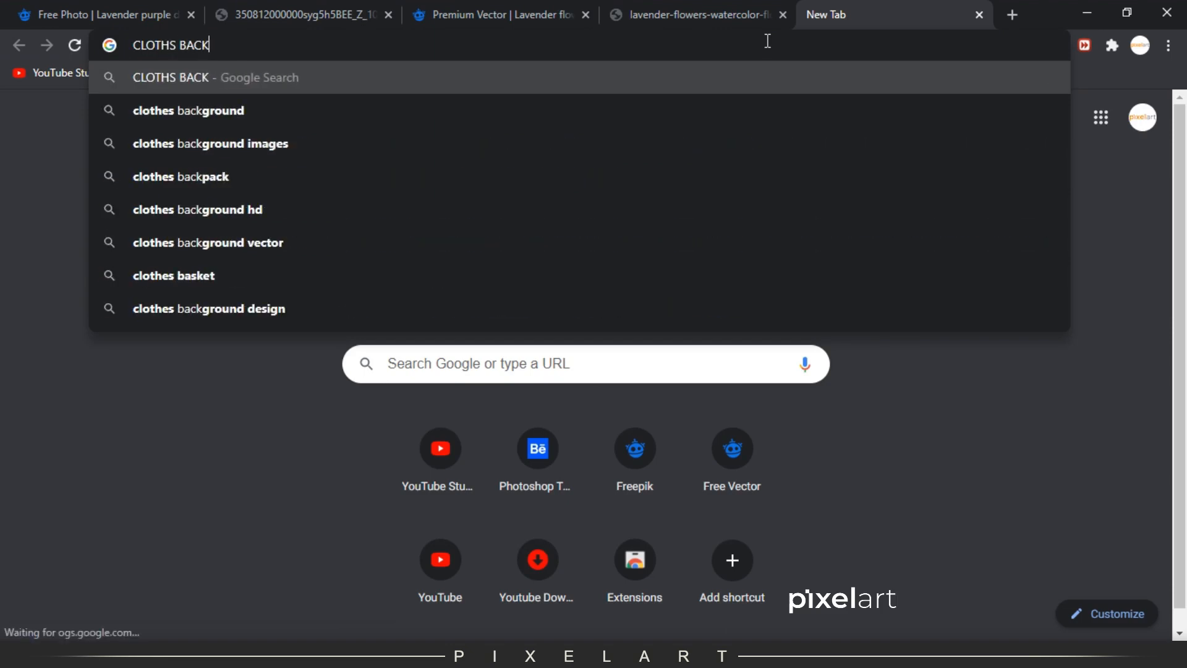
key("Return")
left_click(455, 223)
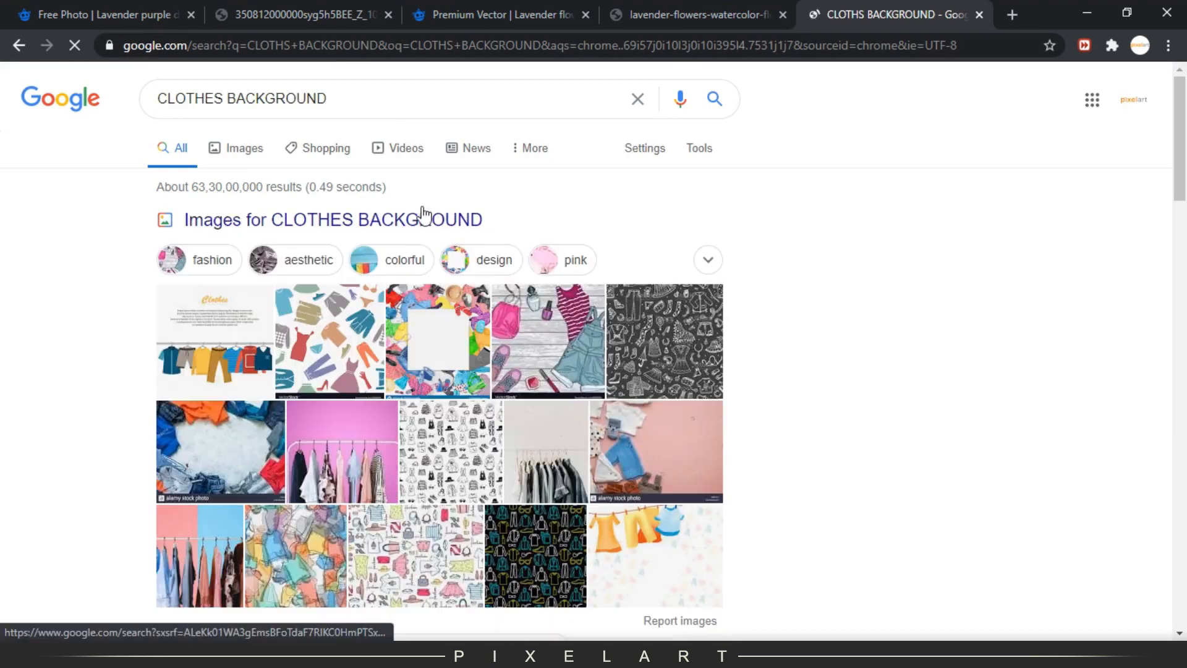
left_click(254, 151)
scroll(925, 332, "down", 5)
scroll(485, 329, "down", 15)
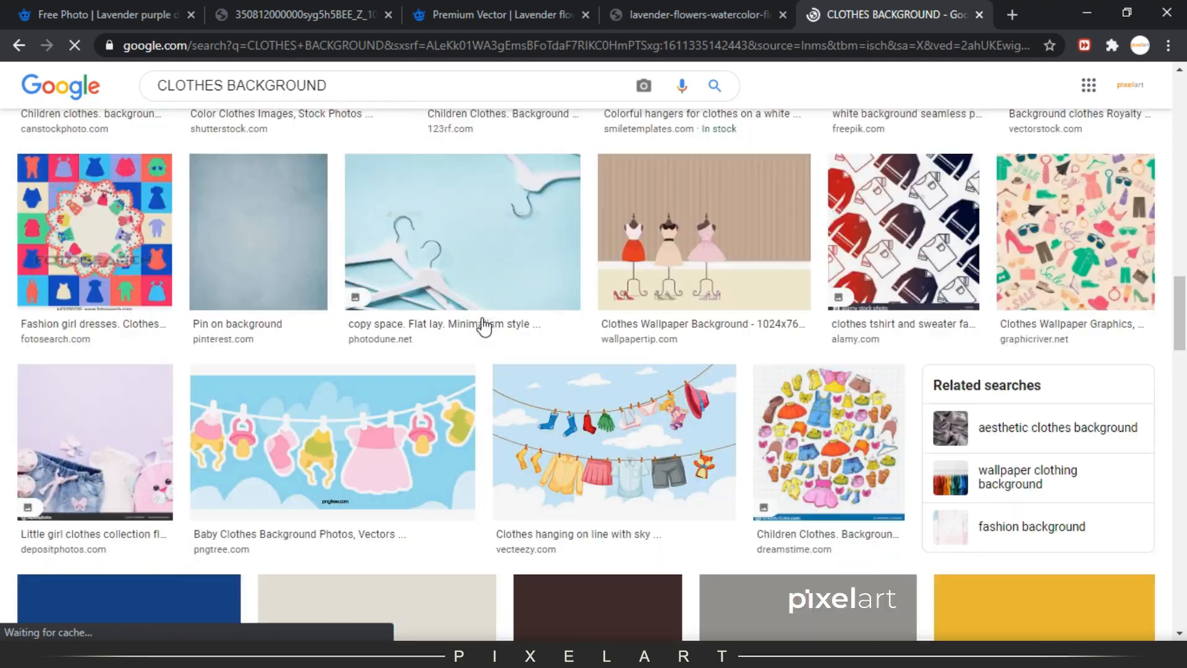
scroll(475, 384, "up", 12)
scroll(475, 384, "down", 15)
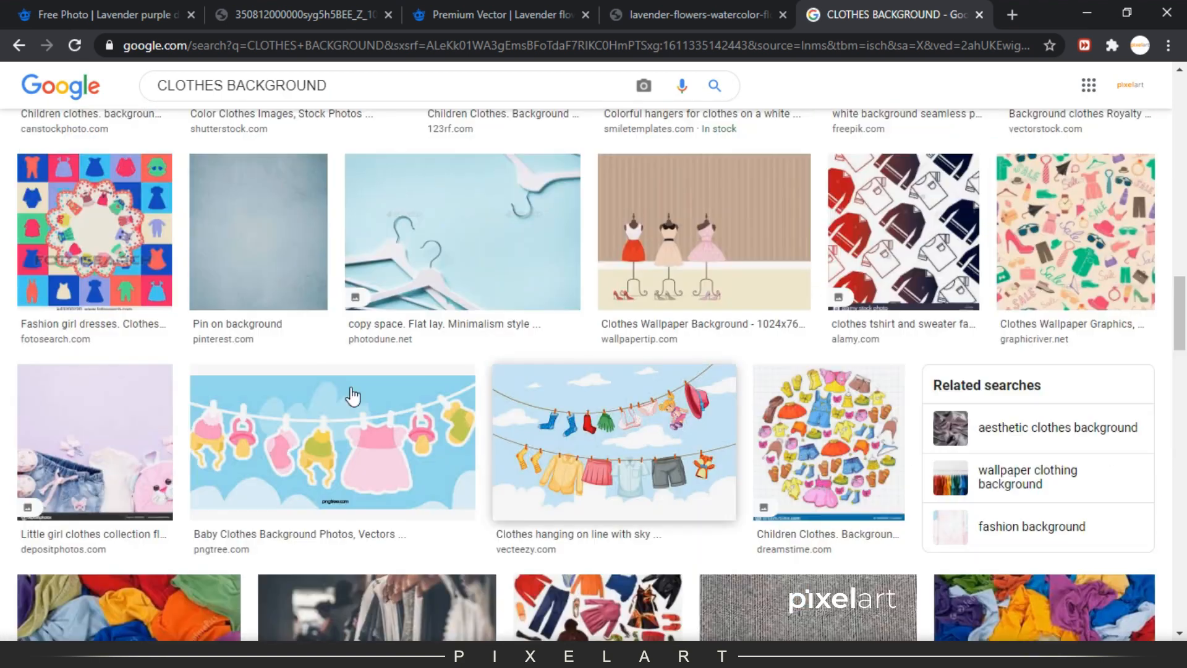
Change the image search to "CLOTHES hanging on wire BACKGROUND" and browse the results.
scroll(232, 119, "up", 20)
left_click(226, 99)
type("hanging on wire")
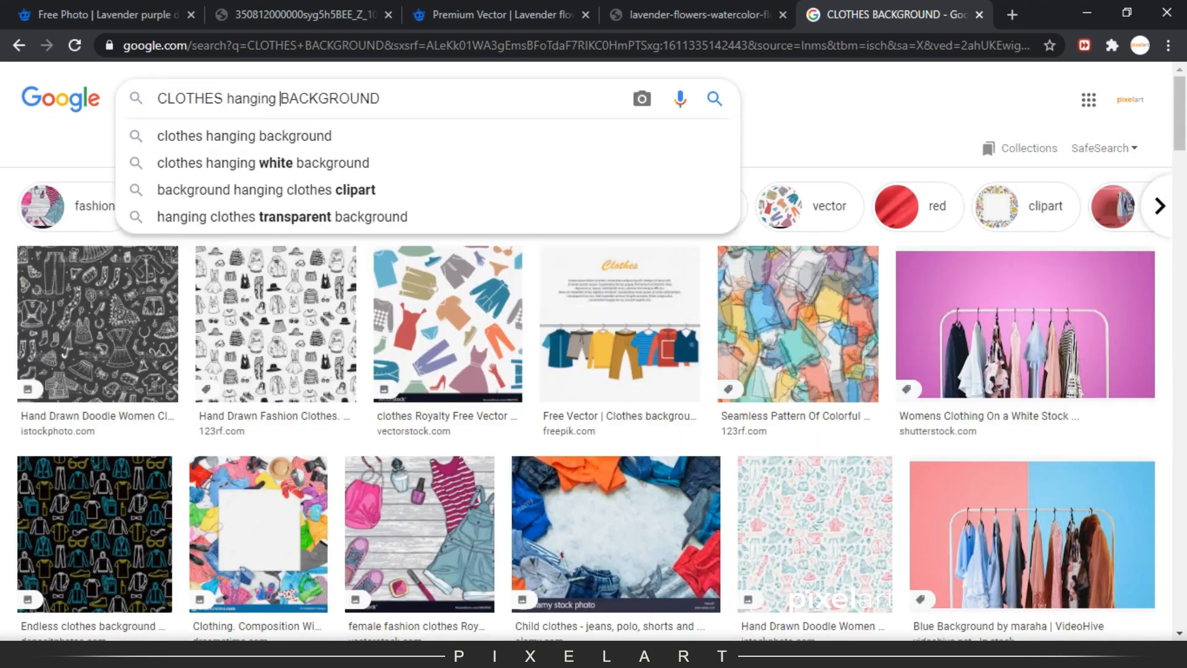
key("Return")
scroll(403, 368, "down", 12)
scroll(353, 159, "up", 12)
Remove "BACKGROUND" from the query and look through the image results for "CLOTHES hanging on wire".
left_click_drag(328, 98, 433, 97)
key("BackSpace")
key("Return")
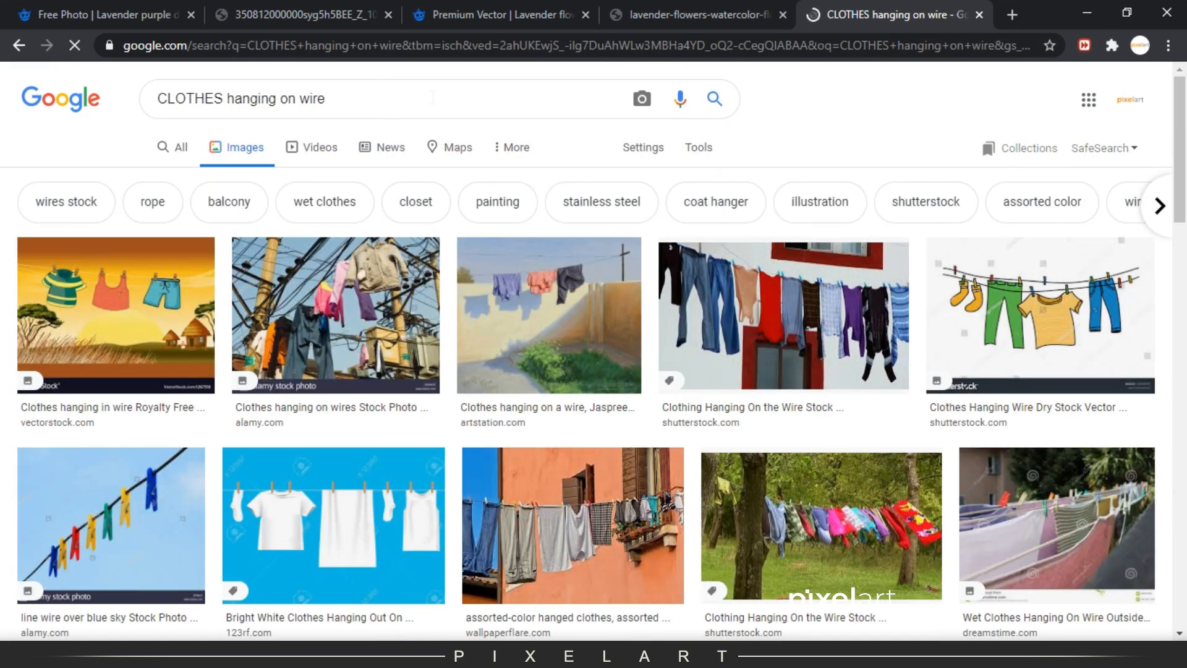
scroll(575, 285, "down", 3)
scroll(565, 331, "down", 10)
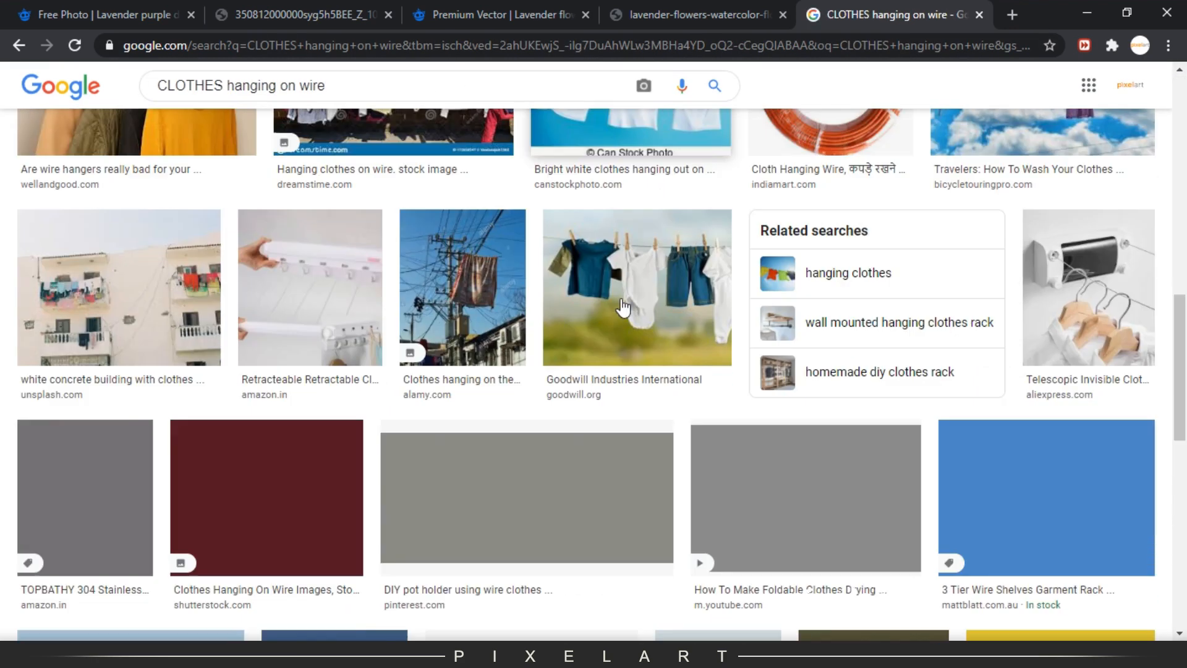
Open the goodwill.org photo of baby clothes pegged on a line and copy the image.
left_click(621, 308)
scroll(411, 436, "down", 5)
scroll(416, 433, "up", 5)
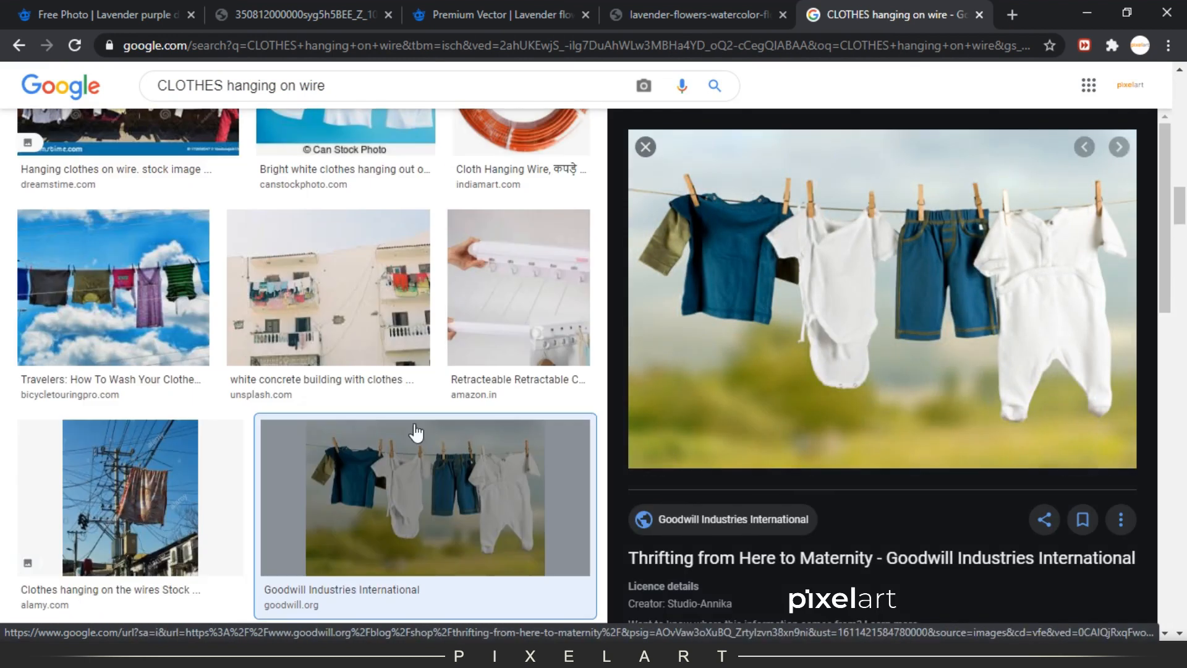
right_click(800, 282)
left_click(908, 458)
right_click(823, 237)
right_click(826, 243)
left_click(902, 424)
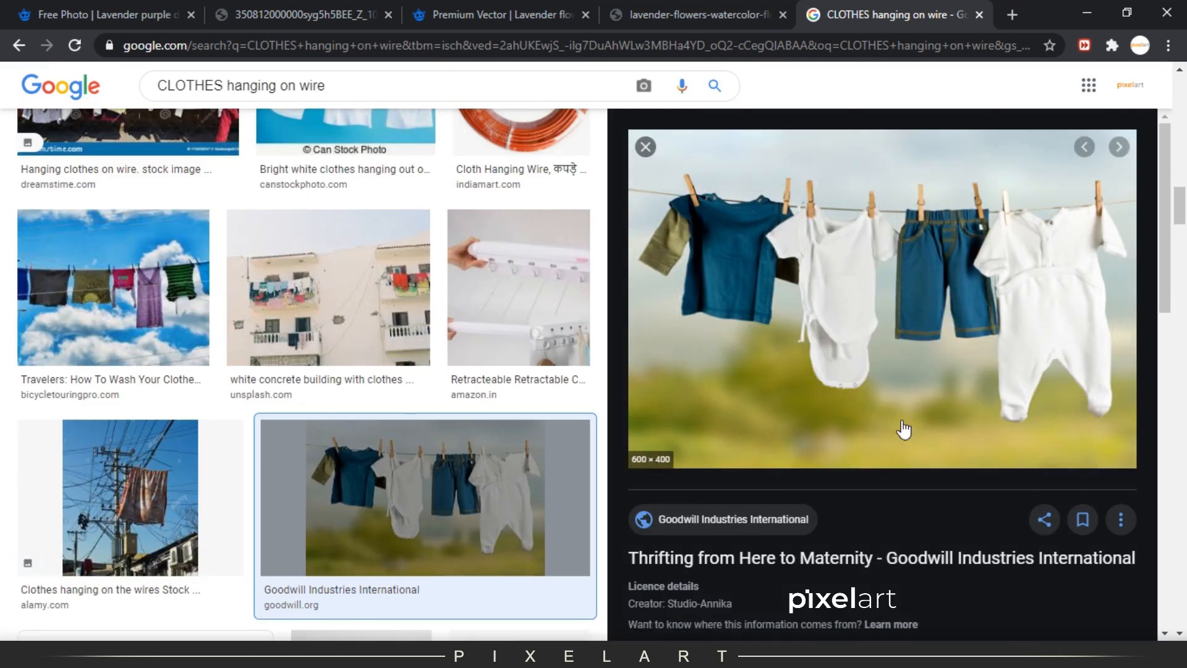
Switch back to Photoshop, paste the clothesline photo behind the label's texts and scale it to fit the label's lower part.
left_click(643, 650)
key("ctrl+v")
key("ctrl+bracketleft")
key("ctrl+t")
left_click_drag(883, 185, 620, 371)
left_click_drag(595, 393, 596, 409)
key("Return")
key("ctrl+plus")
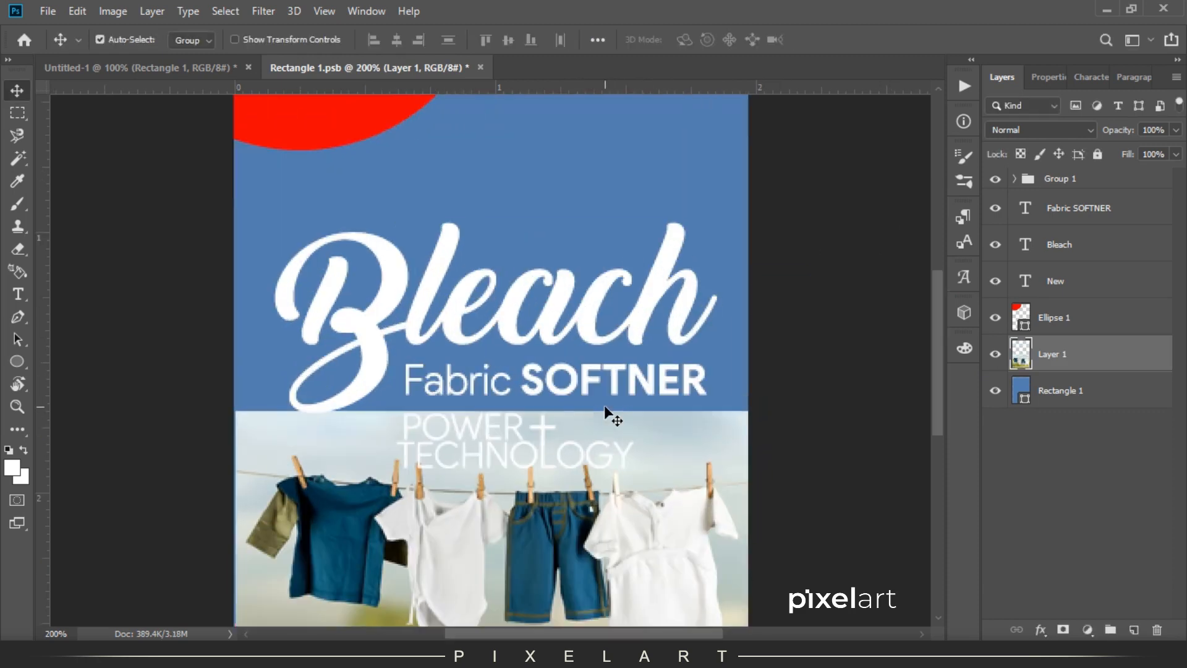
Select a thin strip along the clothesline photo's upper edge and stretch its sky up to fill the rest of the label.
left_click(16, 113)
left_click_drag(219, 424, 760, 415)
key("ctrl+d")
key("ctrl+t")
key("Return")
key("ctrl+t")
scroll(492, 469, "up", 3)
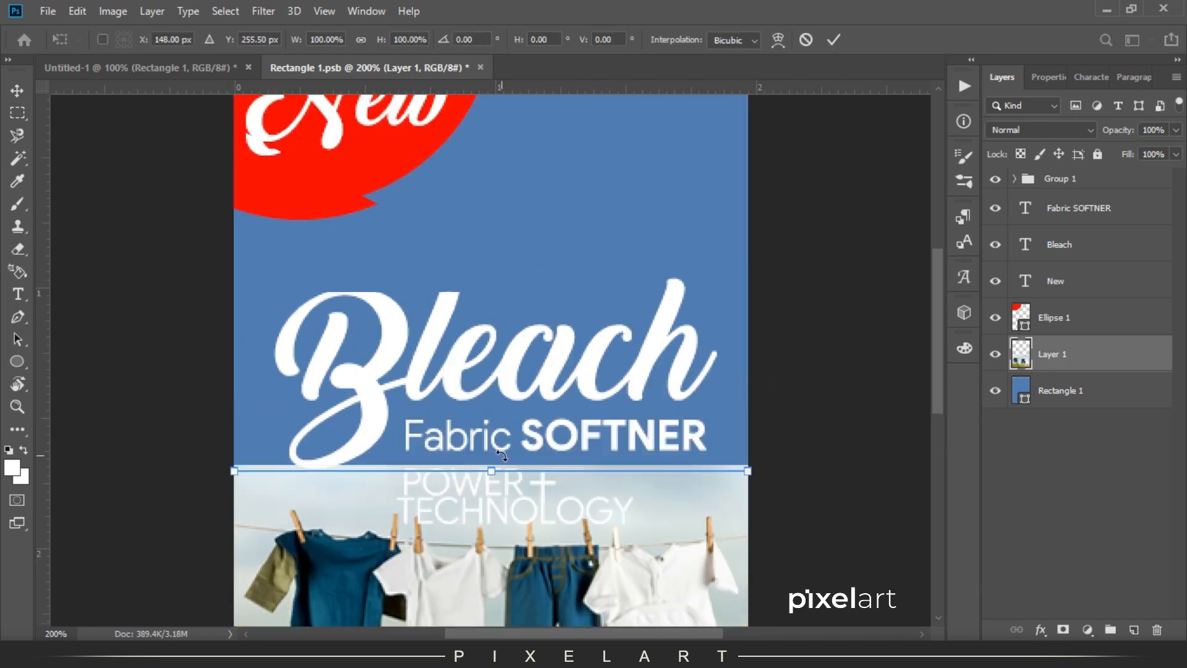
mouse_move(491, 469)
left_mouse_down()
mouse_move(497, 258)
mouse_move(530, 180)
mouse_move(528, 193)
left_mouse_up()
key("Return")
key("ctrl+minus")
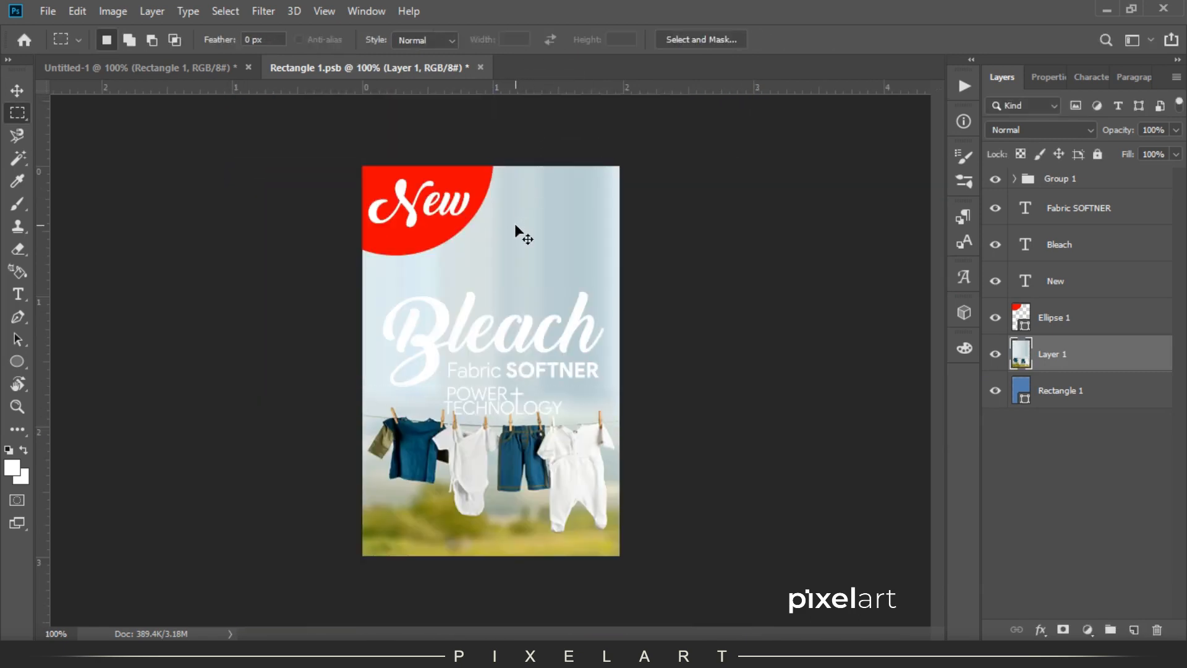
Paint over the streaks in the clothesline photo's stretched sky with a soft brush, using colors sampled from the sky.
key("b")
right_click(419, 288)
double_click(458, 427)
left_click(366, 365, "alt")
mouse_move(504, 179)
left_mouse_down()
mouse_move(509, 270)
mouse_move(519, 166)
left_mouse_up()
left_click(537, 305, "alt")
left_click(469, 383, "alt")
mouse_move(530, 365)
left_mouse_down()
mouse_move(581, 273)
mouse_move(556, 307)
left_mouse_up()
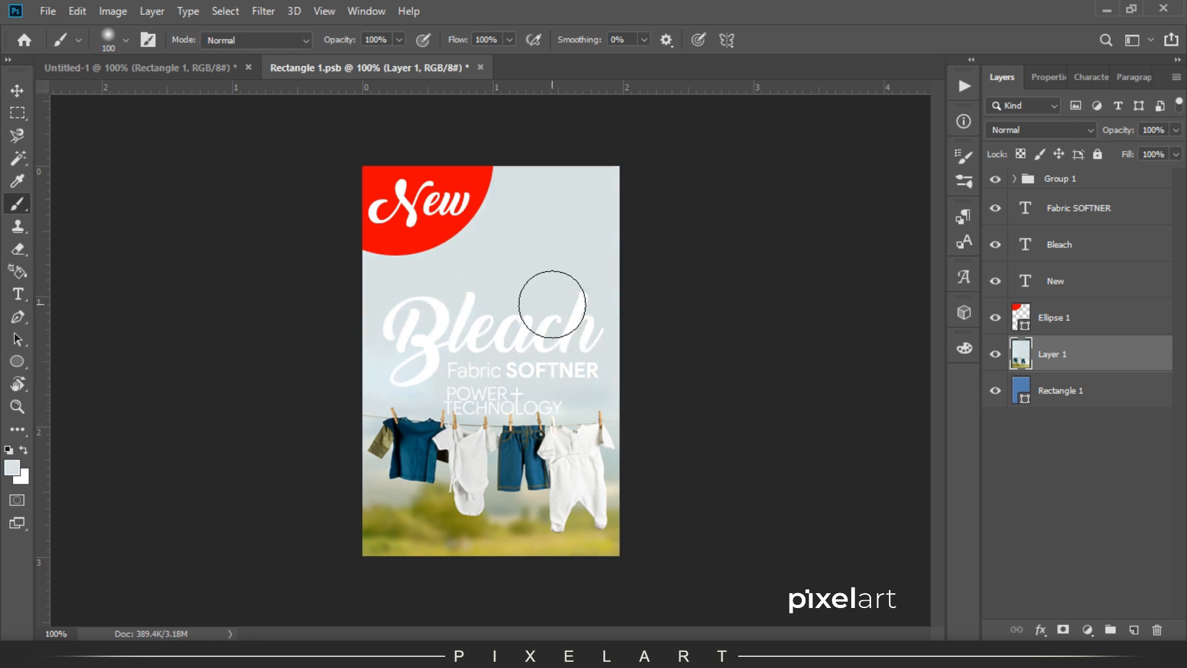
Nudge the Bleach, Fabric SOFTNER and POWER+ TECHNOLOGY texts up together, leaving the New text in place.
key("v")
left_click(1087, 283)
left_click(1089, 184, "shift")
key("shift+Up")
key("shift+Up")
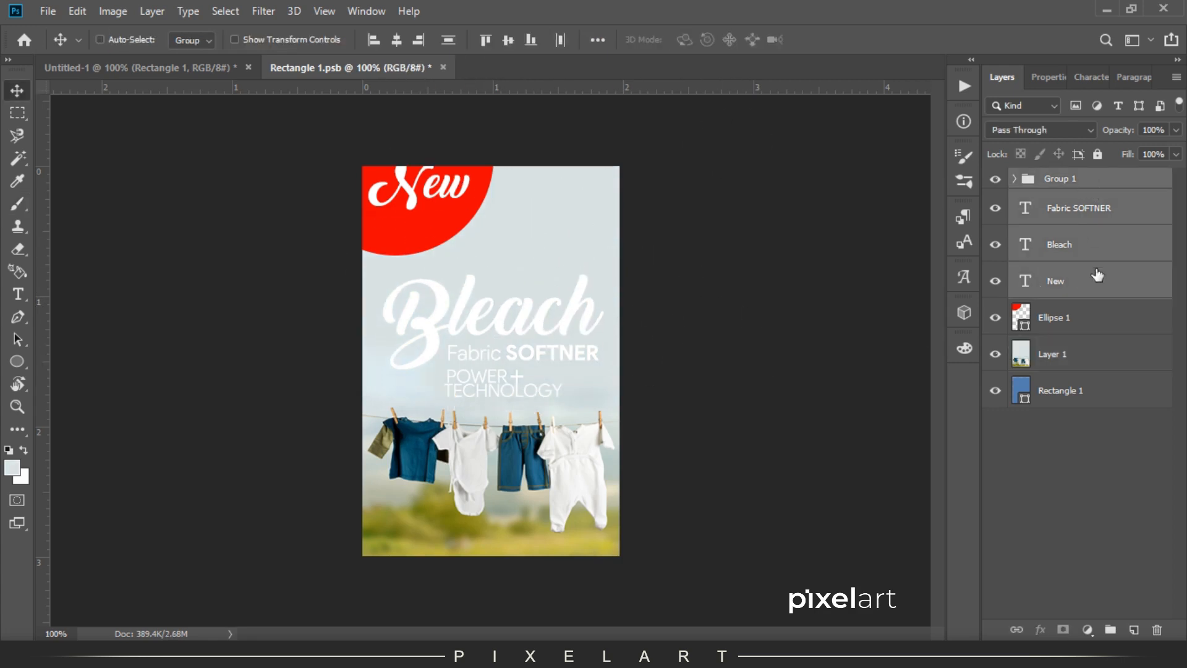
key("ctrl+z")
key("ctrl+z")
left_click(1081, 288, "ctrl")
key("shift+Up")
key("shift+Up")
key("shift+Up")
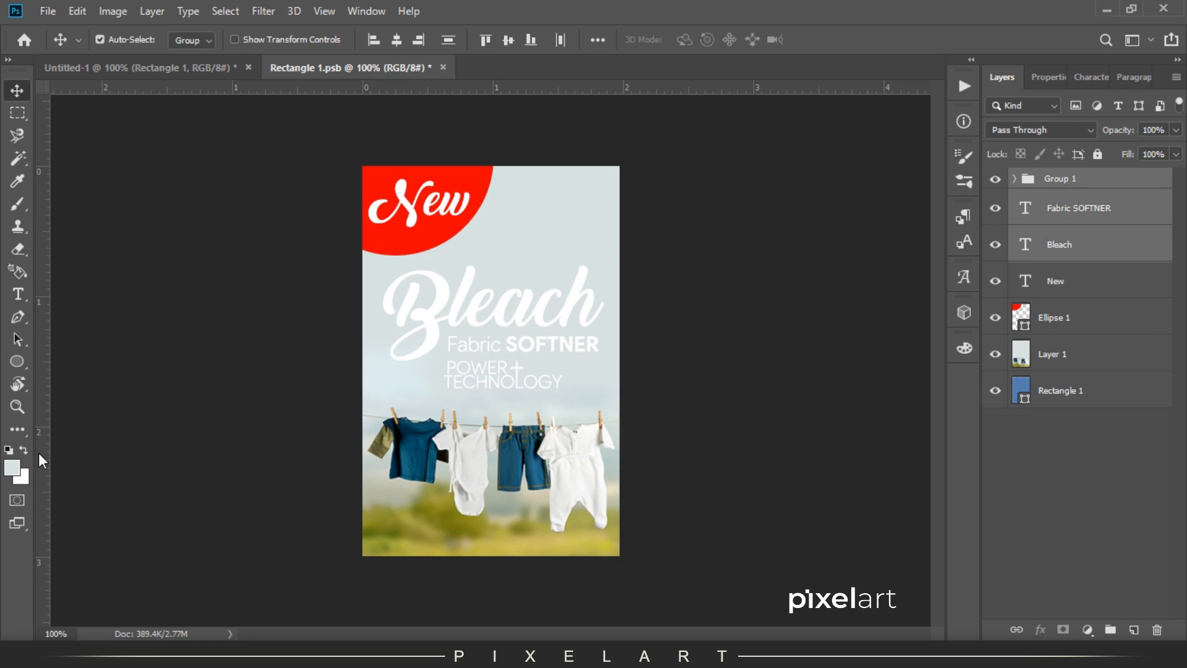
Sample the corner ellipse's red, darken it slightly and fill both the ellipse and the Bleach text with it.
key("i")
left_click(402, 248)
left_click(24, 450)
key("v")
left_click(22, 477)
left_click(919, 372)
left_click_drag(918, 372, 920, 376)
left_click(1069, 328)
left_click(1065, 317)
key("ctrl+BackSpace")
left_click(1068, 251)
key("ctrl+BackSpace")
key("ctrl+plus")
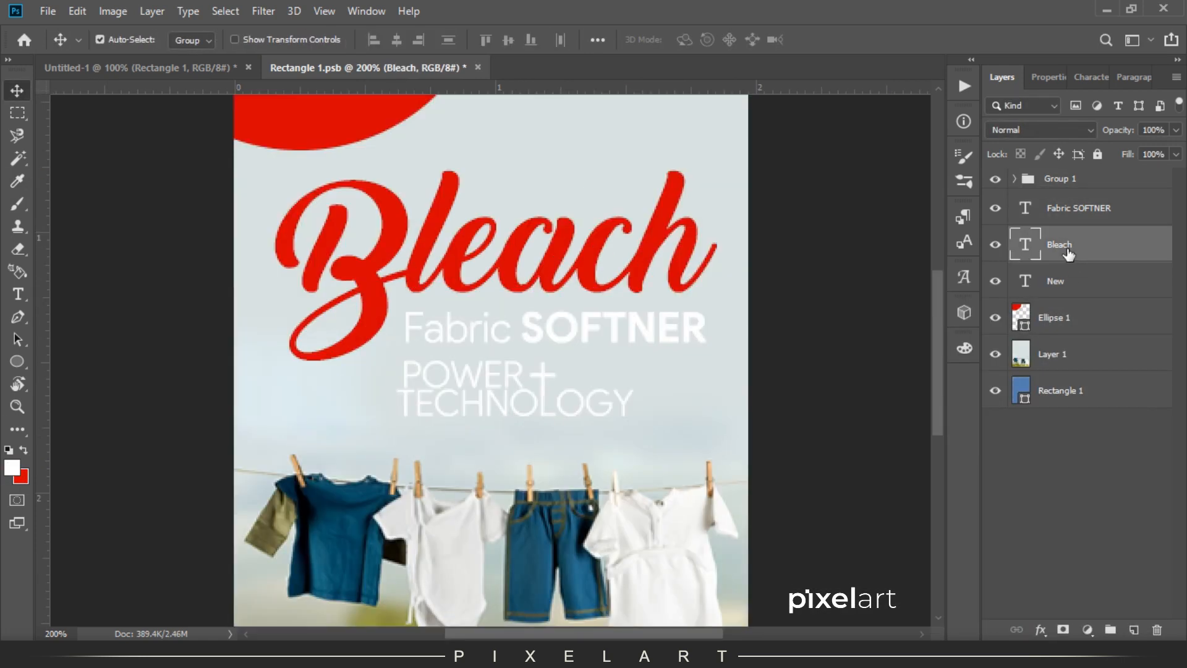
Pick a dark grey and recolor the Fabric SOFTNER text with it.
left_click(9, 465)
left_click(133, 345)
left_click(1090, 329)
left_click(24, 450)
left_click(1113, 216)
key("ctrl+BackSpace")
Expand Group 1 and recolor its TECHNOLOGY and POWER texts in a lighter, muted red.
left_click(1023, 180)
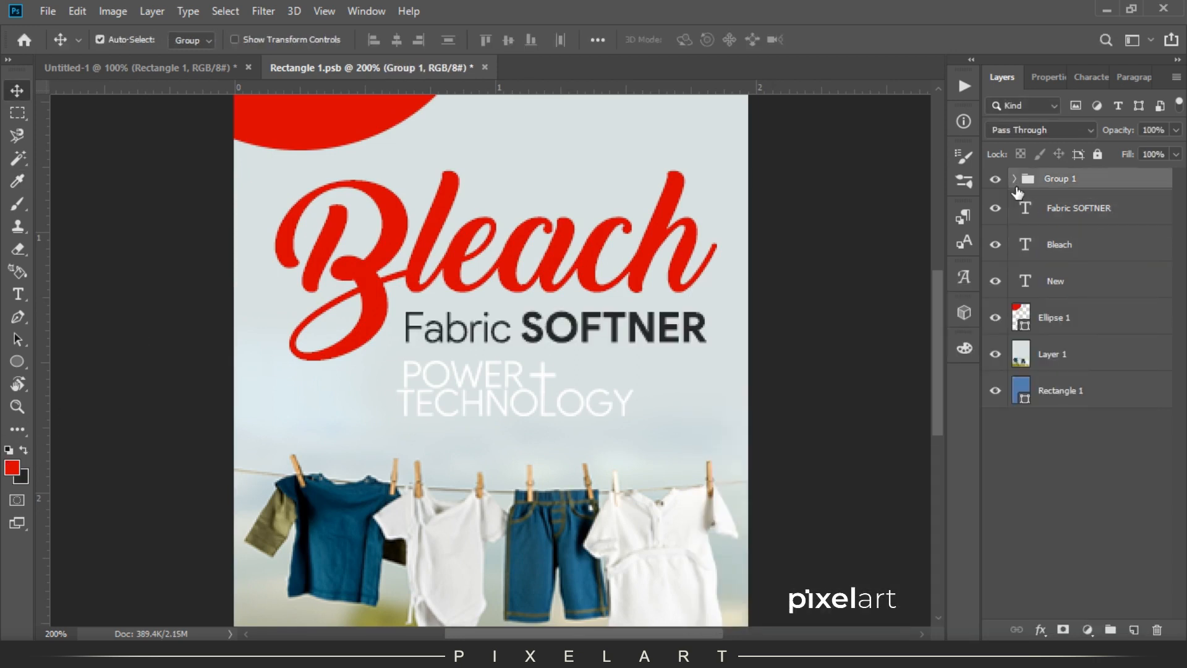
left_click(1015, 179)
left_click(1082, 244)
left_click(23, 478)
left_click(682, 272)
left_click_drag(791, 355, 816, 387)
left_click(1095, 328)
key("ctrl+BackSpace")
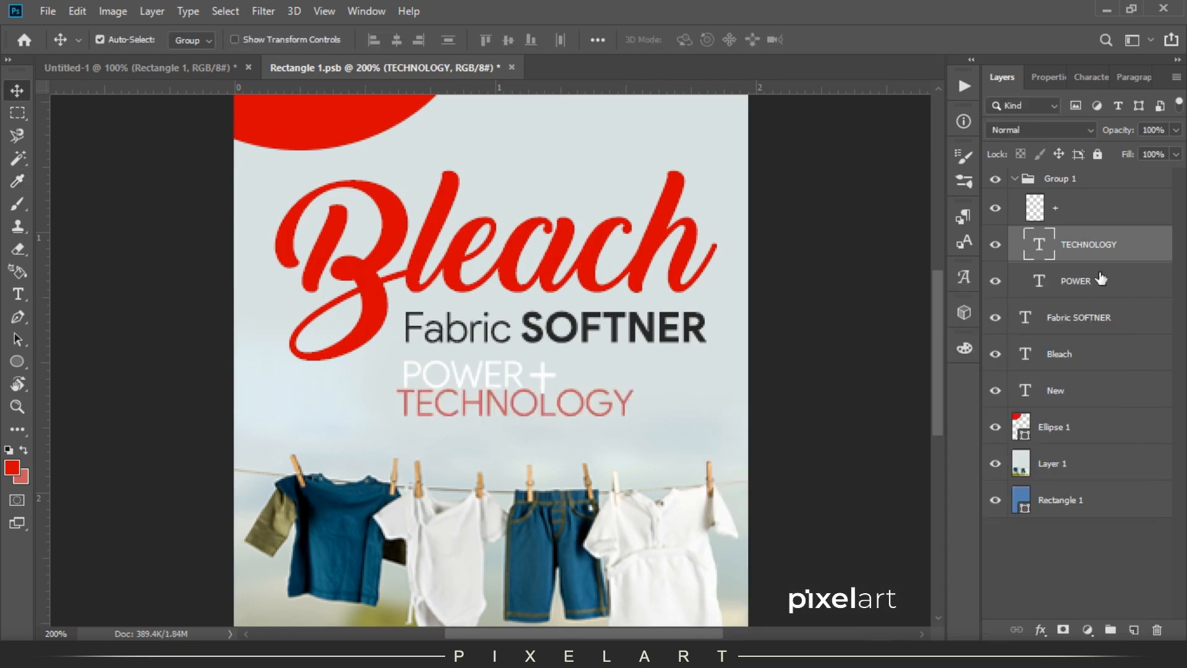
left_click(1103, 281)
key("ctrl+BackSpace")
Fill the plus sign's shape with the muted red on a new layer, then hide both that layer and the original plus.
left_click(1134, 629)
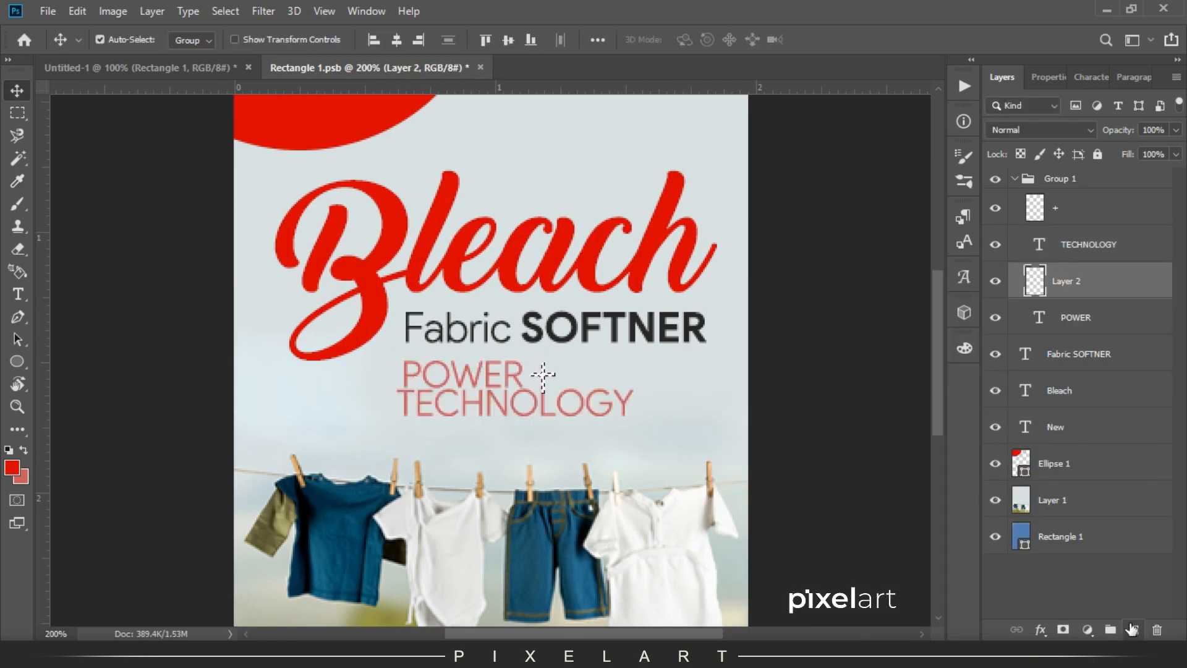
key("ctrl+plus")
key("ctrl+plus")
key("ctrl+plus")
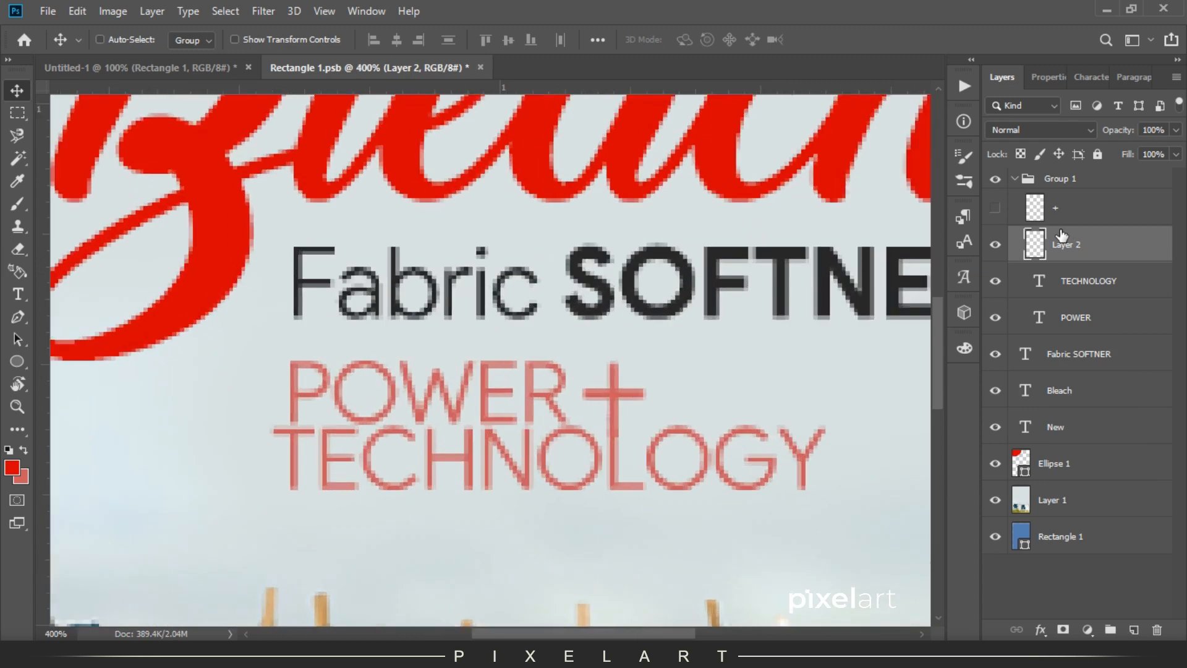
key("ctrl+0")
key("ctrl+plus")
key("ctrl+plus")
key("ctrl+plus")
left_click(995, 244)
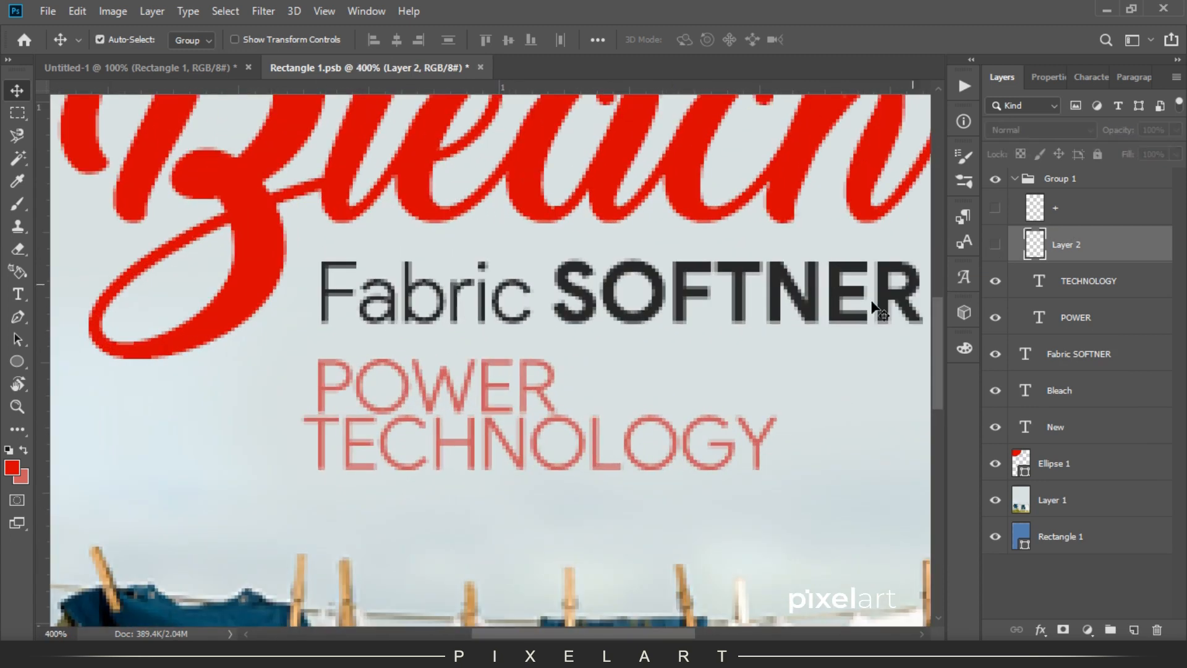
Duplicate the POWER text, shift the copy past the word's end and replace its text with "+".
key("t")
left_click(547, 381)
key("BackSpace")
left_click(18, 93)
key("ctrl+j")
left_click_drag(361, 390, 674, 390)
double_click(689, 379)
type("+")
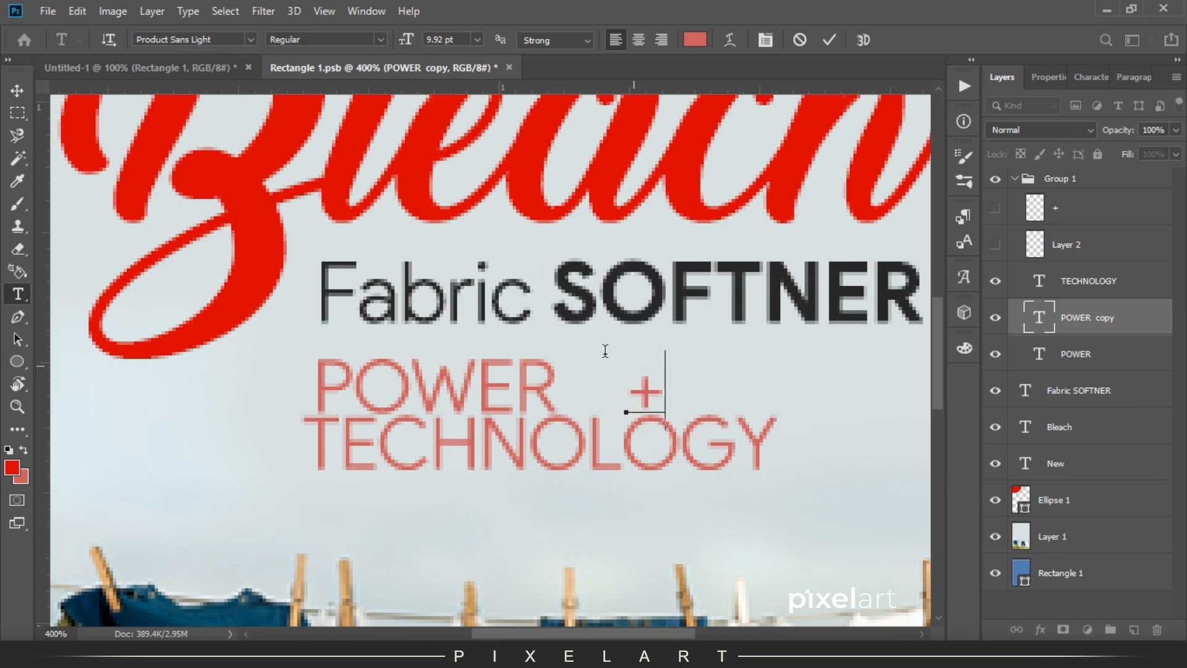
Enlarge the new plus sign and position it directly after the word POWER.
key("ctrl+Return")
key("v")
key("ctrl+t")
left_click_drag(665, 350, 691, 328)
left_click_drag(674, 424, 679, 440)
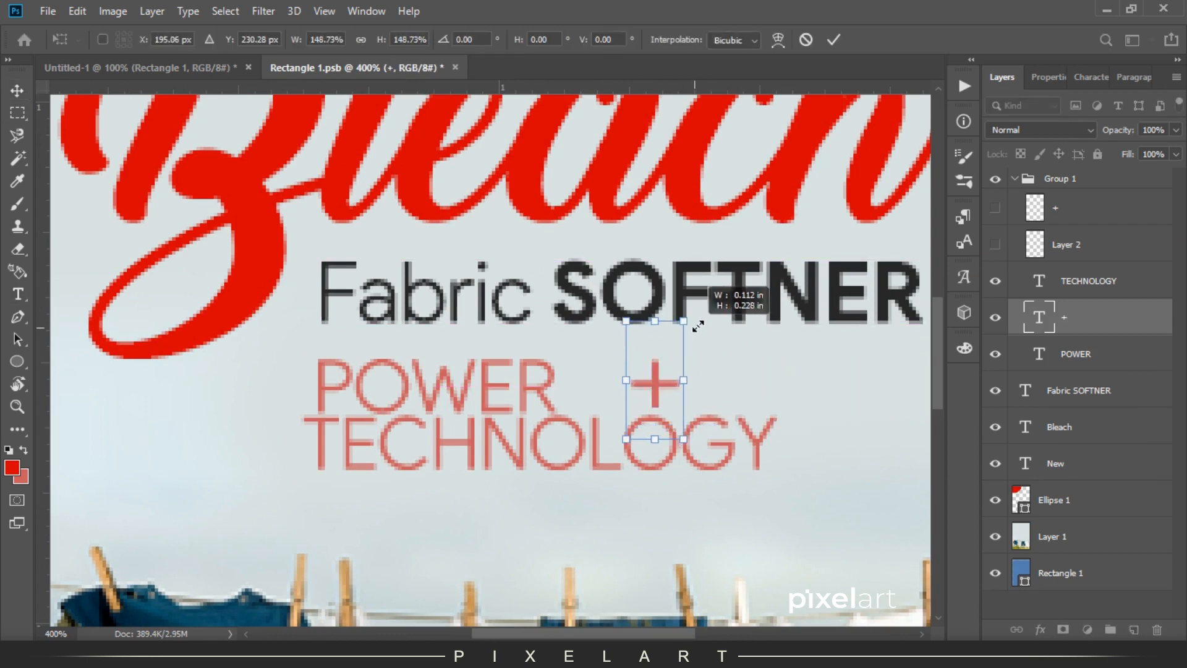
key("Return")
key("ctrl+plus")
key("ctrl+plus")
key("ctrl+t")
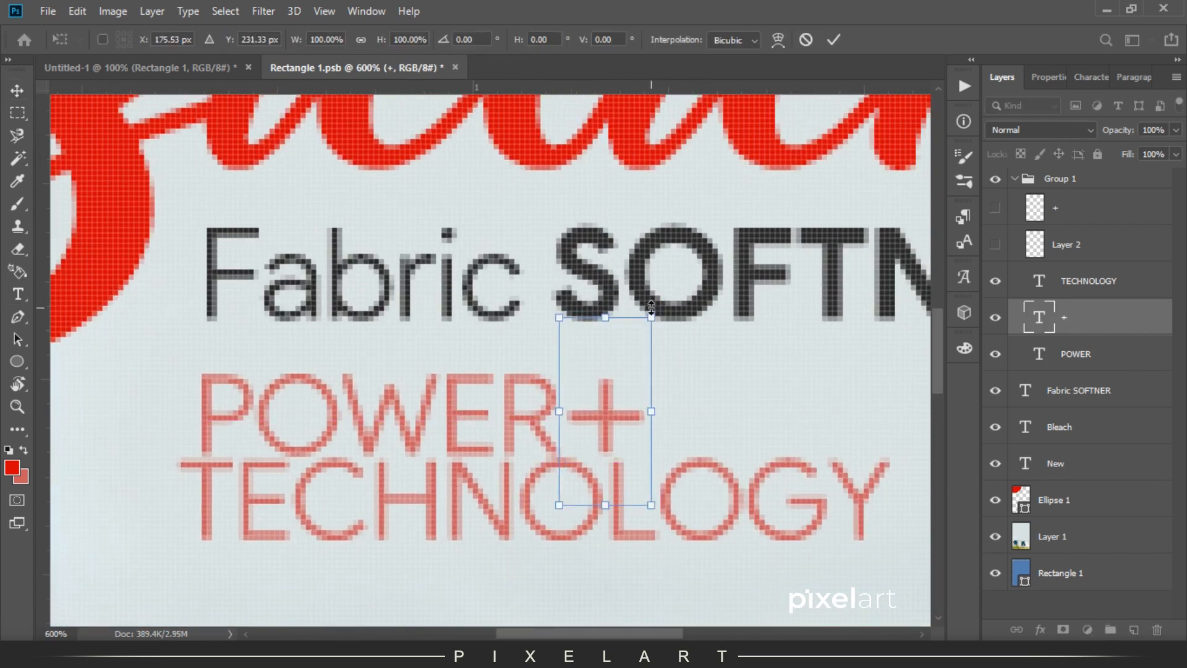
left_click_drag(669, 304, 674, 305)
key("Return")
Set the POWER text in Product Sans Black with faux italic.
double_click(548, 389)
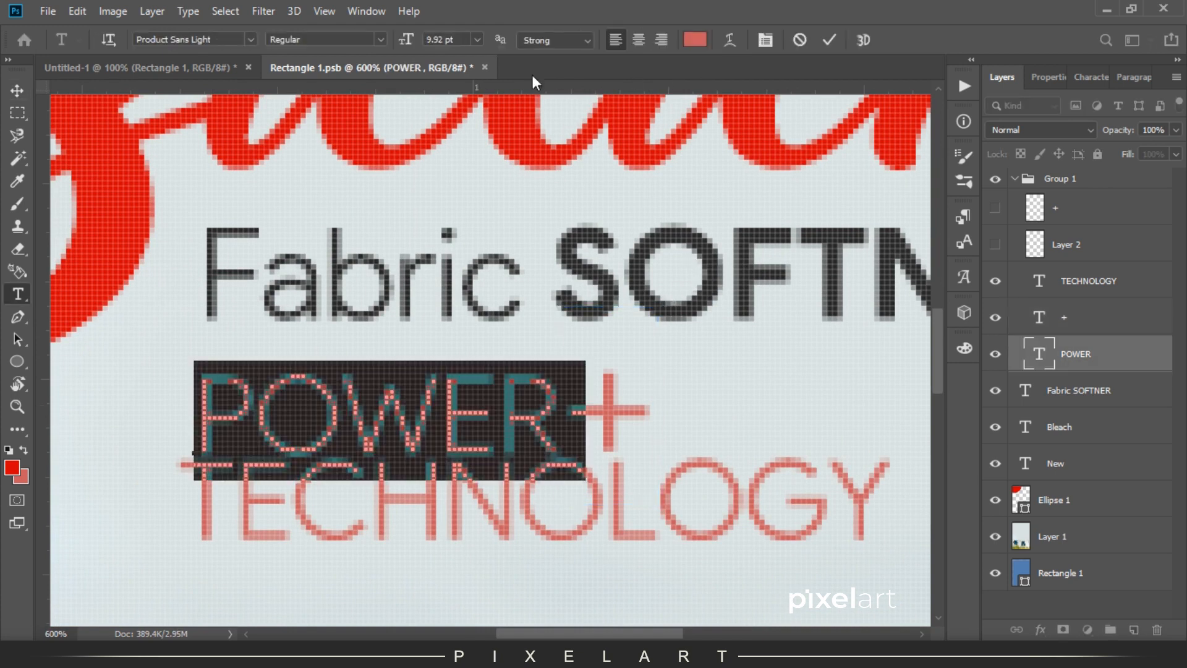
double_click(203, 40)
key("BackSpace")
left_click(226, 123)
left_click(1091, 76)
left_click(1042, 203)
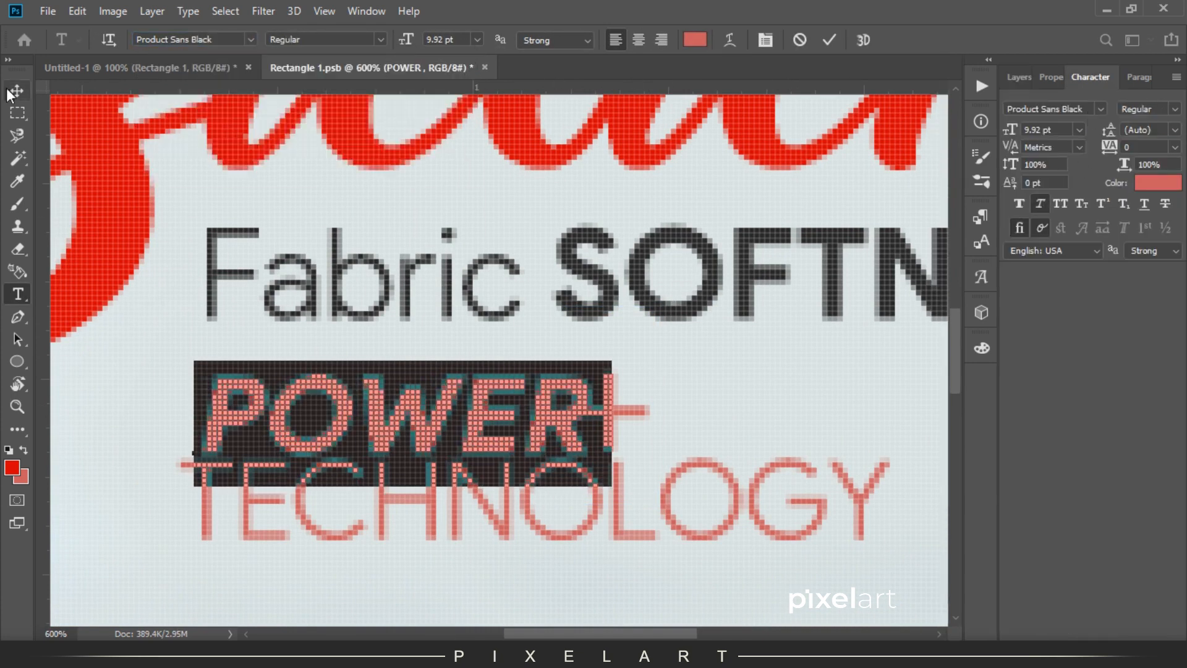
left_click(11, 91)
Move the plus sign clear of the widened POWER text and set it in Product Sans Black with faux italic.
left_click(1019, 77)
left_click(1070, 217)
left_click(1070, 318)
left_click_drag(755, 335, 784, 335)
double_click(640, 412)
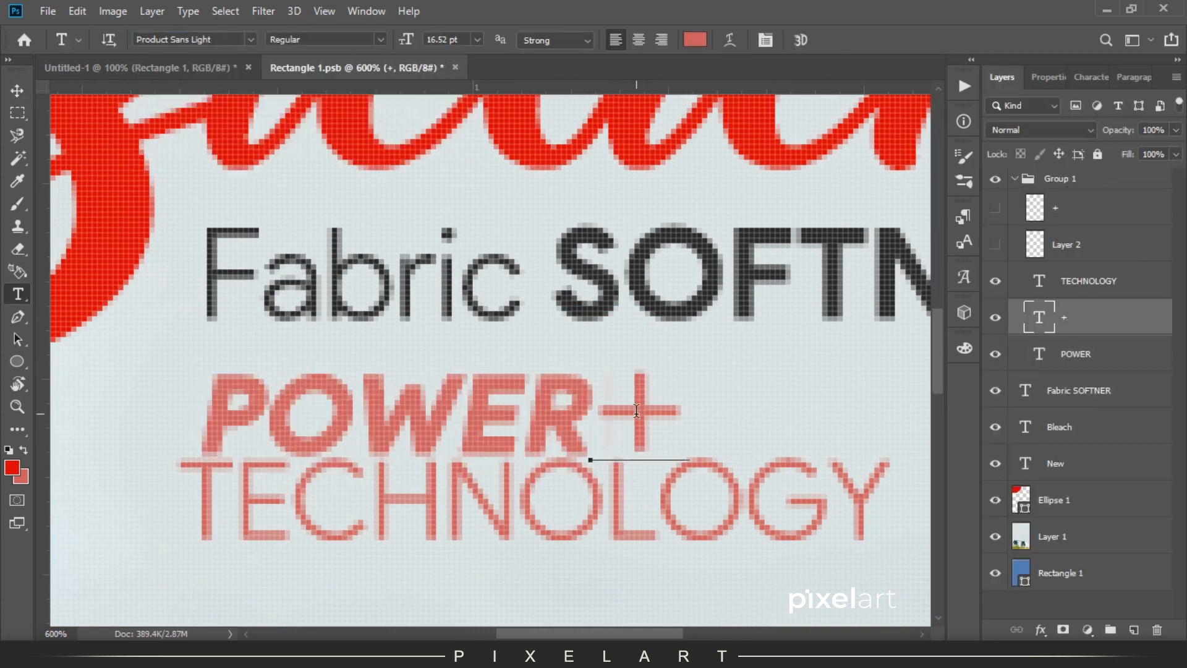
double_click(199, 40)
key("BackSpace")
left_click(227, 125)
left_click(1082, 79)
left_click(1041, 203)
left_click(17, 91)
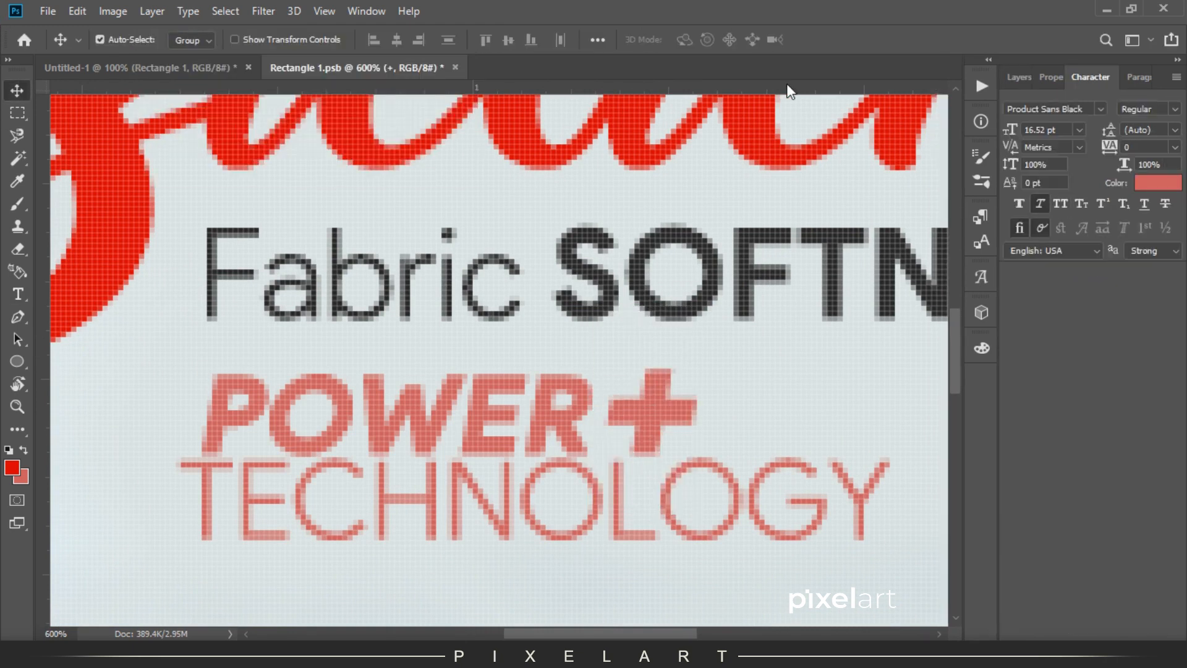
Scale down the TECHNOLOGY, plus and POWER texts together and place them at the label's lower edge below the clothes.
key("ctrl+0")
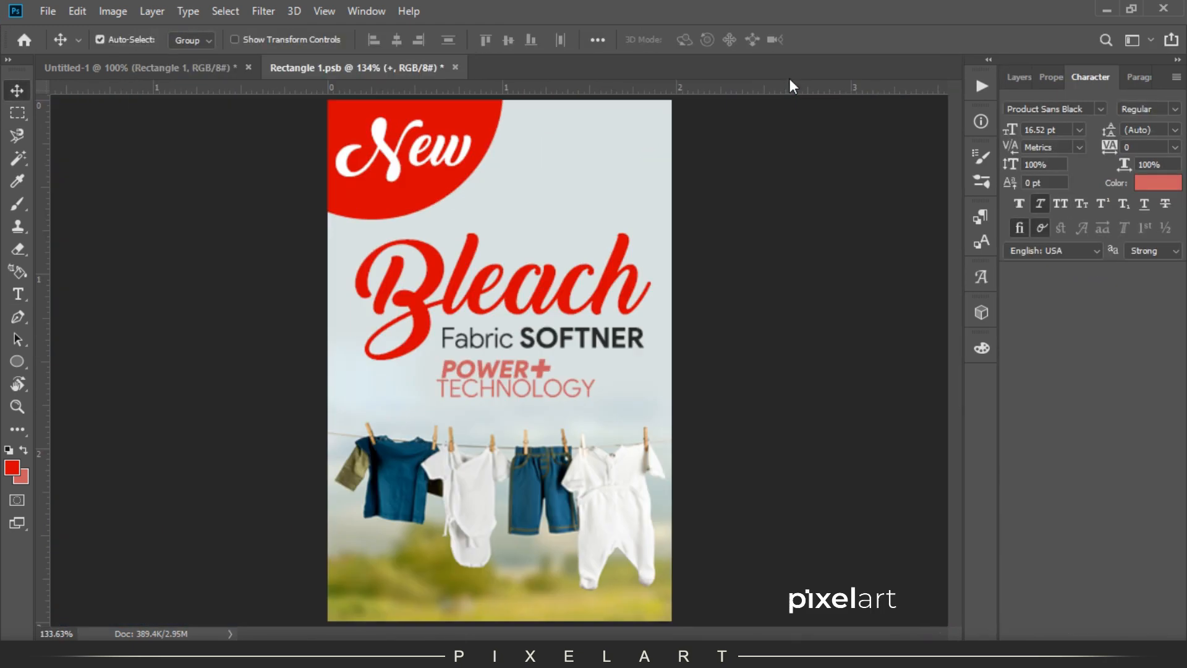
left_click(1019, 77)
left_click(1089, 281, "shift")
left_click(1076, 354, "shift")
key("ctrl+t")
left_click_drag(586, 360, 549, 368)
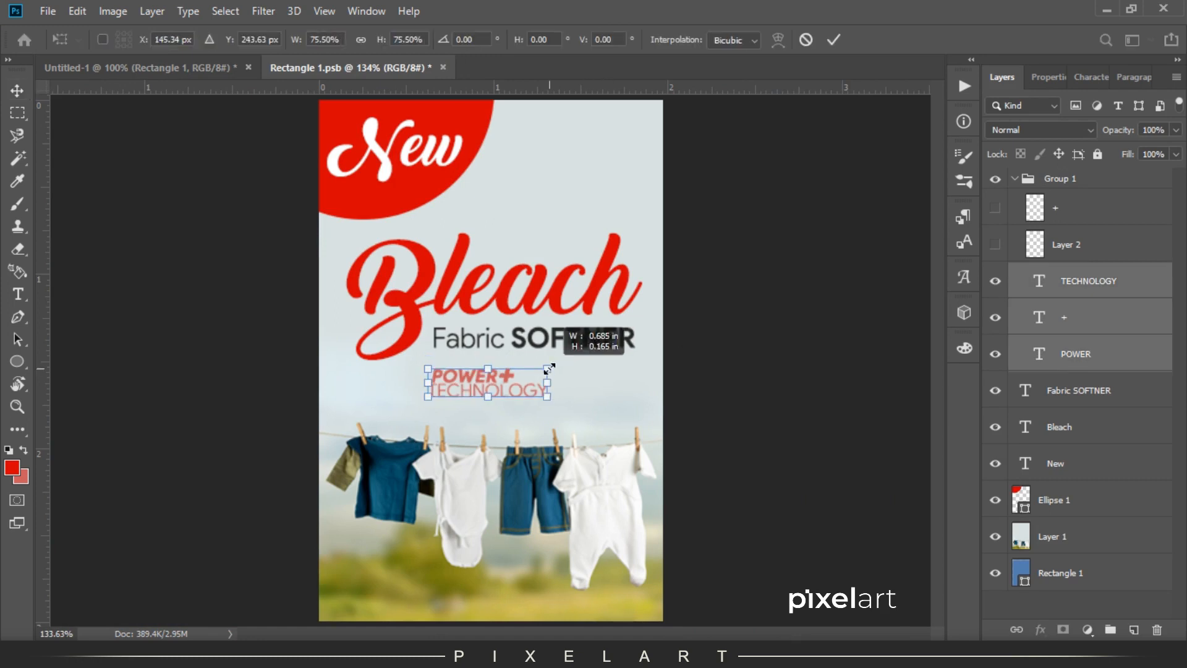
left_click_drag(506, 450, 536, 597)
key("Return")
Recolor the TECHNOLOGY, POWER and plus texts white.
left_click(22, 477)
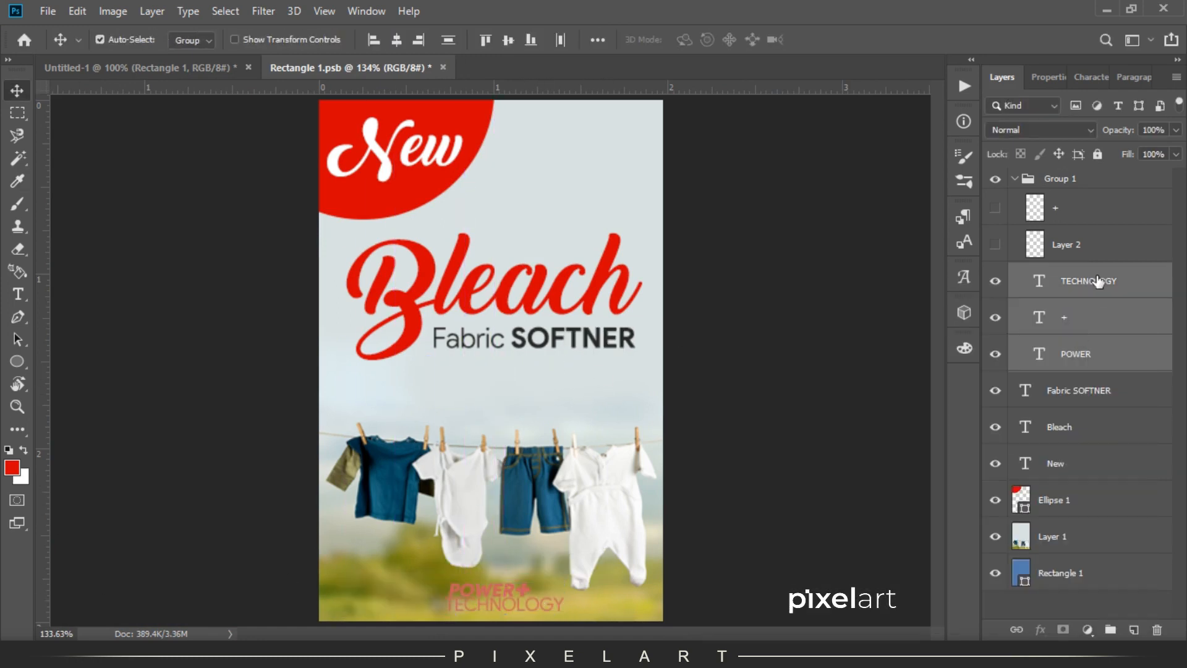
left_click(1097, 281)
key("ctrl+BackSpace")
left_click(1089, 358)
key("ctrl+BackSpace")
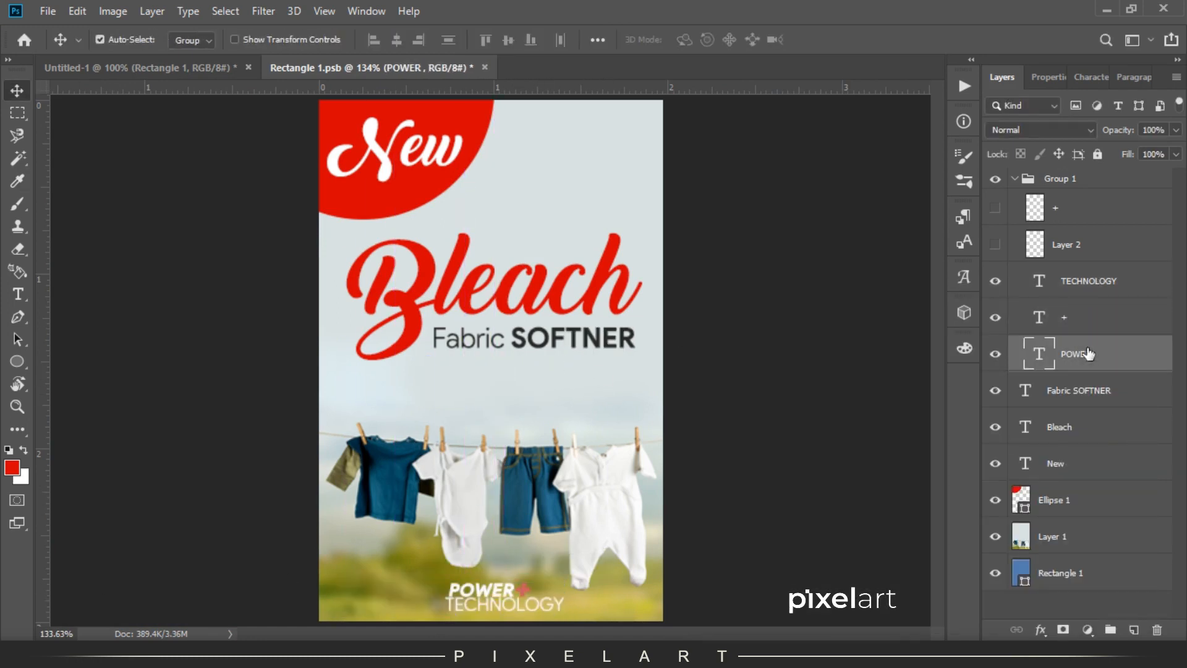
left_click(1087, 318)
key("ctrl+BackSpace")
Draw a red rectangle without stroke beneath the POWER+ TECHNOLOGY texts, stretched up to cover the label's lower half.
right_click(17, 362)
left_click(74, 362)
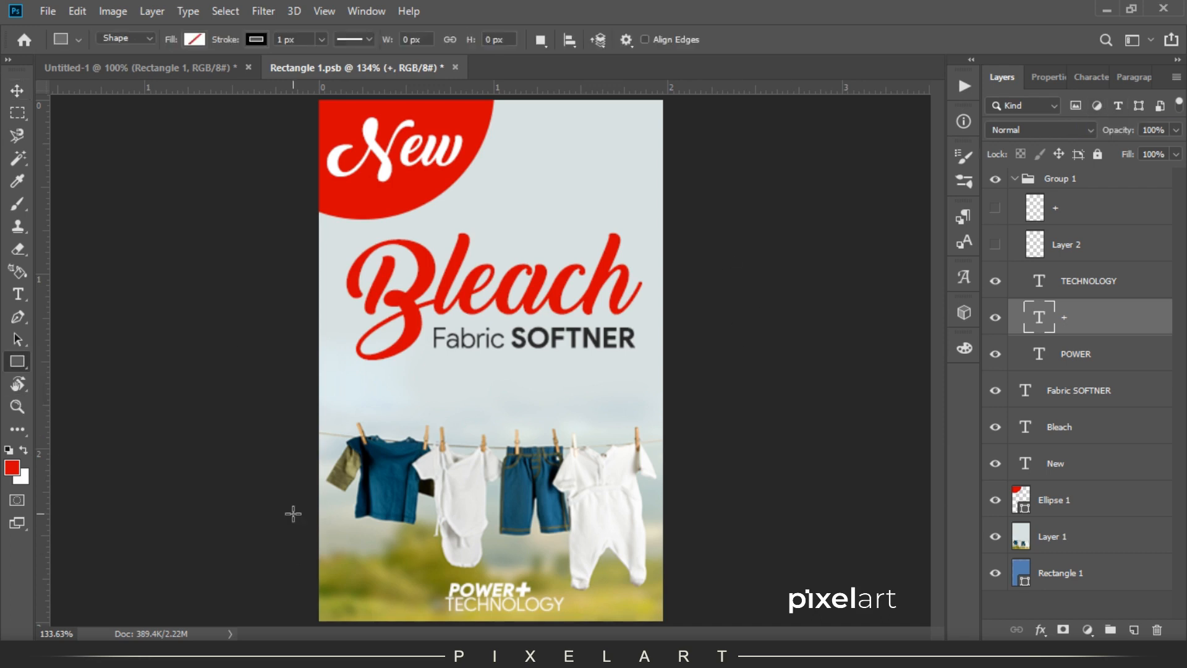
left_click_drag(293, 512, 702, 634)
left_click(1001, 185)
left_click(1030, 277)
left_click(1030, 186)
left_click(1008, 219)
left_click(1001, 77)
left_click_drag(1061, 317, 1061, 406)
key("ctrl+t")
mouse_move(498, 512)
left_mouse_down()
mouse_move(509, 585)
mouse_move(499, 362)
left_mouse_up()
key("Return")
Rasterize the red rectangle, erase it softly down to a faded strip along the lower edge and set its opacity to 78%.
right_click(1068, 391)
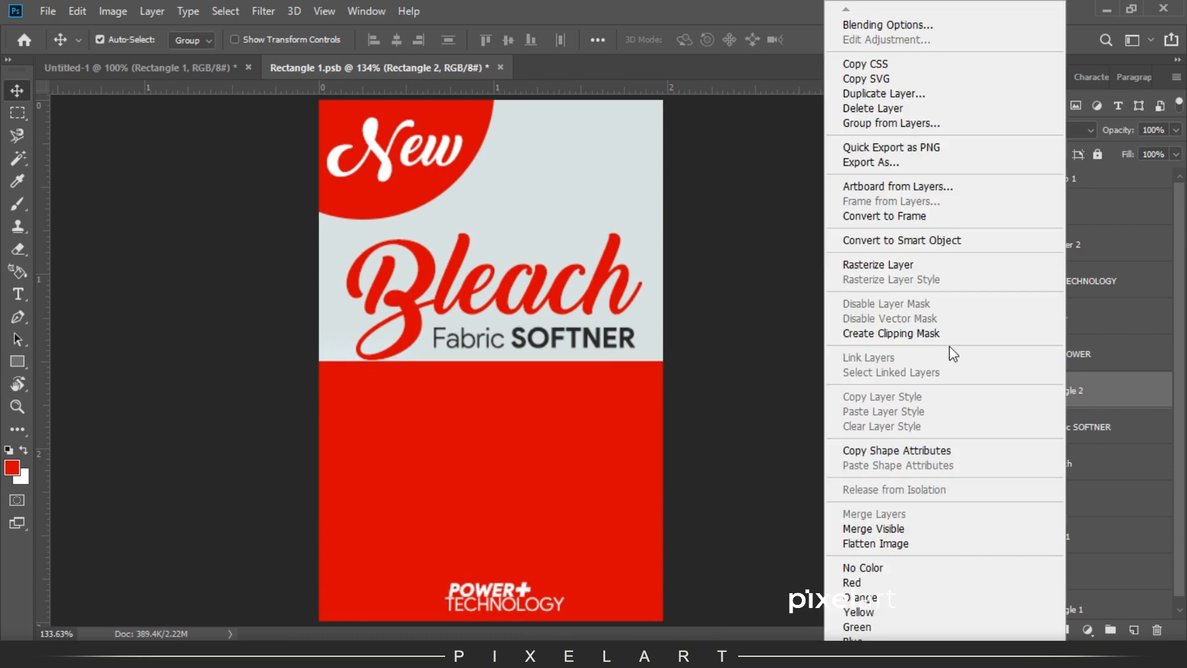
left_click(878, 264)
key("e")
left_click_drag(396, 433, 572, 544)
key("ctrl+z")
left_click_drag(299, 383, 686, 416)
mouse_move(328, 446)
left_mouse_down()
mouse_move(556, 425)
mouse_move(544, 433)
left_mouse_up()
left_click_drag(1113, 131, 1102, 137)
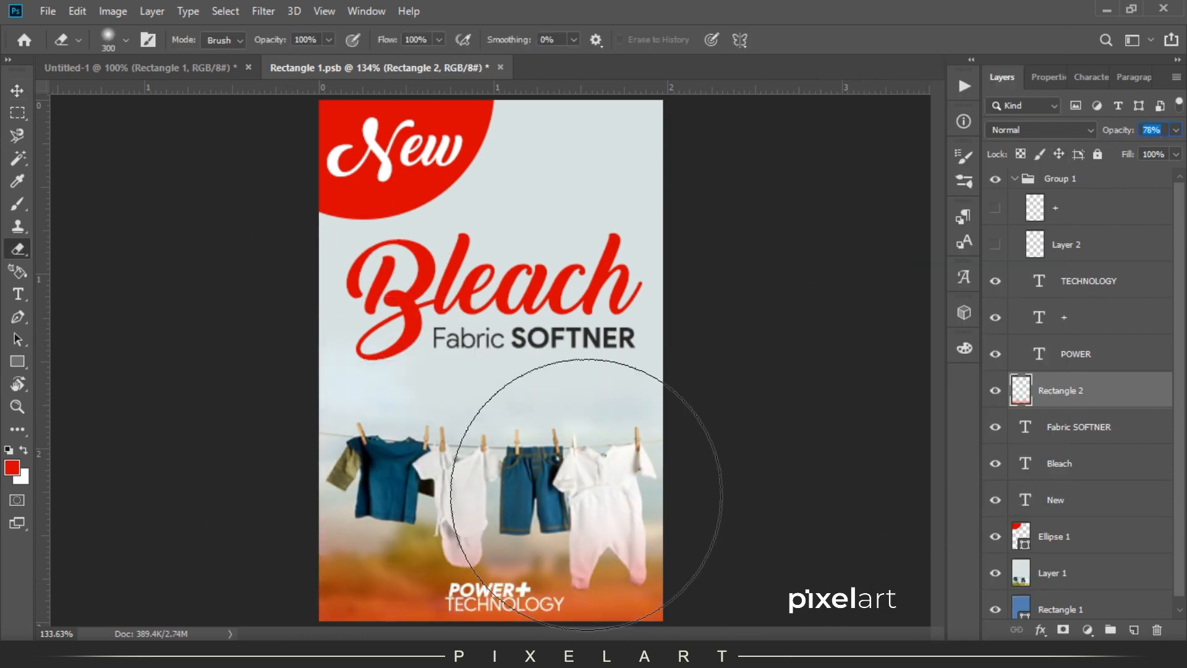
left_click_drag(661, 517, 770, 489)
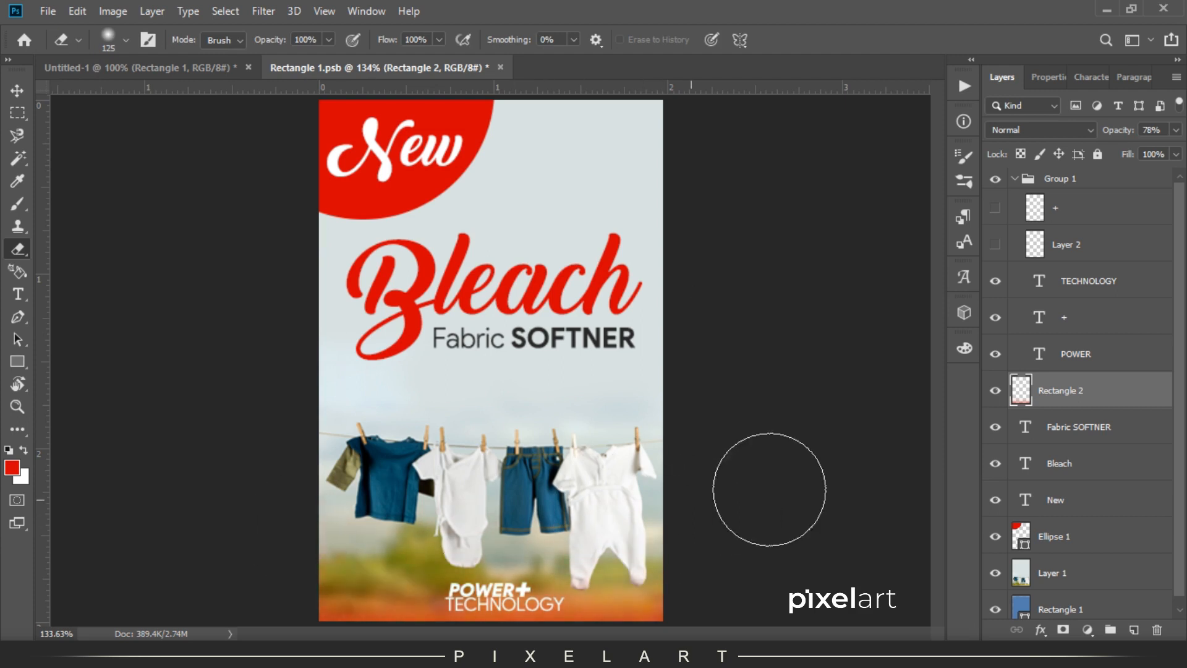
Recreate the faded strip in dark grey on its own layer and delete the red rectangle layer.
left_click(26, 475)
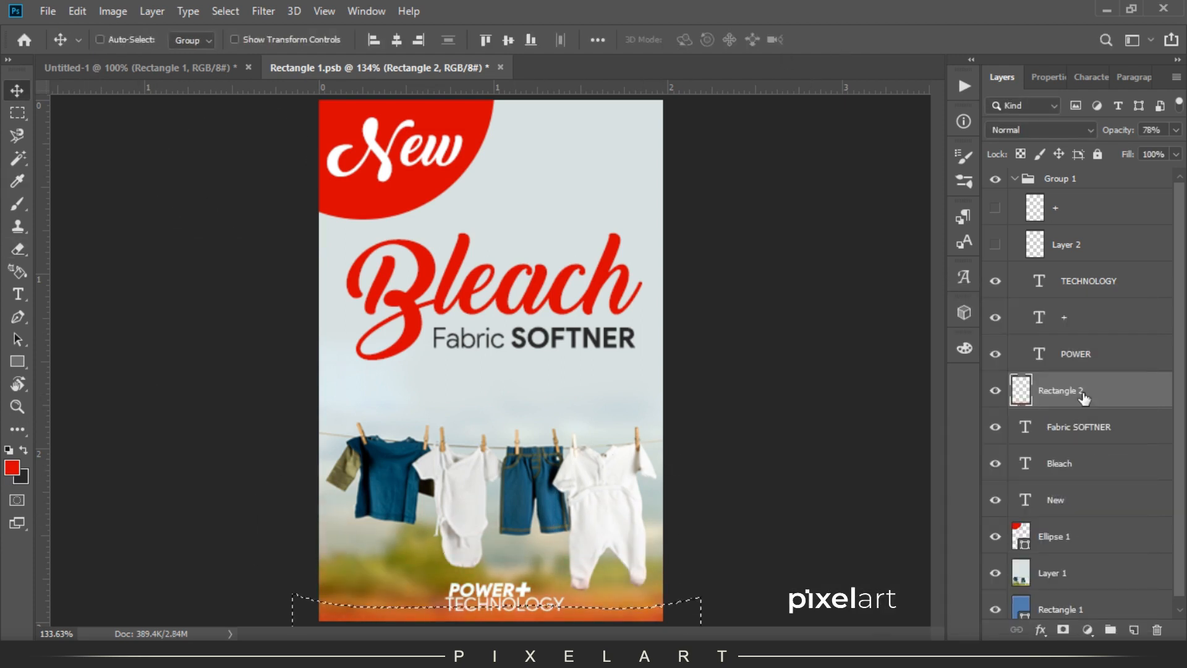
key("ctrl+j")
left_click(995, 428)
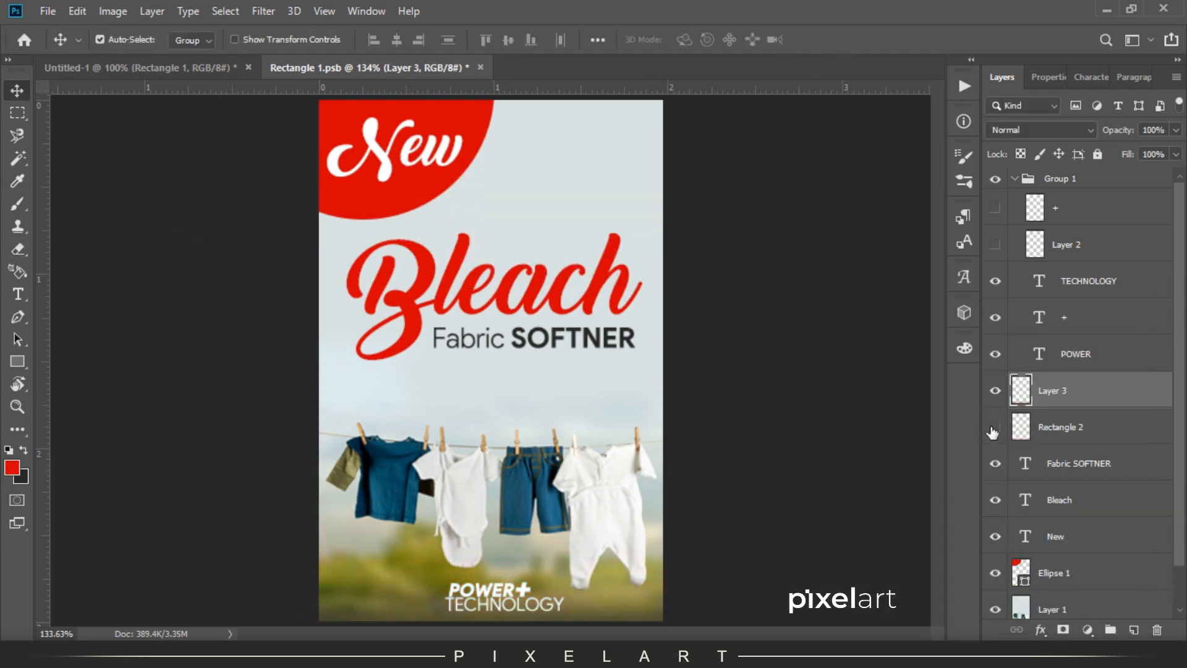
left_click(1068, 427)
key("Delete")
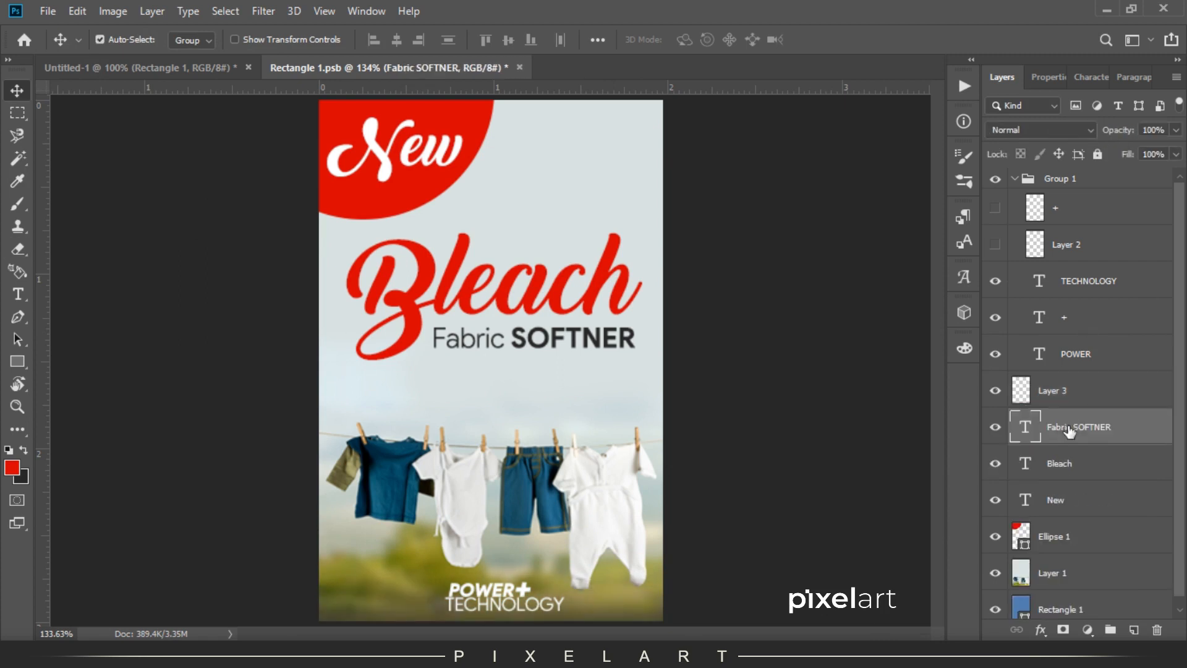
Scale down the Bleach and Fabric SOFTNER texts together and position them slightly lower, above the clothesline.
left_click(1064, 562)
left_click(1067, 464)
left_click(1080, 426, "ctrl")
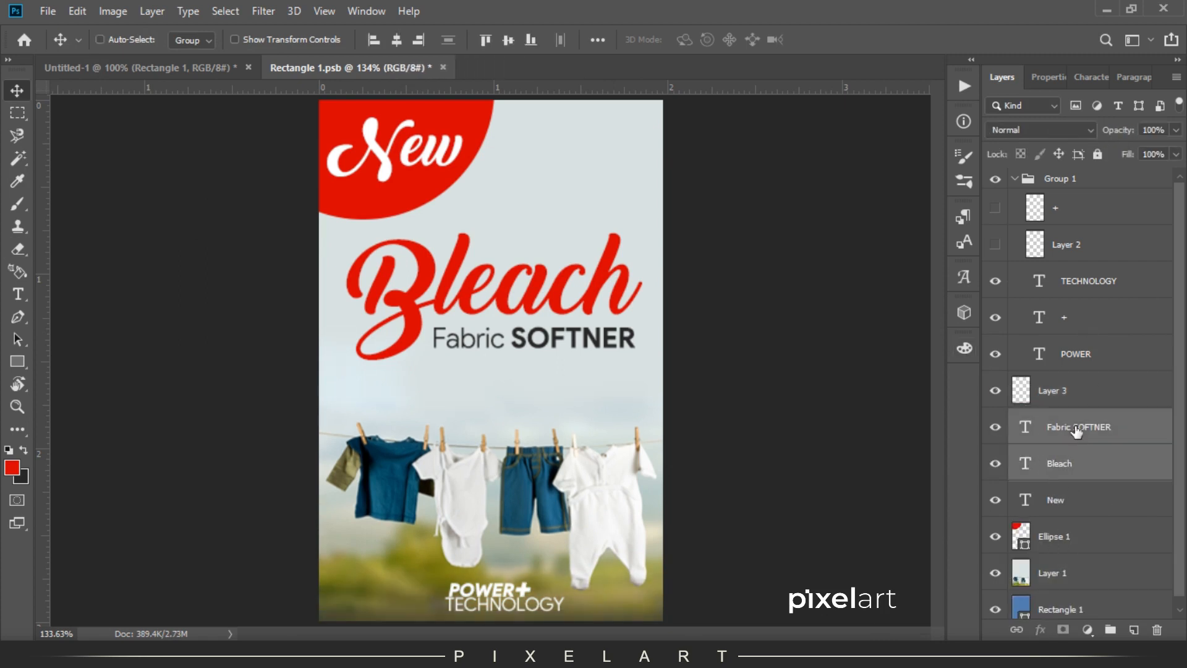
key("ctrl+t")
left_click_drag(649, 245, 625, 260)
key("Return")
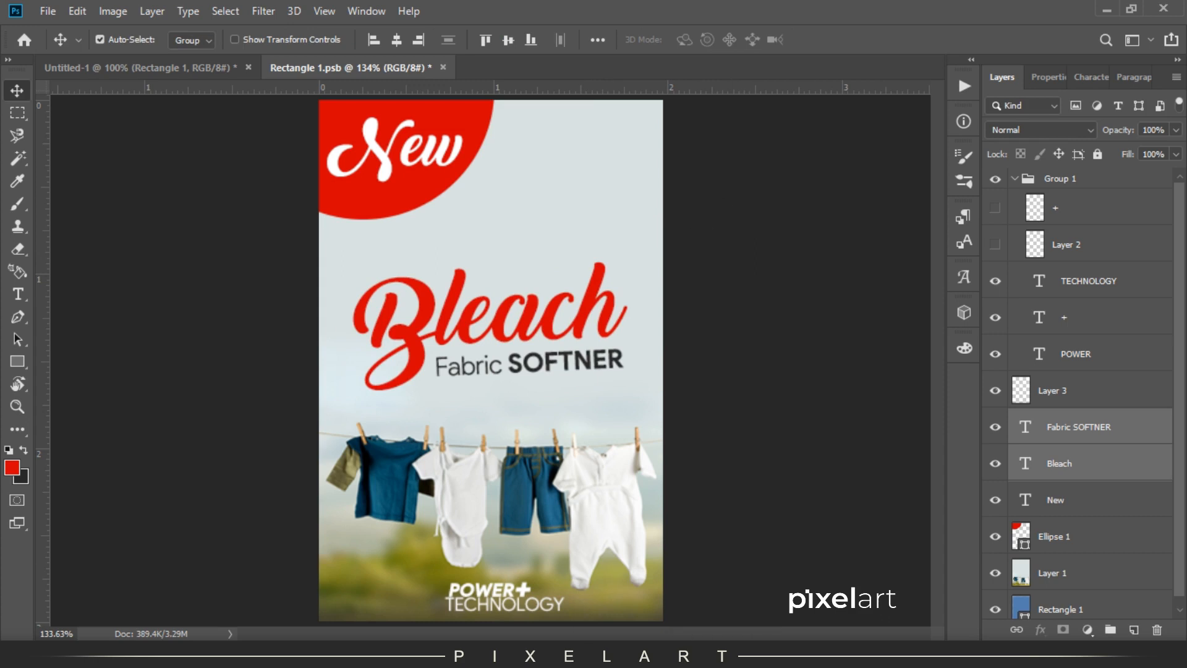
Switch to Chrome, search Google Images for "lines background" and look through the results.
left_click(774, 655)
left_click_drag(334, 85, 102, 86)
type("lines background")
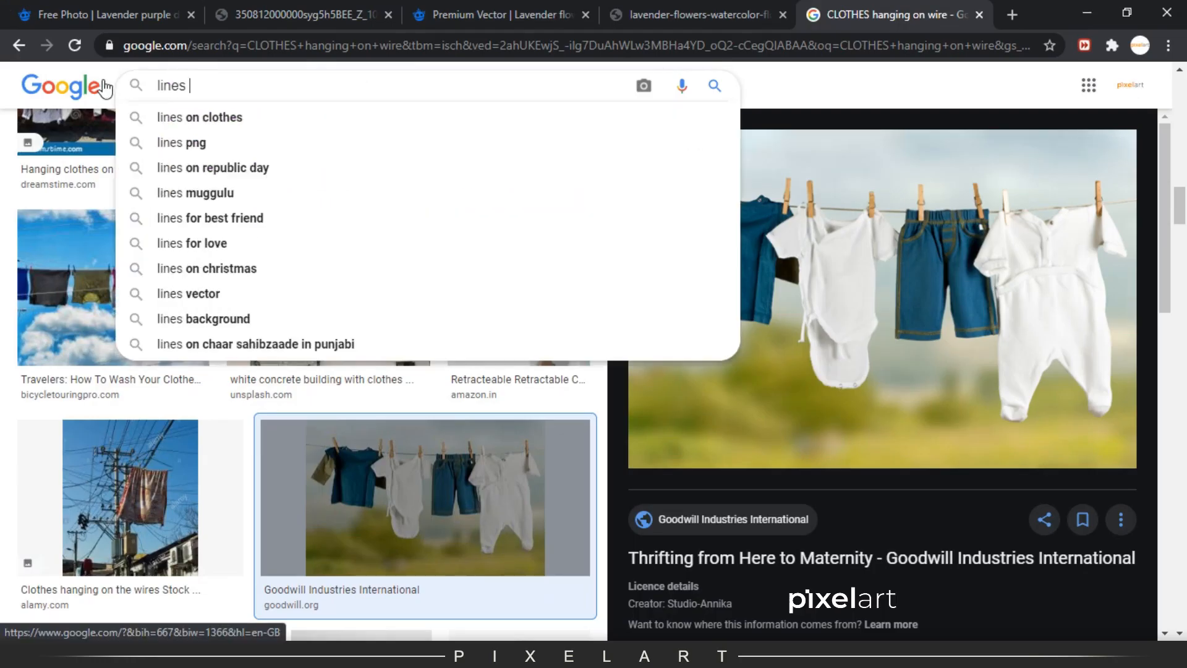
key("Return")
scroll(226, 235, "down", 15)
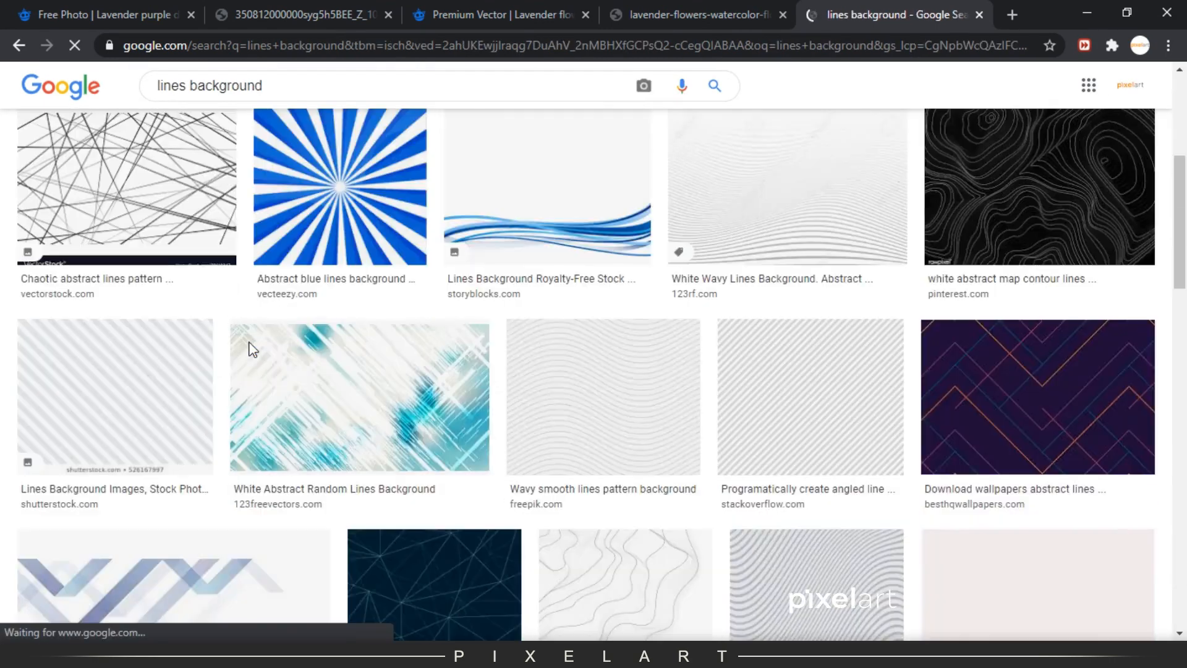
scroll(334, 398, "up", 15)
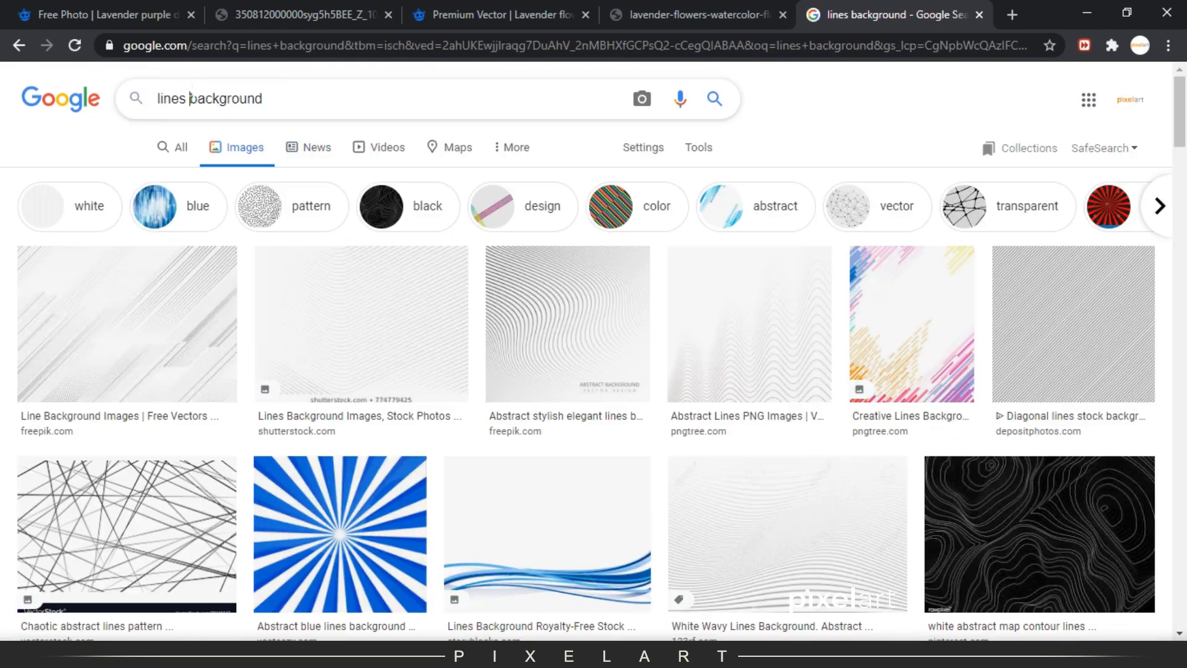
Change the image search to "lines that fade out into the background", preview the blue dreamstime burst image and browse further results.
left_click(190, 99)
type("fade")
left_click(291, 137)
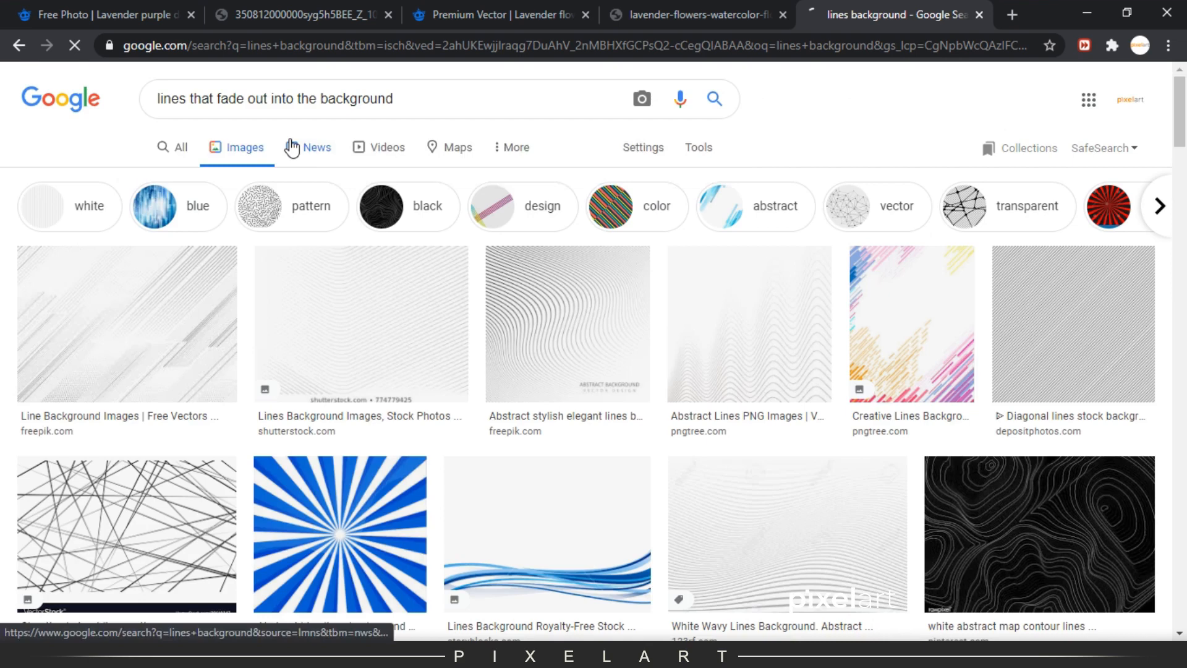
scroll(110, 316, "down", 3)
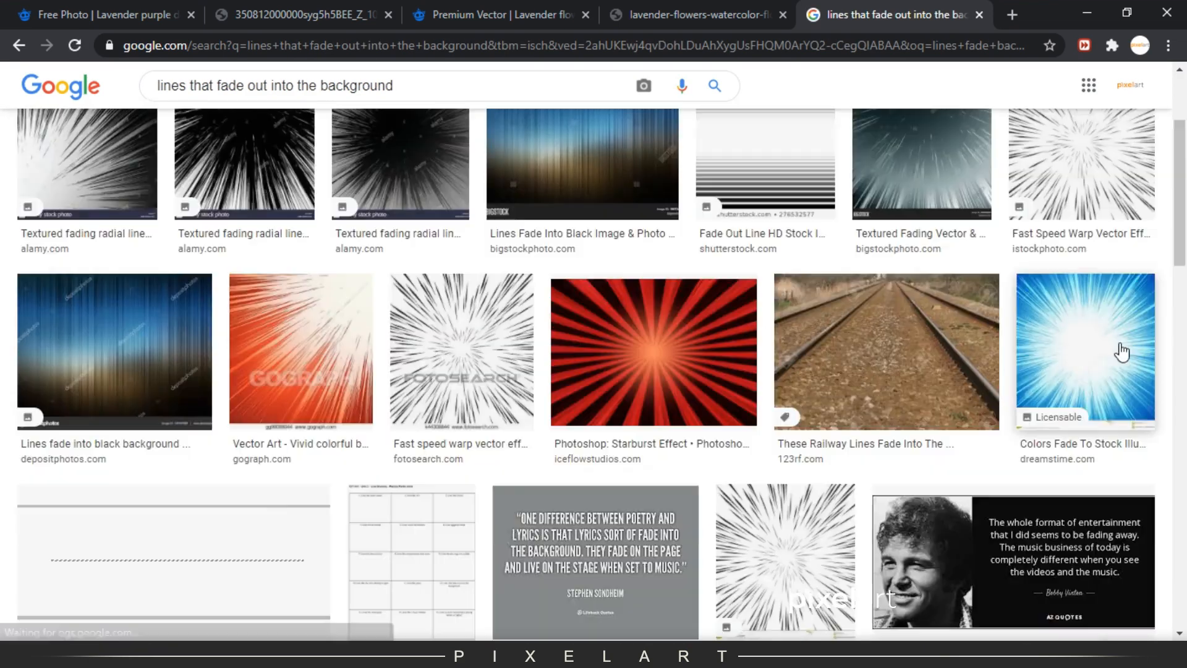
left_click(1122, 347)
scroll(842, 367, "down", 5)
scroll(559, 408, "down", 5)
scroll(801, 383, "up", 10)
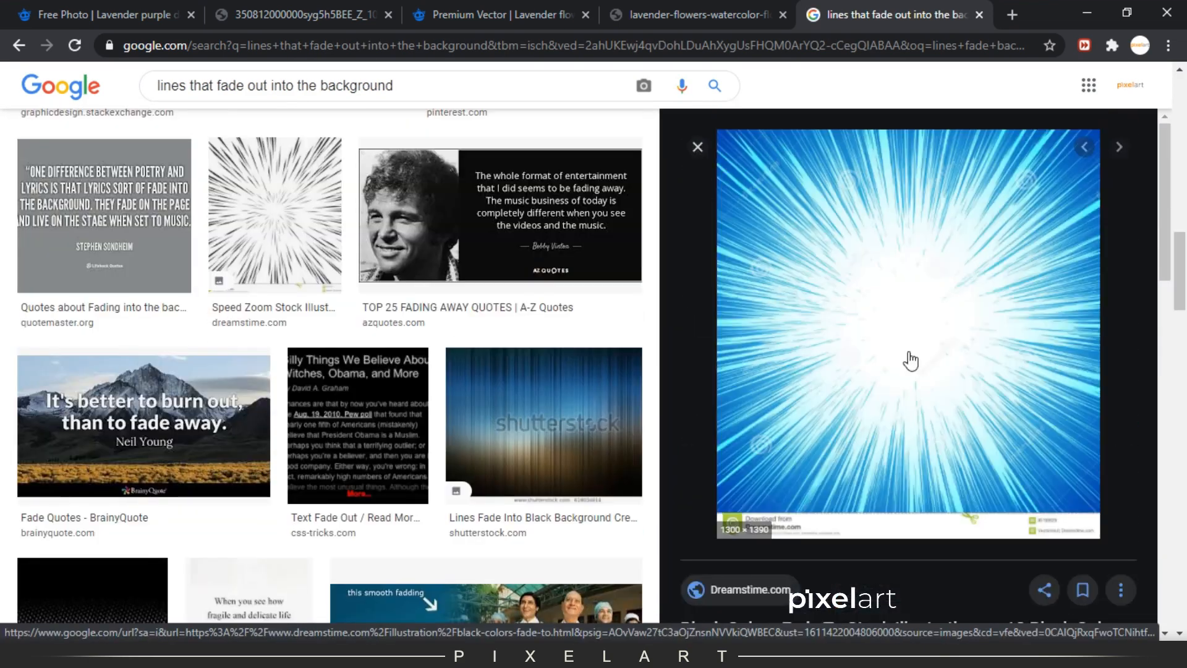
Look up images similar to the blue dreamstime burst and preview the first matching blue burst background.
left_click_drag(801, 383, 392, 186)
scroll(554, 390, "down", 10)
scroll(888, 399, "down", 10)
left_click(214, 286)
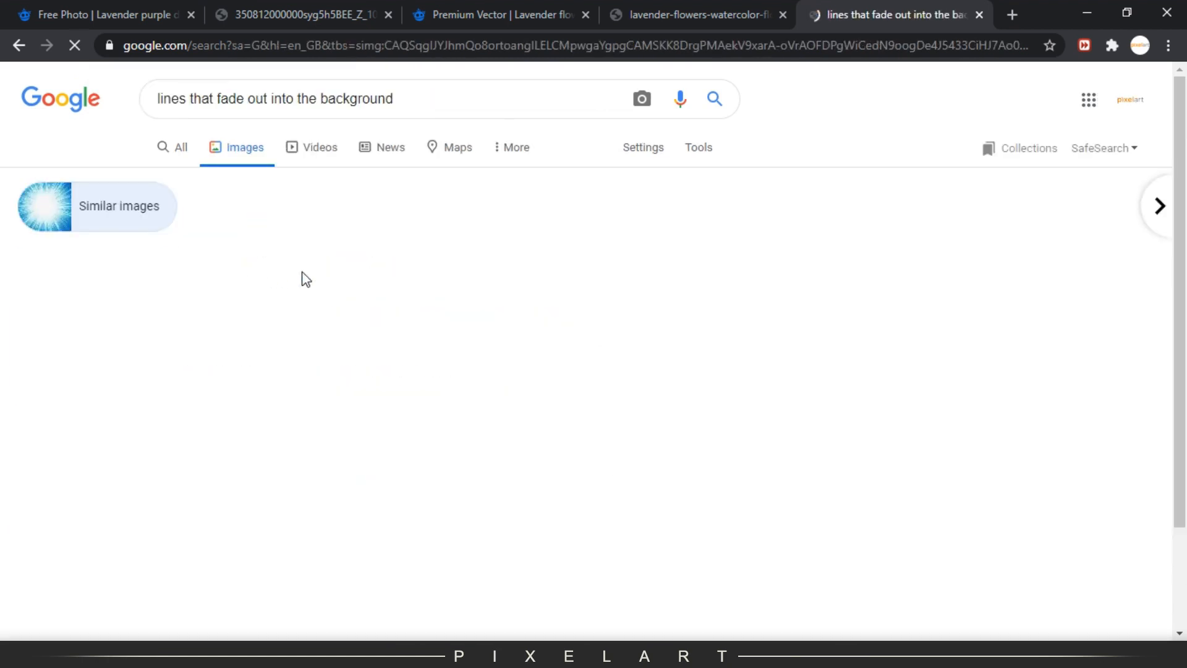
left_click(254, 266)
left_click(102, 239)
scroll(766, 315, "down", 10)
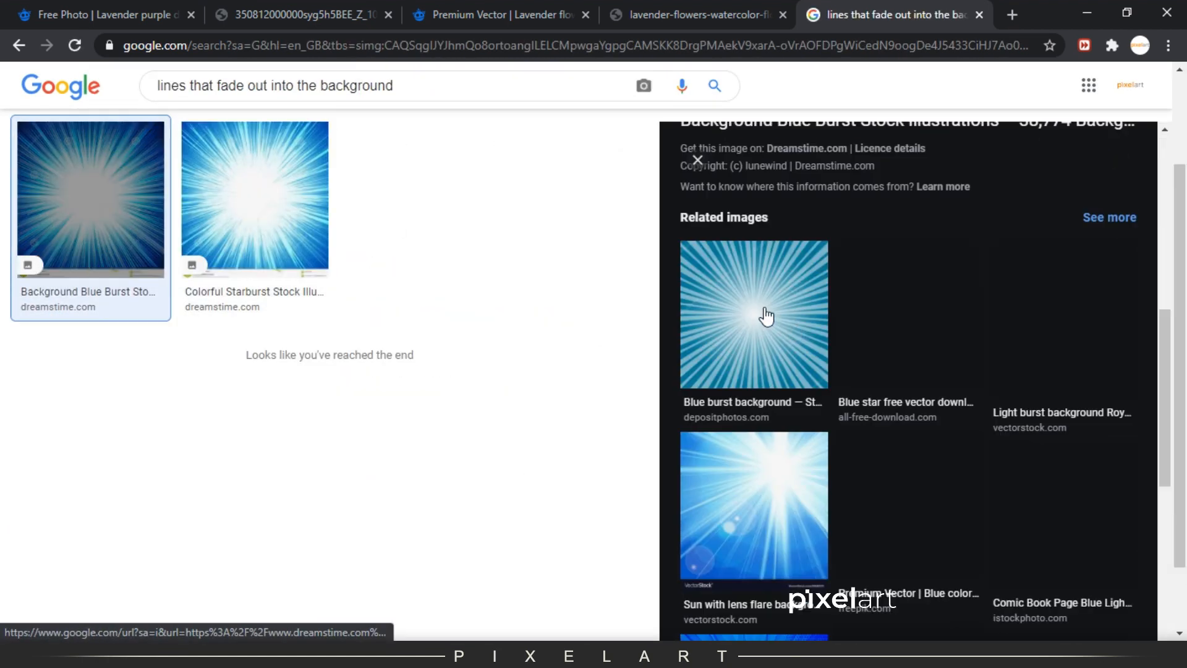
Expand the related blue burst images, browse them and preview the bright blue myloview burst.
scroll(739, 506, "down", 5)
scroll(739, 506, "up", 10)
scroll(804, 514, "down", 10)
left_click(903, 522)
scroll(788, 433, "down", 20)
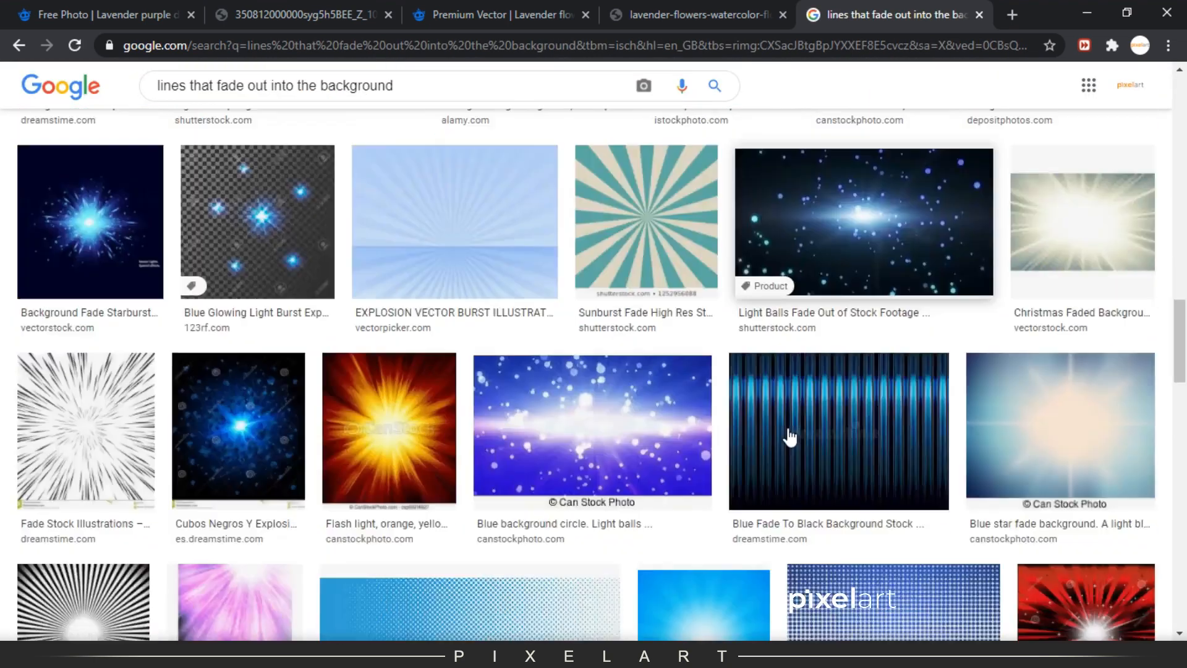
scroll(790, 436, "down", 5)
left_click(722, 305)
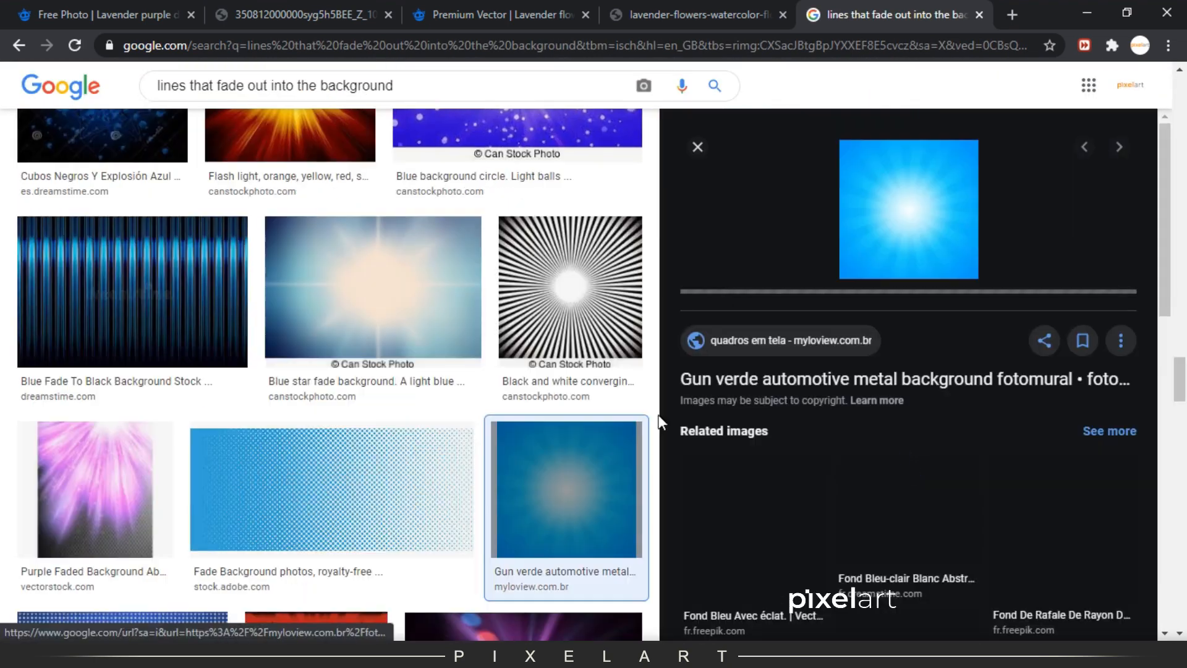
Preview the related Freepik dark blue light-burst image and copy it.
scroll(517, 371, "down", 5)
left_click(741, 492)
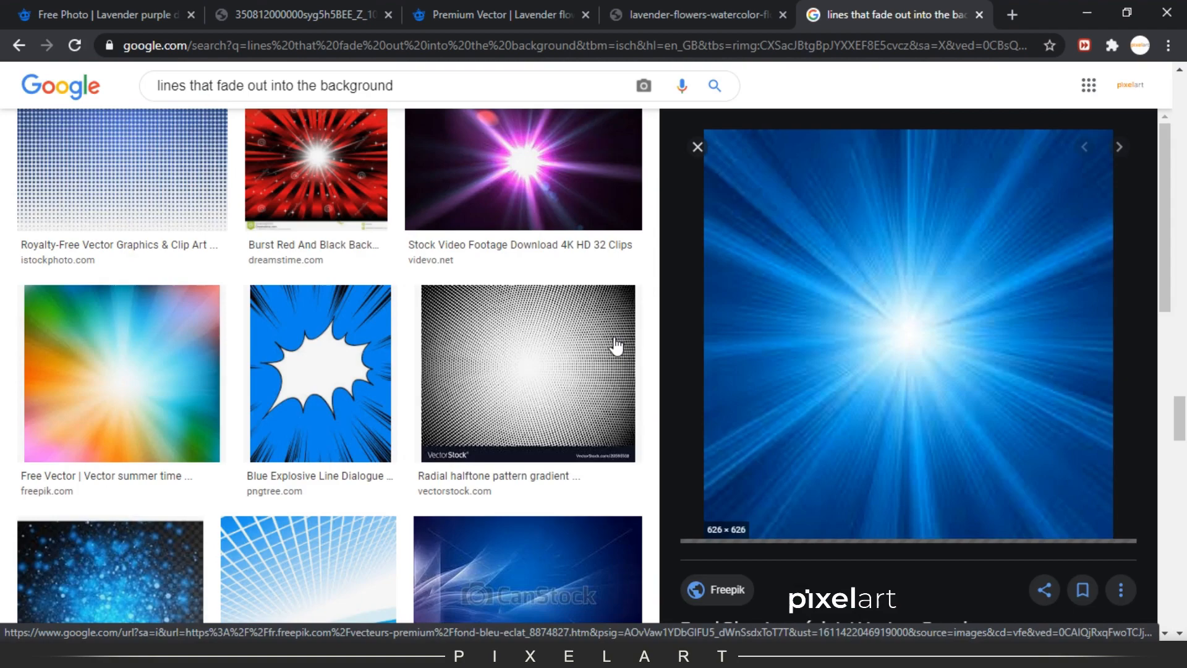
scroll(371, 446, "down", 15)
scroll(371, 446, "up", 3)
right_click(907, 308)
left_click(977, 485)
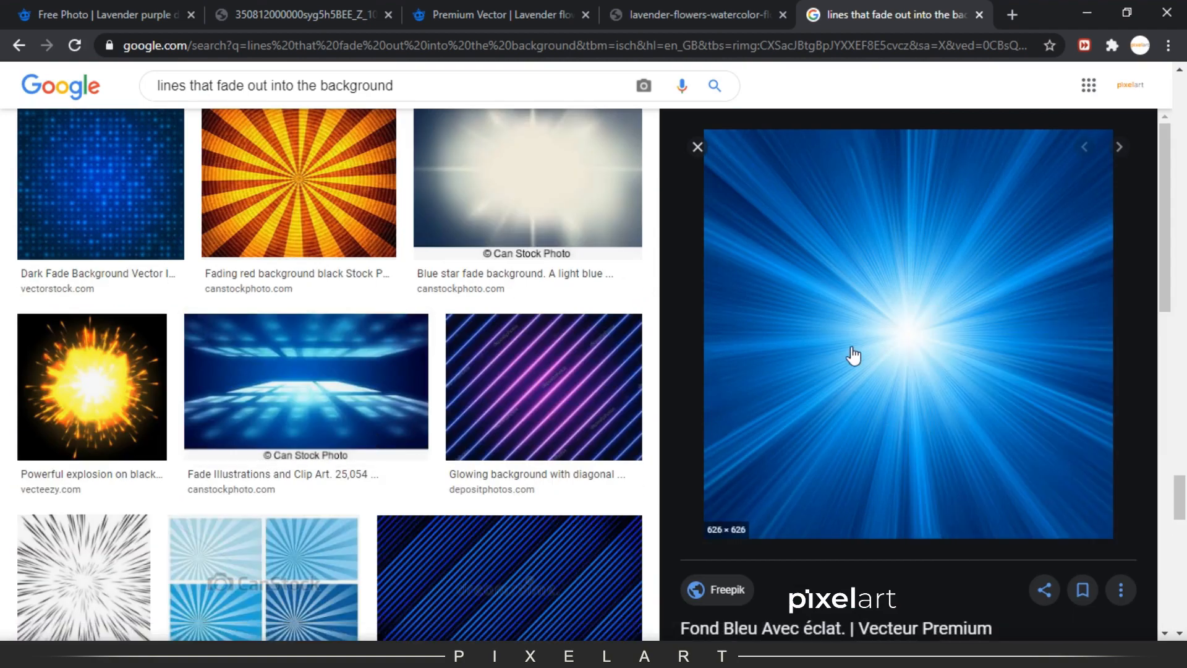
Switch to Photoshop, paste the burst above the clothesline photo layer, and resize and centre it behind the Bleach text.
key("alt+Tab")
left_click(1063, 572)
key("ctrl+v")
key("ctrl+t")
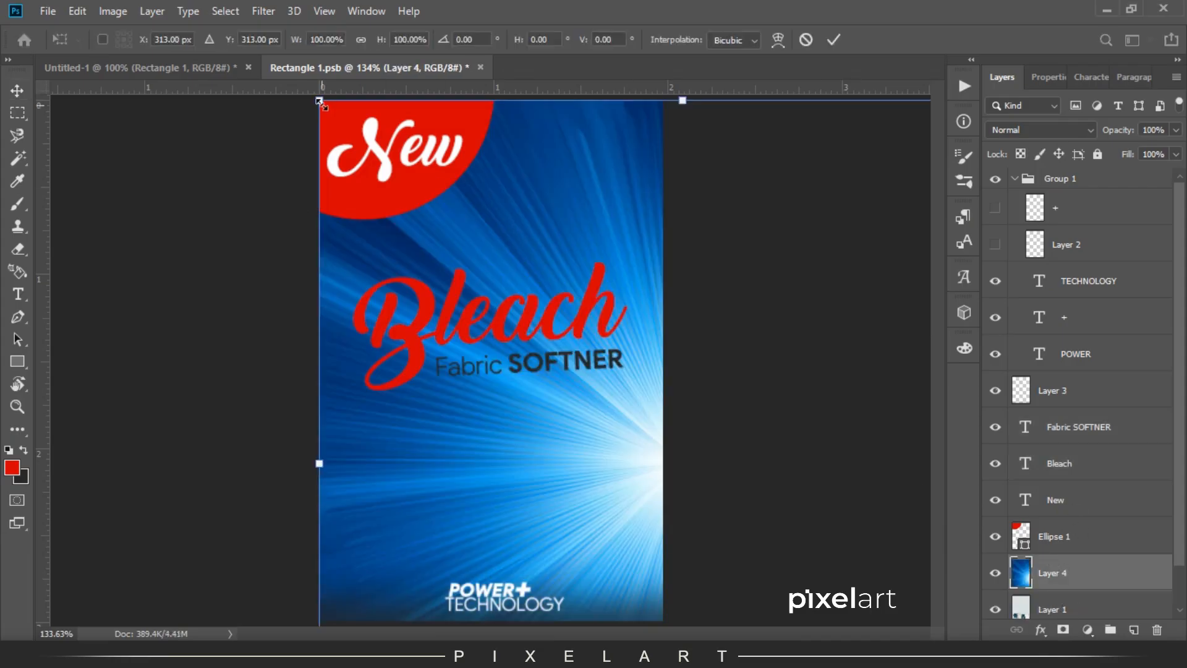
left_click_drag(320, 102, 501, 281)
left_click_drag(681, 410, 491, 250)
left_click_drag(677, 122, 1098, 7)
key("Return")
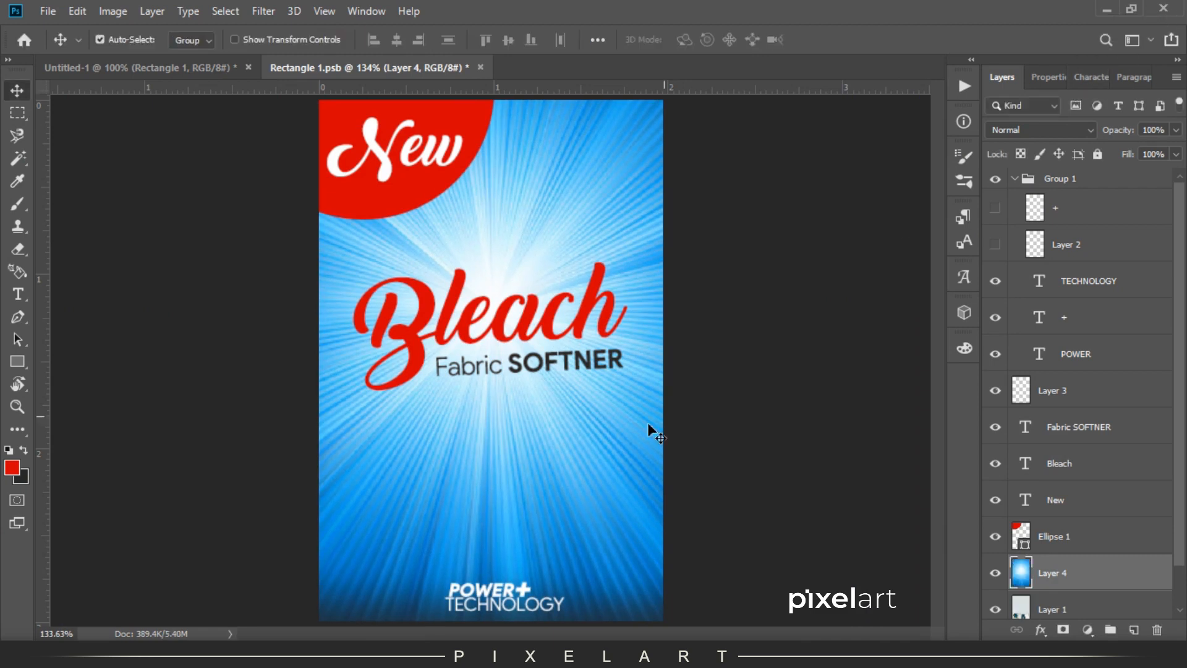
Erase the burst over the clothesline and grass with a large soft eraser and set the layer's opacity to 85%.
left_click_drag(1118, 130, 1086, 130)
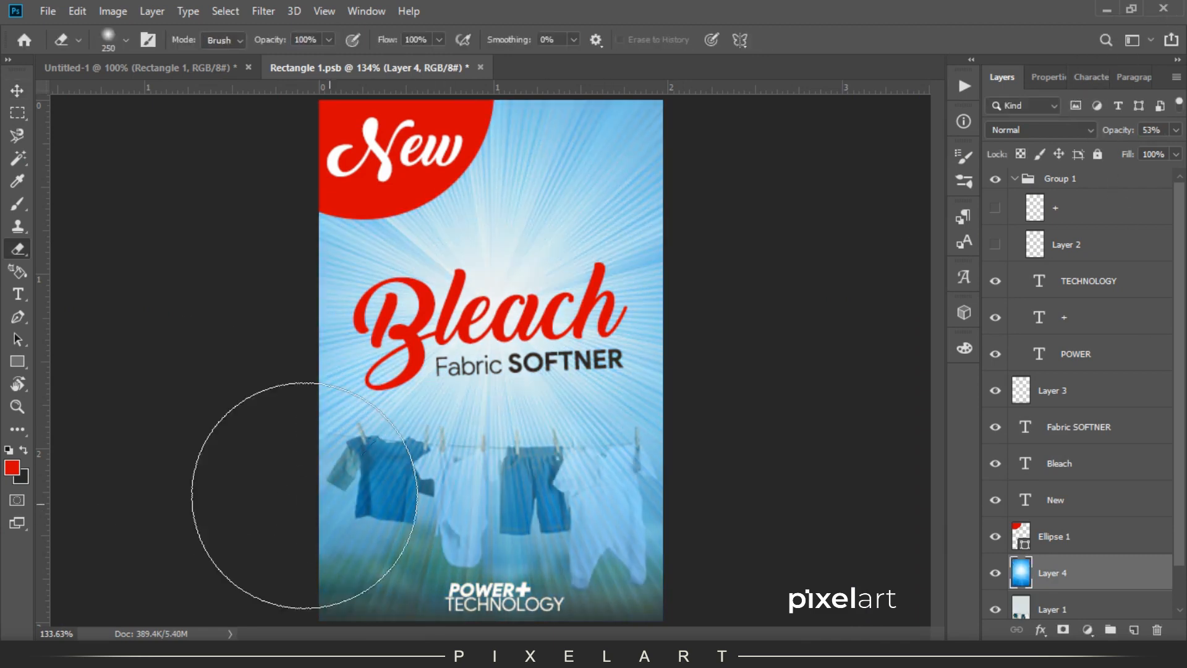
left_click(304, 495)
right_click(397, 325)
double_click(506, 509)
key("]")
left_click_drag(328, 551, 562, 646)
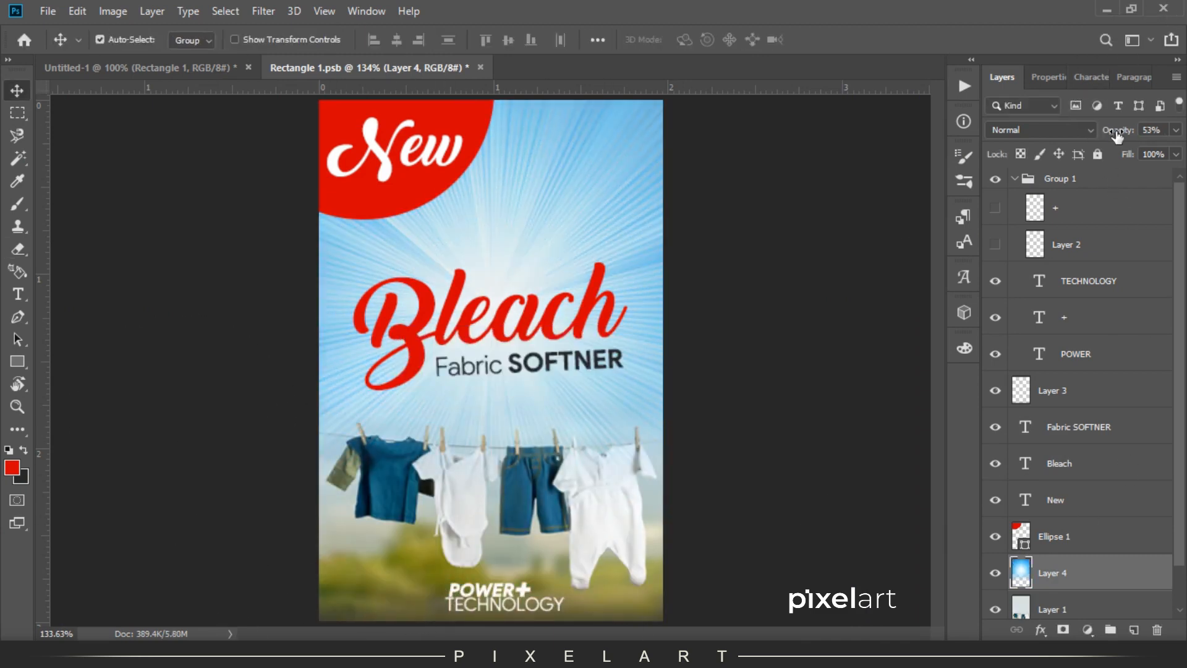
left_click_drag(1118, 135, 1144, 131)
Try tinting the burst by filling its selection with red on a new layer set to the Color blend mode.
left_click(17, 112)
left_click(1022, 577, "ctrl")
key("ctrl+shift+n")
key("Return")
key("x")
key("ctrl+BackSpace")
left_click(1042, 130)
left_click(1052, 537)
key("ctrl+d")
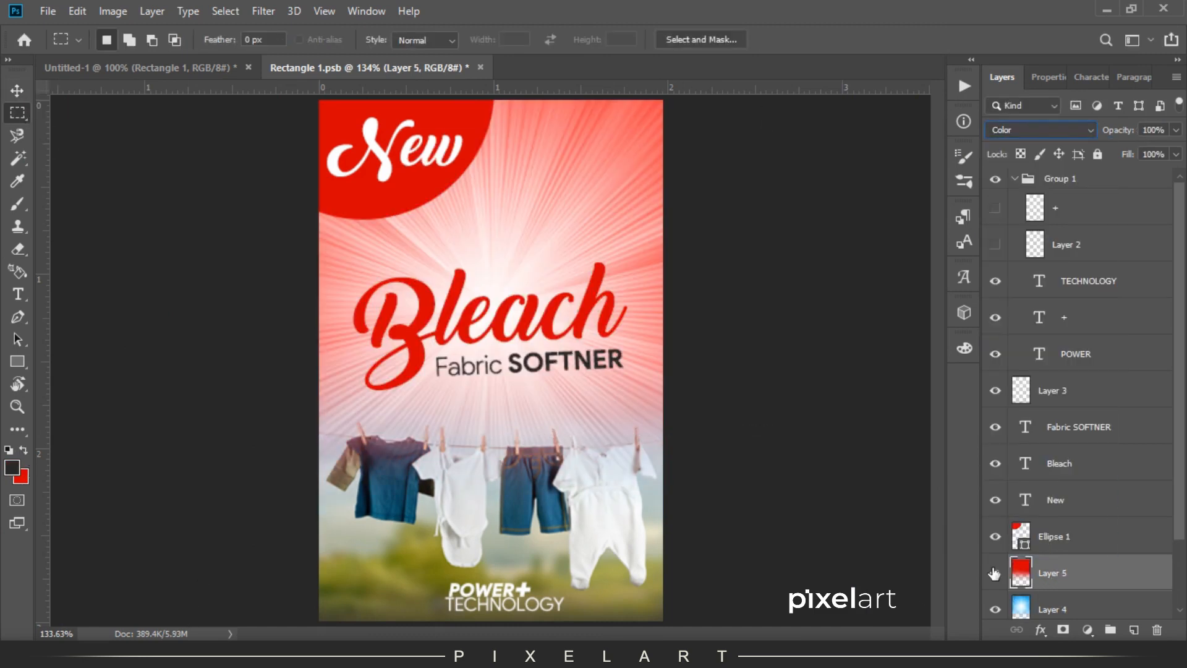
Set the burst layer's blend mode to Darker Color and its opacity to 51%.
left_click(1042, 130)
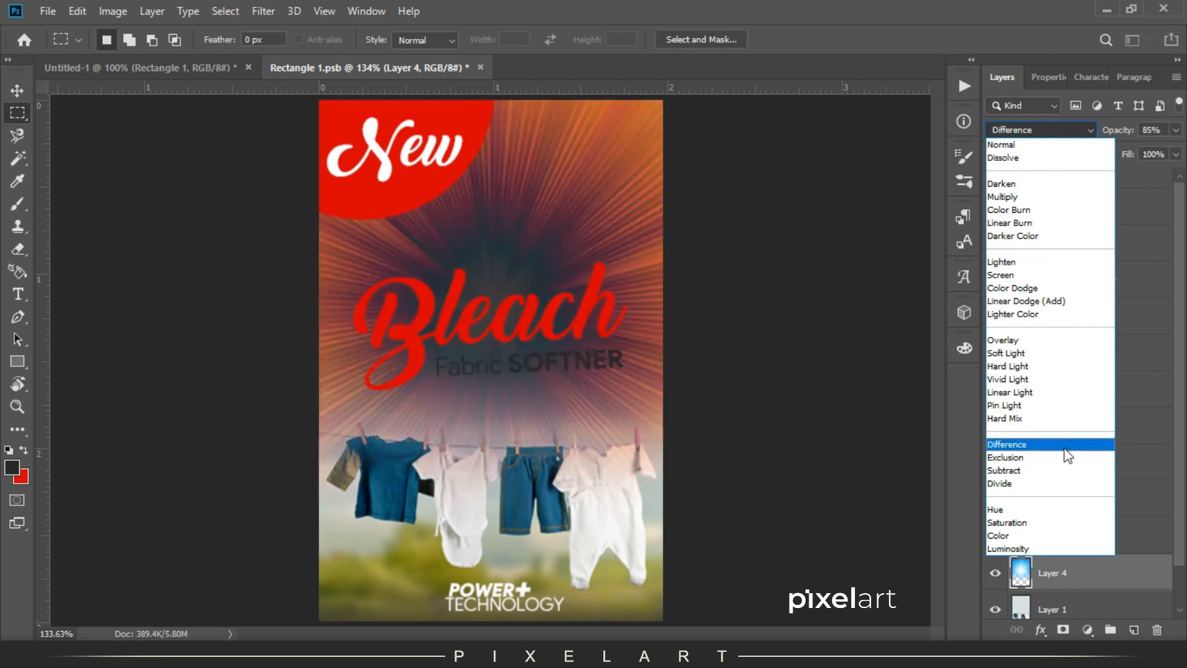
left_click(1013, 236)
key("5")
key("1")
left_click(17, 91)
key("ctrl+plus")
key("ctrl+minus")
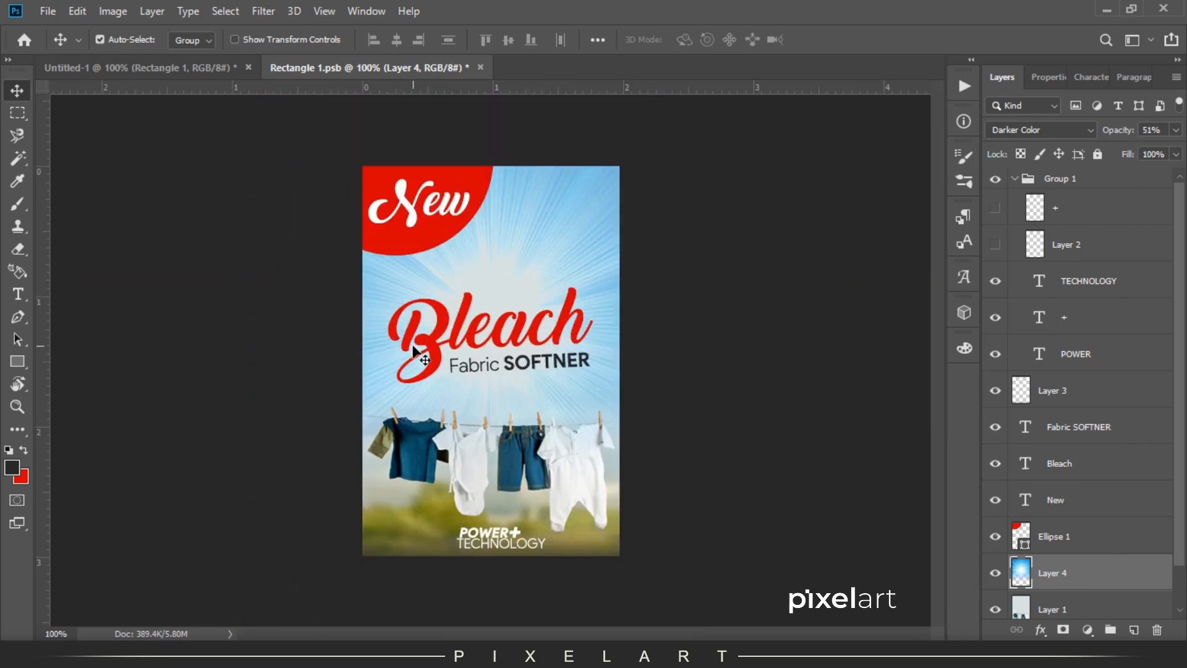
Save the label and place the Pixel-Logo file from the file explorer into it.
left_click(48, 11)
left_click(98, 174)
mouse_move(673, 654)
left_click(674, 581)
left_click(296, 248)
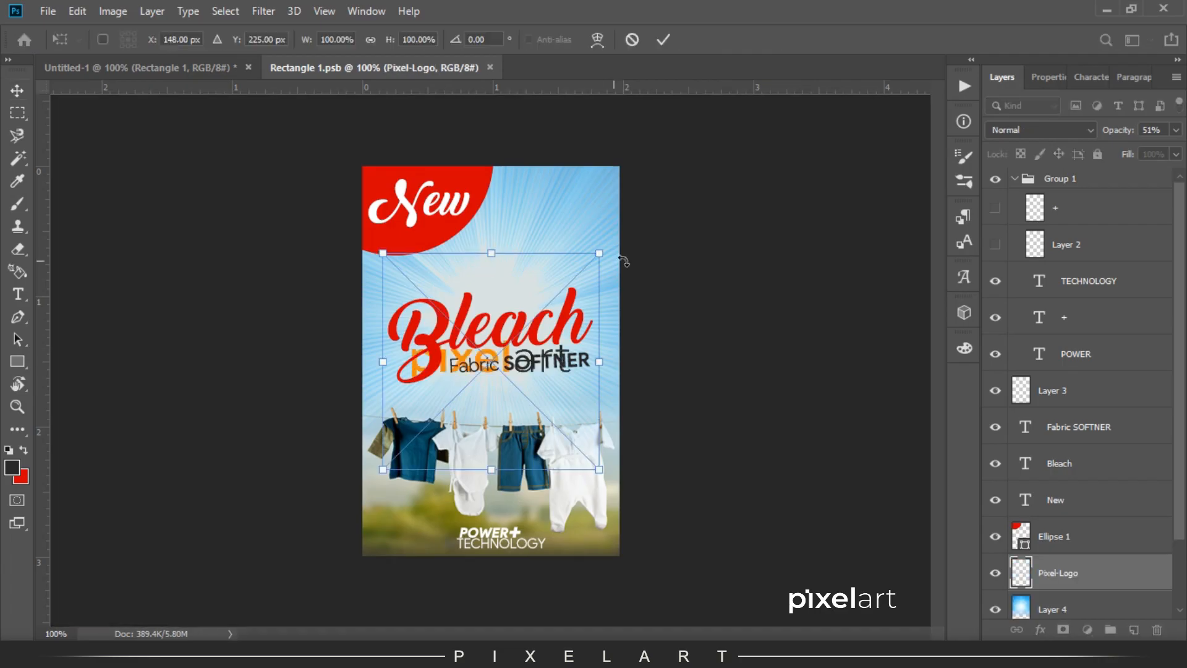
Scale the pixelart logo down to about 54%, position it just above the Bleach text and save the label.
left_click_drag(610, 259, 588, 235)
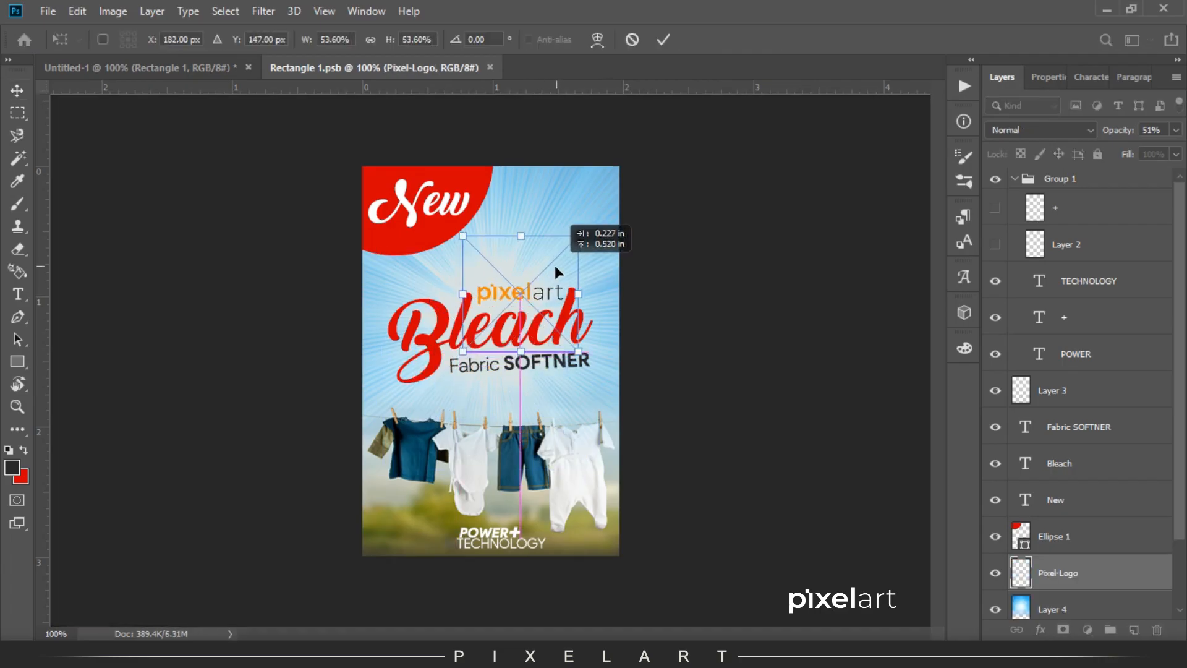
key("ctrl+plus")
key("ctrl+plus")
left_click_drag(742, 177, 751, 165)
key("Return")
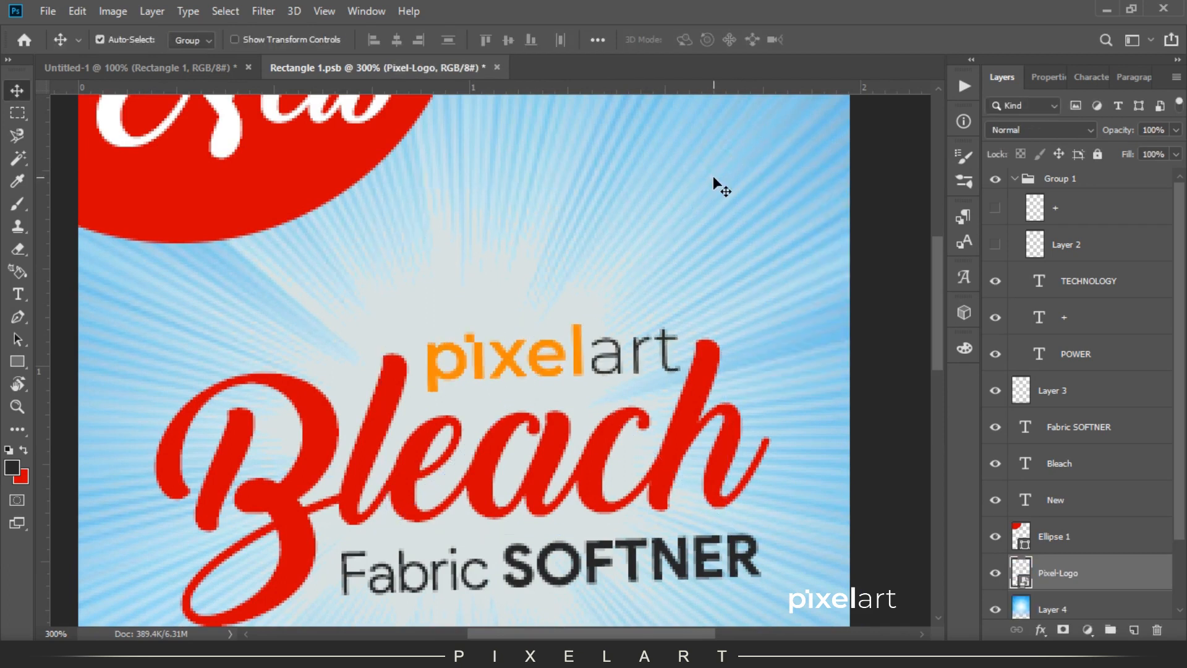
key("ctrl+minus")
key("ctrl+minus")
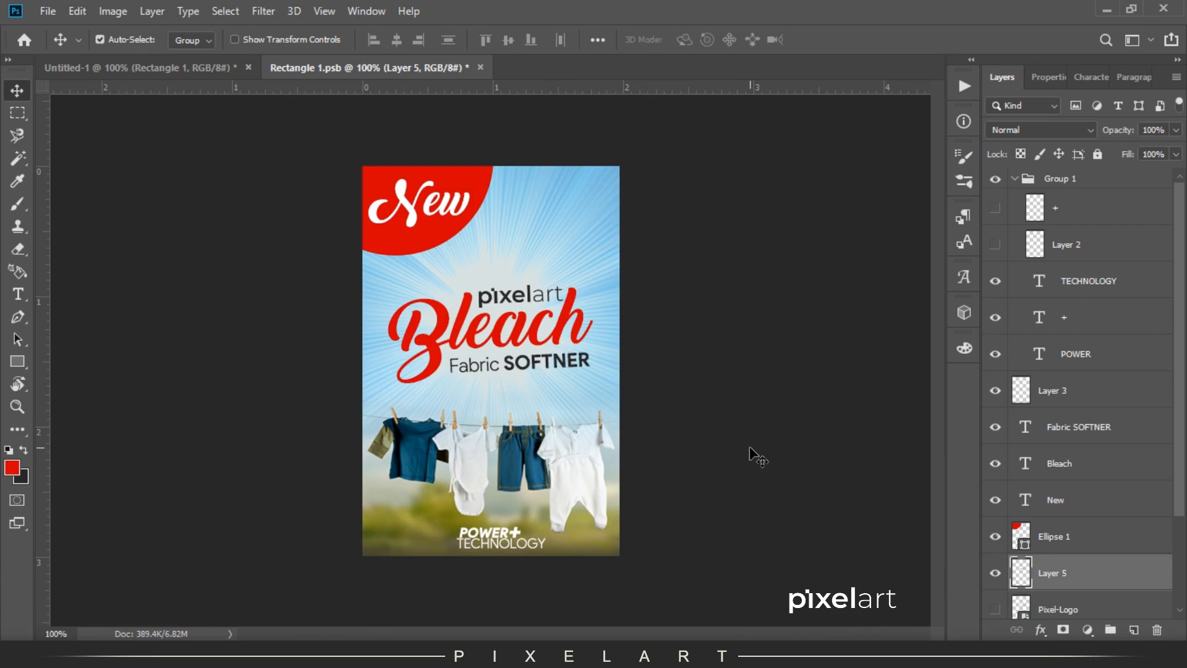
left_click(47, 11)
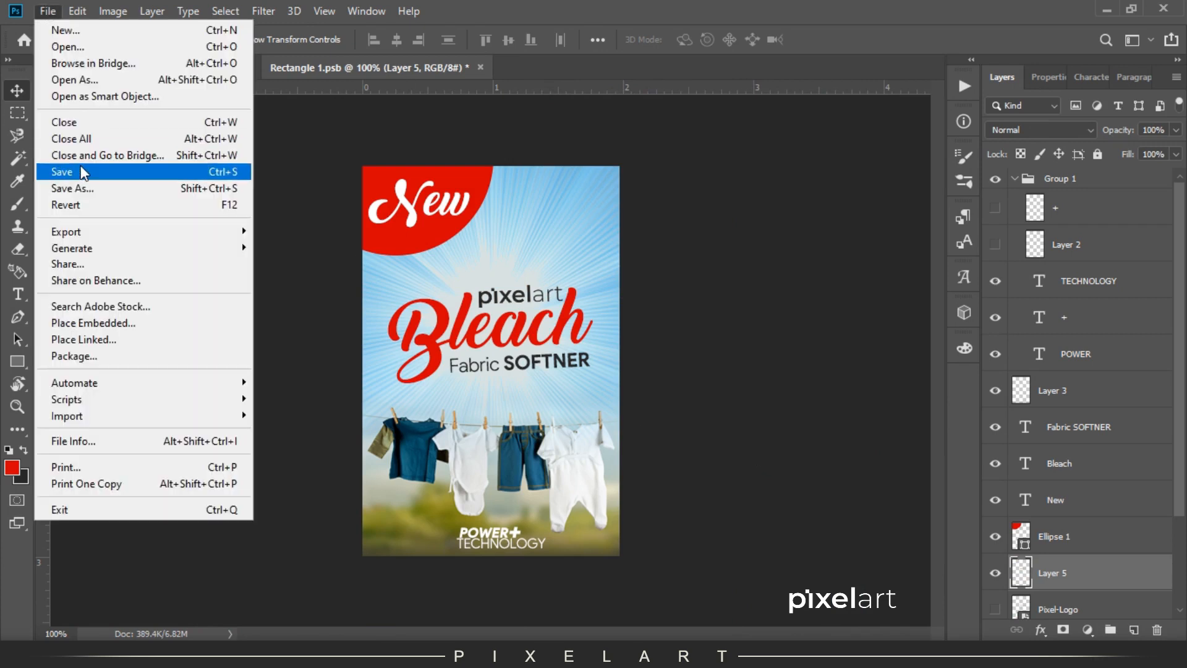
left_click(83, 171)
Show the original Pixel-Logo layer, try transforming it and hide it again.
left_click(995, 610)
left_click(1055, 611)
key("ctrl+t")
left_click_drag(570, 234, 611, 352)
left_click_drag(659, 395, 599, 343)
left_click_drag(552, 312, 547, 312)
key("Return")
right_click(547, 314)
left_click(995, 601)
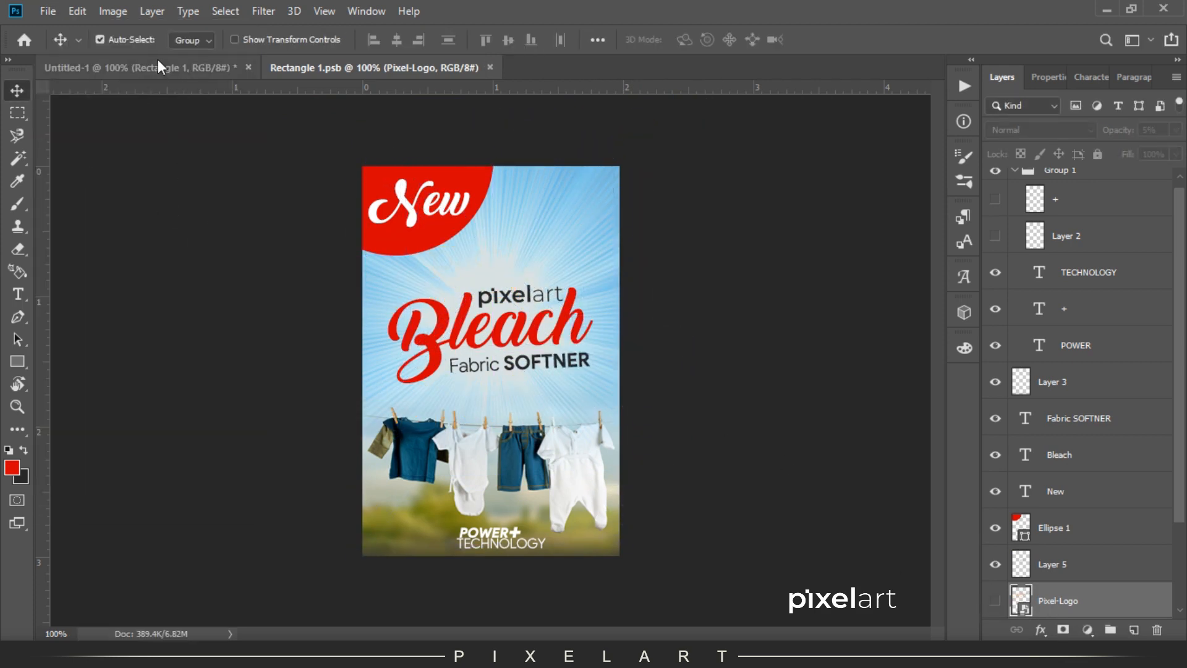
Switch to the bottle mockup and try to transform the label smart object and its mask.
left_click(157, 61)
key("ctrl+t")
left_click(628, 280)
left_click_drag(689, 214, 644, 298)
key("ctrl+t")
left_click(611, 281)
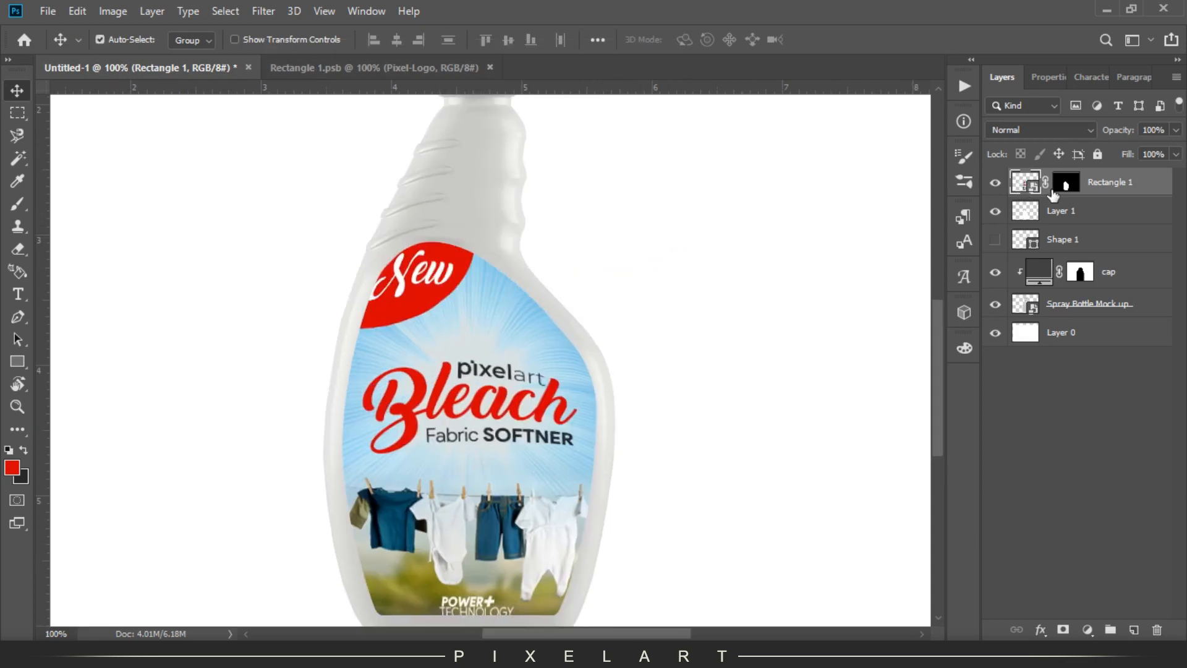
left_click(1065, 183)
key("ctrl+t")
left_click(625, 279)
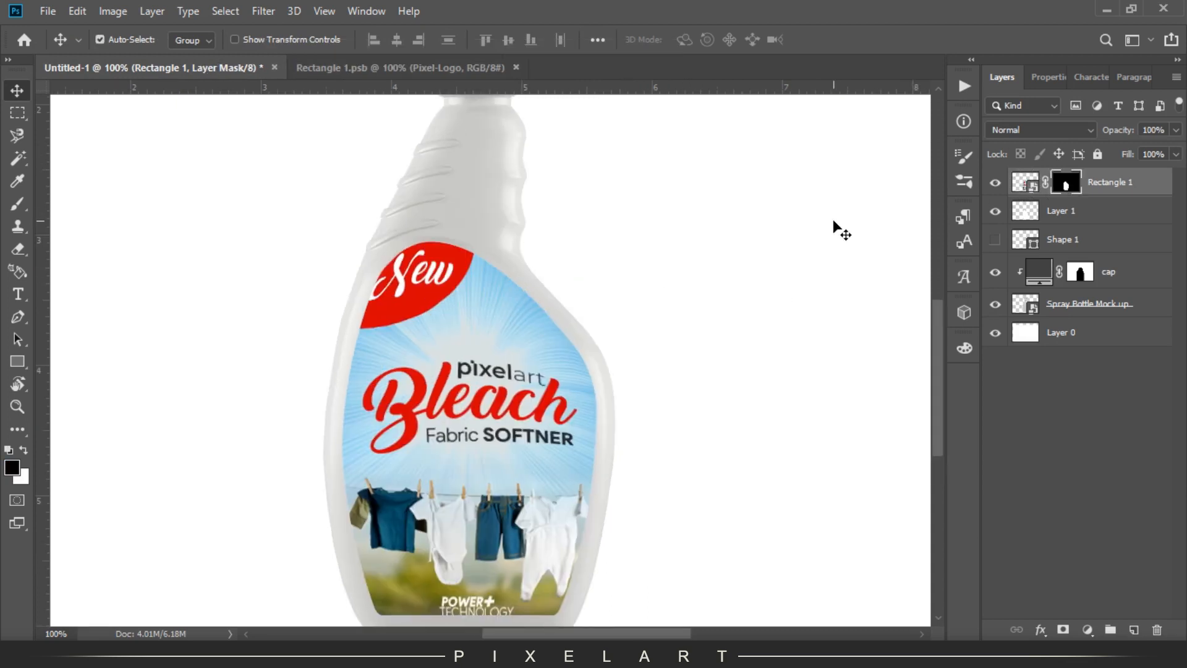
In the label file, select all layers and scale them down together to about 92%.
left_click(389, 73)
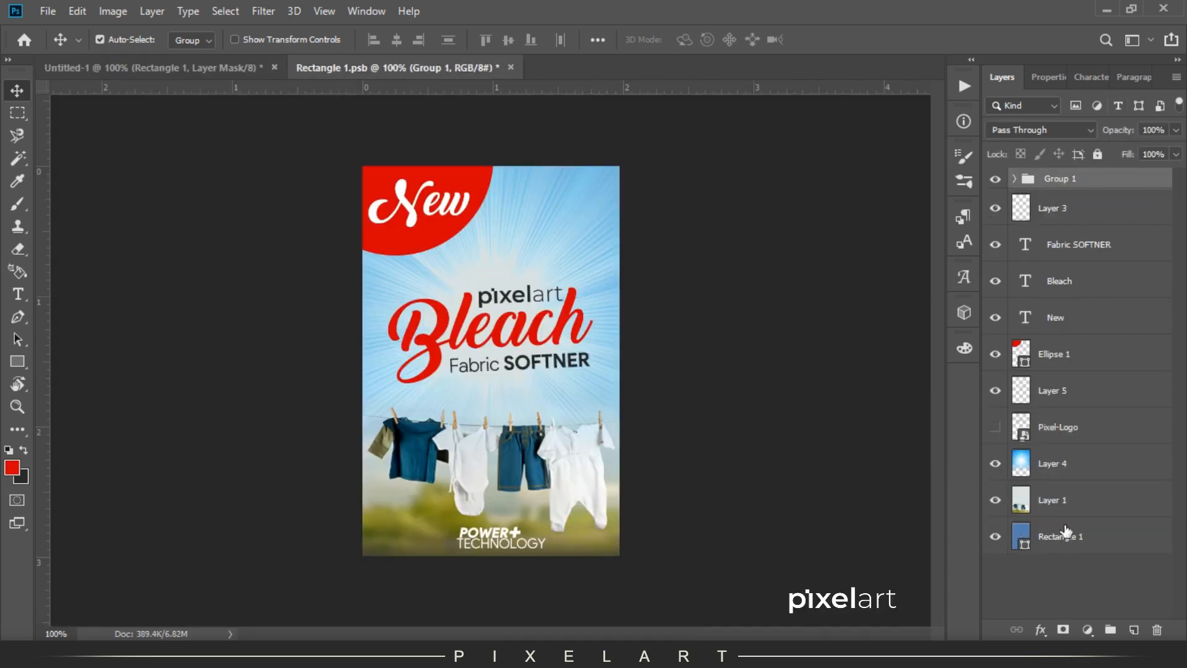
key("ctrl+alt+a")
key("ctrl+t")
key("ctrl+minus")
left_click_drag(731, 576, 703, 567)
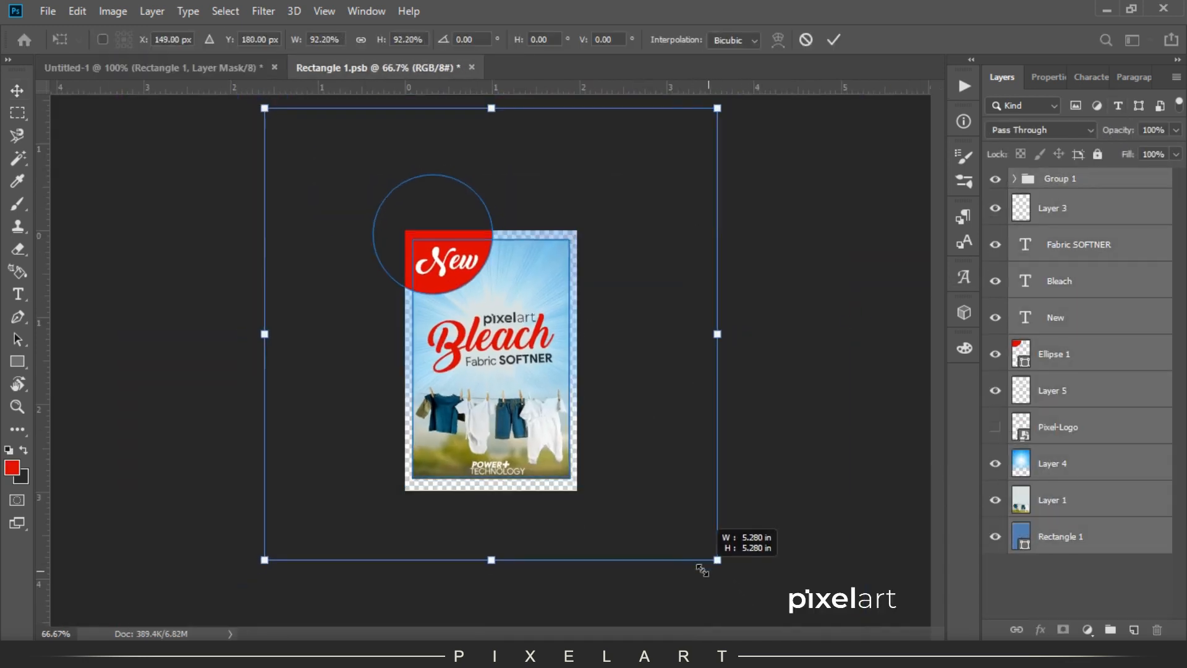
key("Return")
Save the label and inspect the updated artwork on the bottle mockup.
left_click(48, 11)
left_click(105, 172)
left_click(159, 71)
key("ctrl+minus")
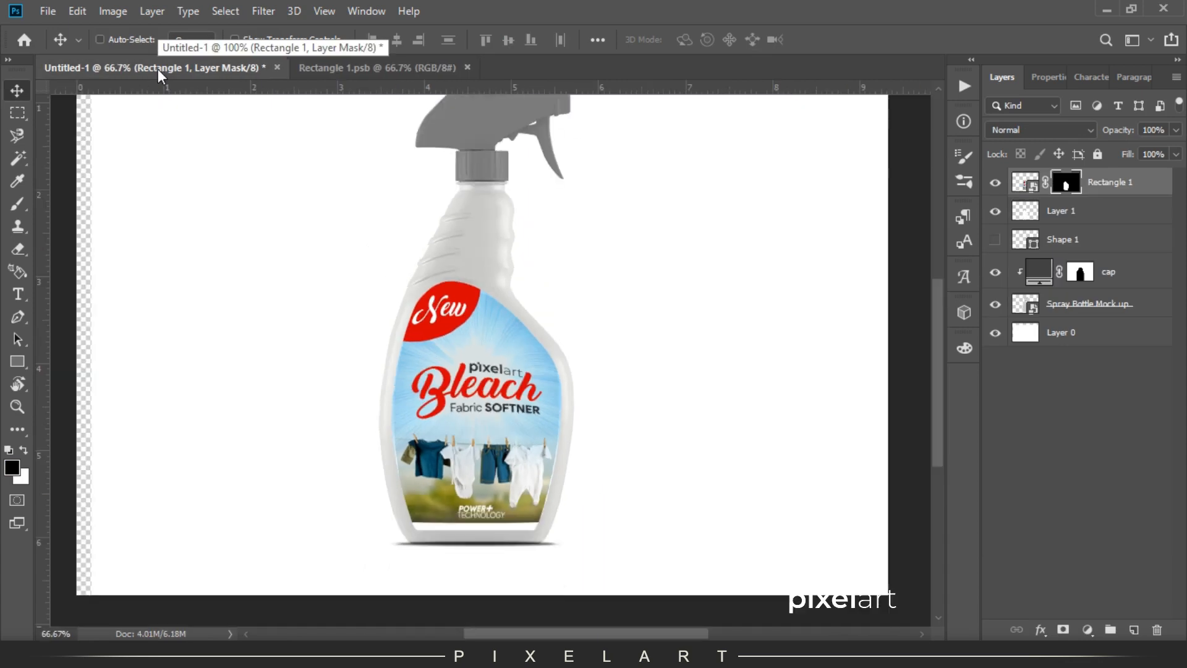
key("ctrl+plus")
key("ctrl+plus")
Select the red ellipse and New text layers in the label file and compare the badge with the bottle mockup.
left_click(375, 67)
left_click(1076, 355)
left_click(1055, 318, "shift")
key("ctrl+plus")
left_click(167, 67)
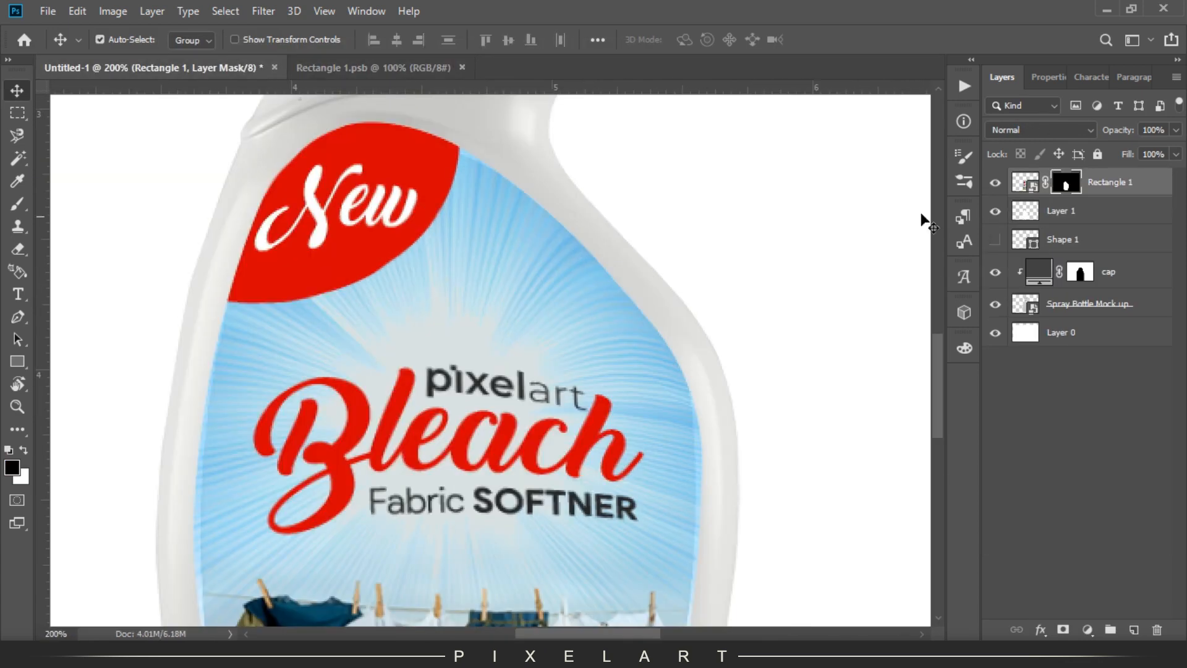
Reopen the label smart object and skew the pixelart logo, Bleach and Fabric SOFTNER together so they slope upward.
double_click(1031, 187)
left_click(436, 68)
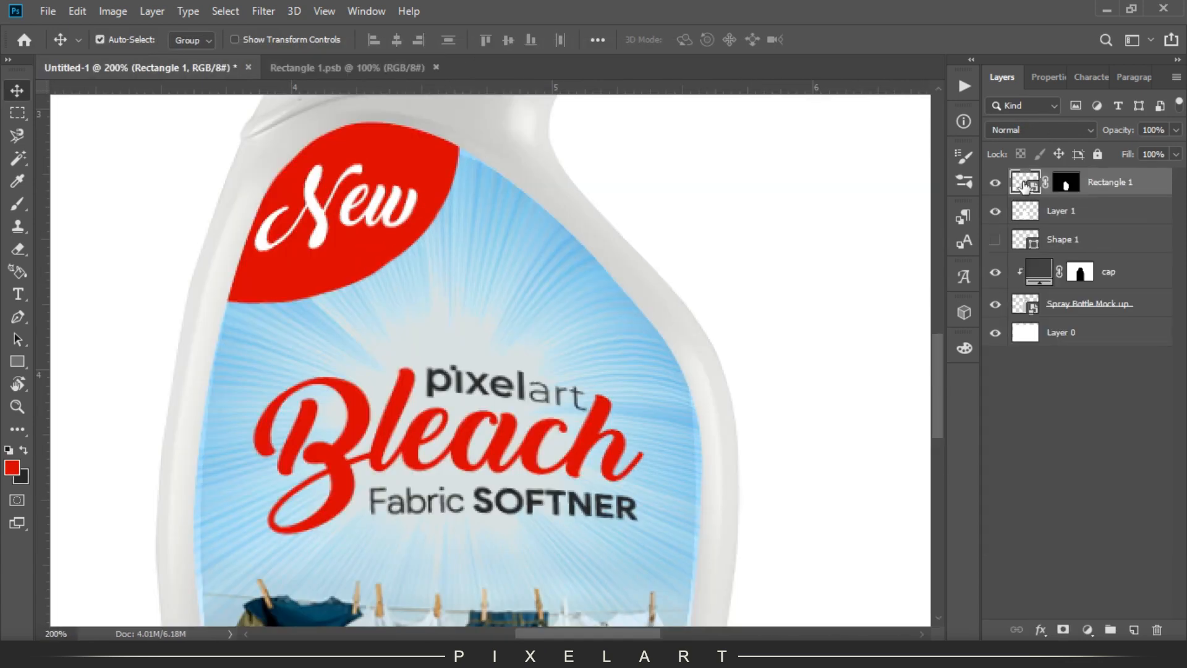
double_click(1025, 186)
left_click(1085, 274, "ctrl")
left_click(167, 67)
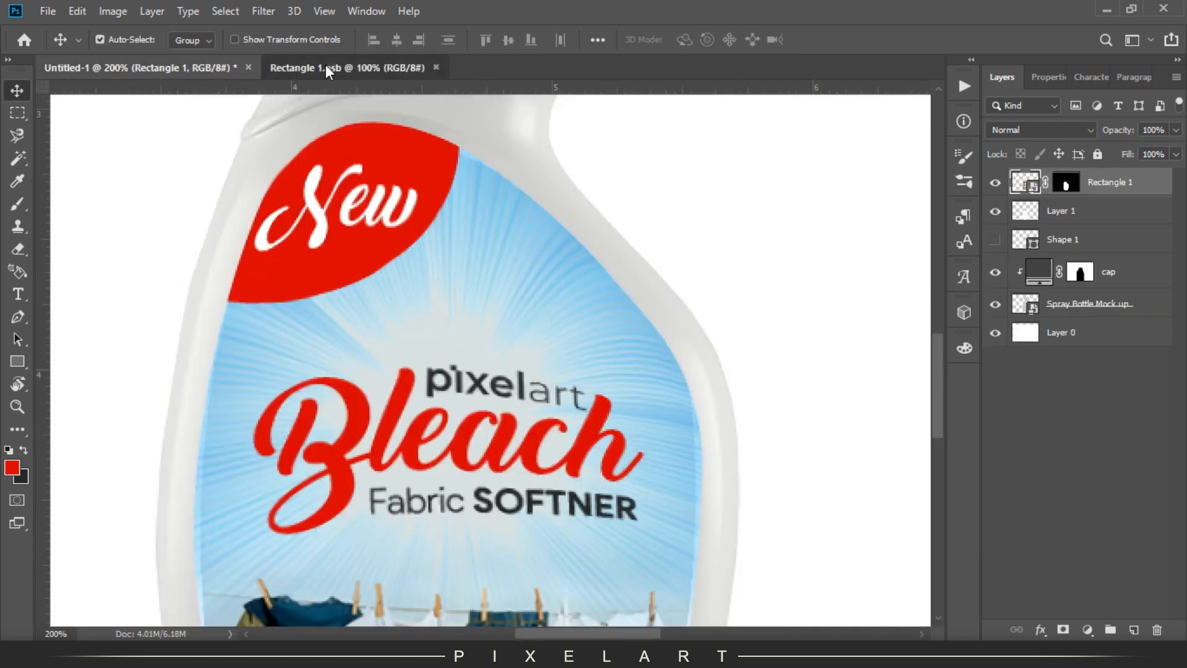
left_click(325, 65)
key("ctrl+t")
left_click_drag(586, 337, 584, 320)
key("Return")
left_click(185, 67)
left_click(368, 71)
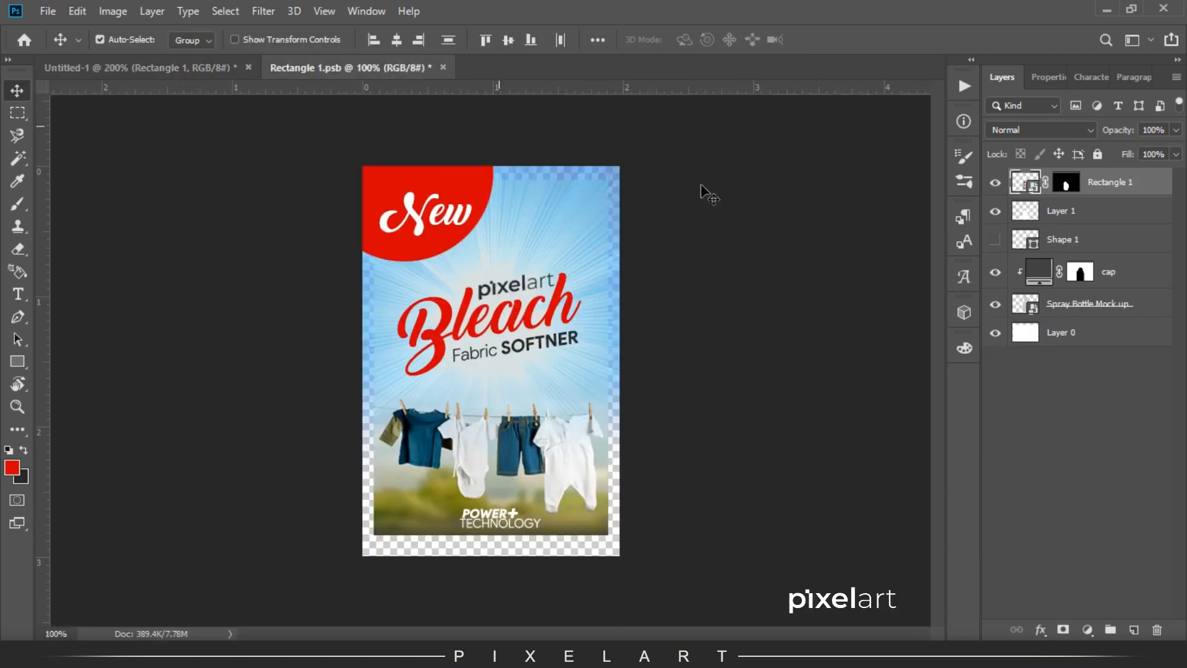
Skew the New text upward inside the red badge and save the label to update the bottle mockup.
left_click(1081, 328)
left_click(185, 68)
left_click(360, 66)
key("ctrl+t")
left_click_drag(473, 222, 484, 223)
mouse_move(463, 222)
left_mouse_down()
mouse_move(457, 204)
mouse_move(481, 207)
left_mouse_up()
key("Return")
left_click(47, 11)
left_click(133, 172)
left_click(147, 69)
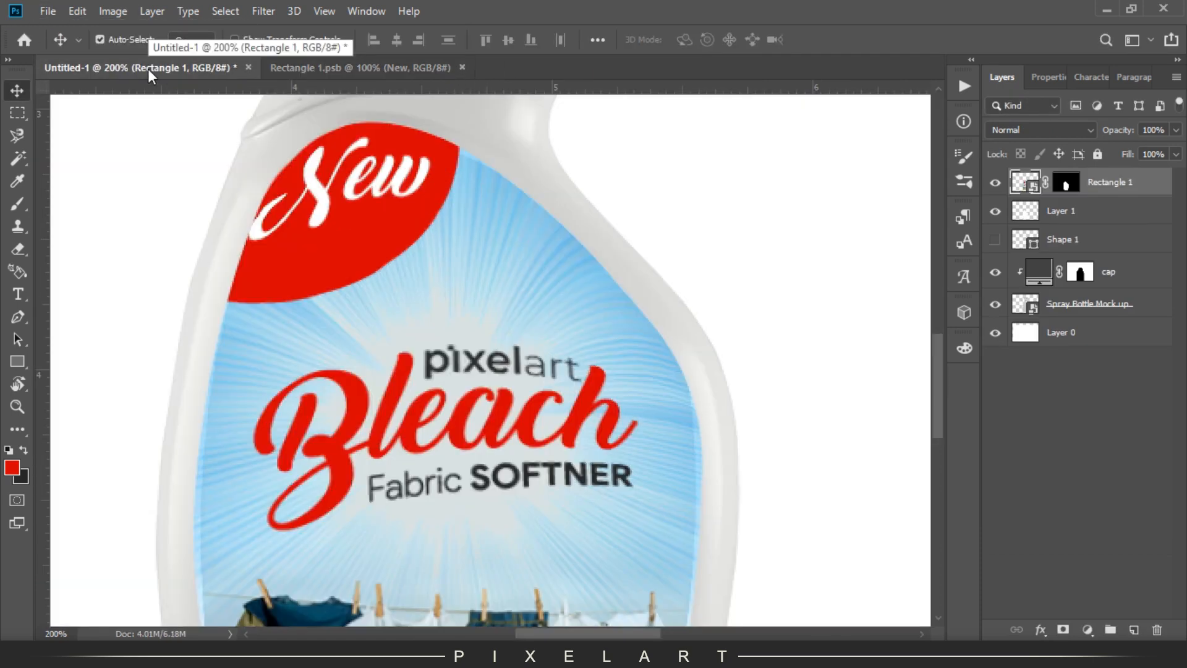
Make the New text slightly smaller and nudge it down inside the red badge, comparing it with the bottle mockup.
left_click(360, 67)
key("ctrl+t")
key("Return")
key("Down")
key("Down")
key("Down")
key("Down")
key("Down")
key("Down")
key("Down")
key("Down")
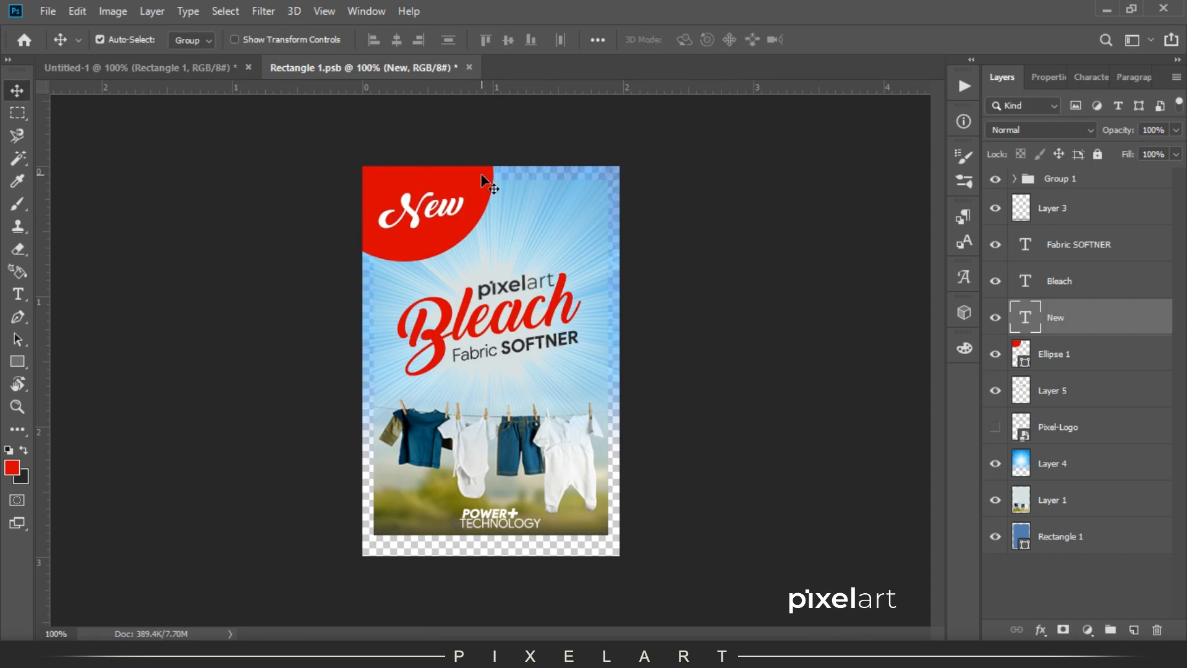
left_click(229, 67)
left_click(377, 70)
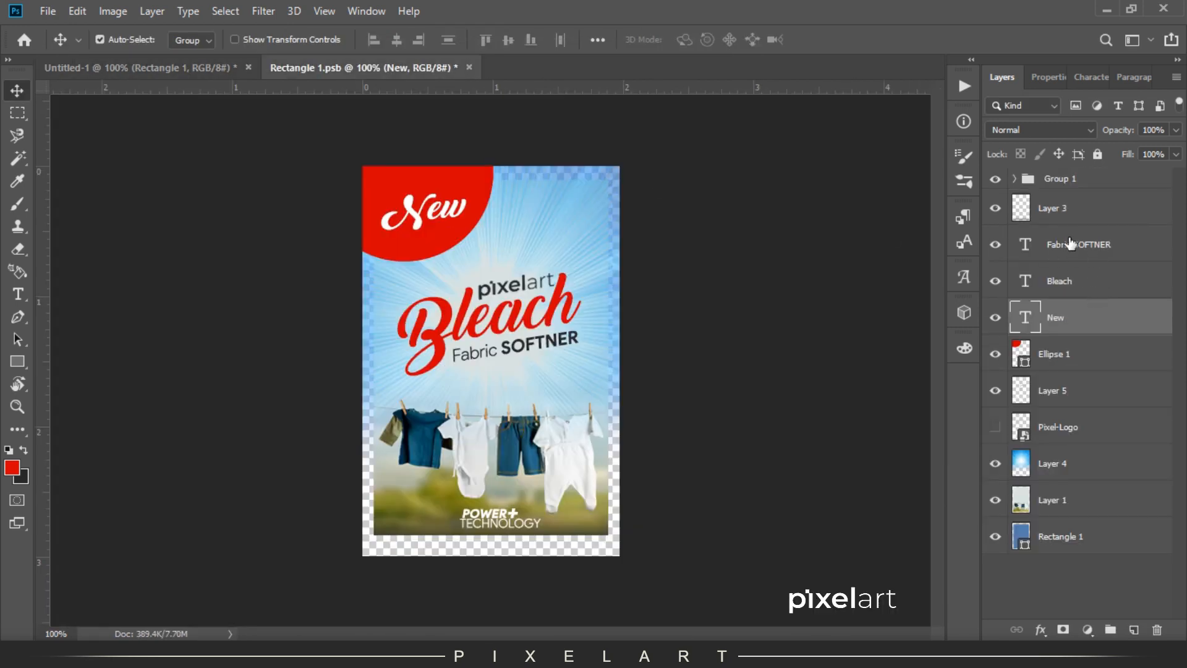
Skew the pixelart logo and the Bleach text to a steeper upward slope.
left_click(1065, 403)
key("ctrl+t")
key("Return")
left_click_drag(555, 266, 586, 258)
left_click(1060, 285)
key("ctrl+t")
key("Return")
Skew the Fabric SOFTNER text to match the Bleach slope and save the label to update the bottle mockup.
left_click(1085, 254)
key("ctrl+t")
left_click_drag(584, 328, 584, 316)
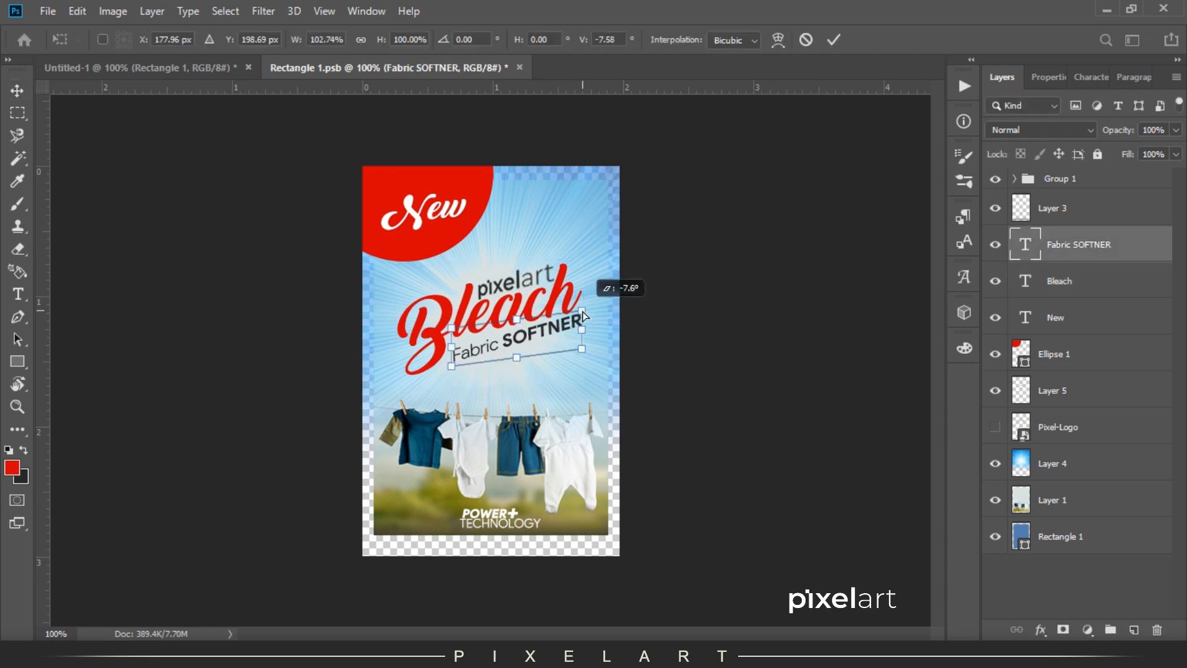
key("Return")
left_click(48, 11)
left_click(68, 175)
left_click(142, 68)
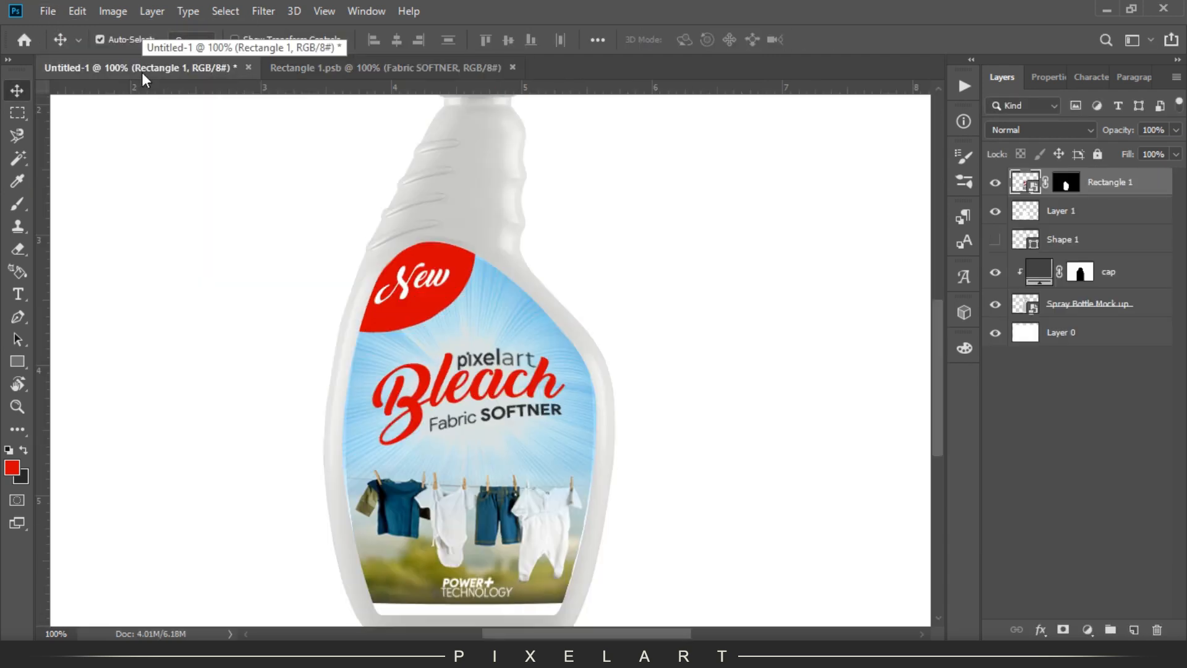
In the label file, enlarge the clothesline photo layer to cover the whole label canvas.
left_click(353, 66)
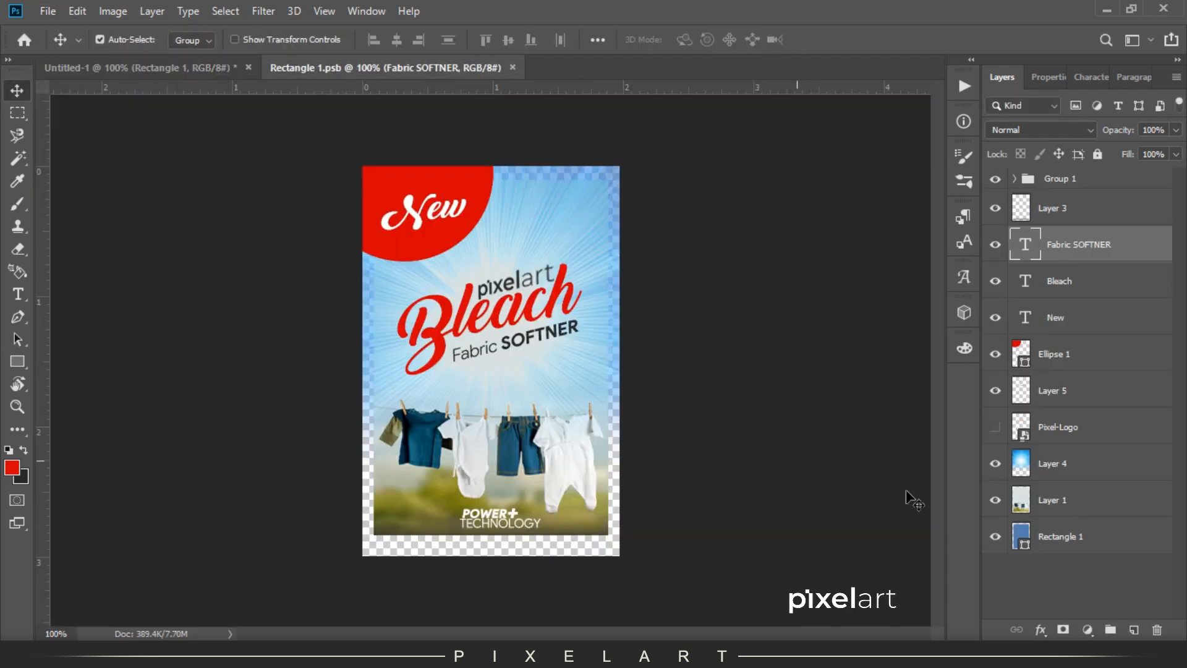
left_click(1069, 505)
key("ctrl+t")
left_click_drag(608, 535, 621, 555)
key("Return")
Enlarge the dark gradient on Layer 5 so it spans the label's full width and reaches its bottom edge.
left_click(1060, 396)
key("ctrl+t")
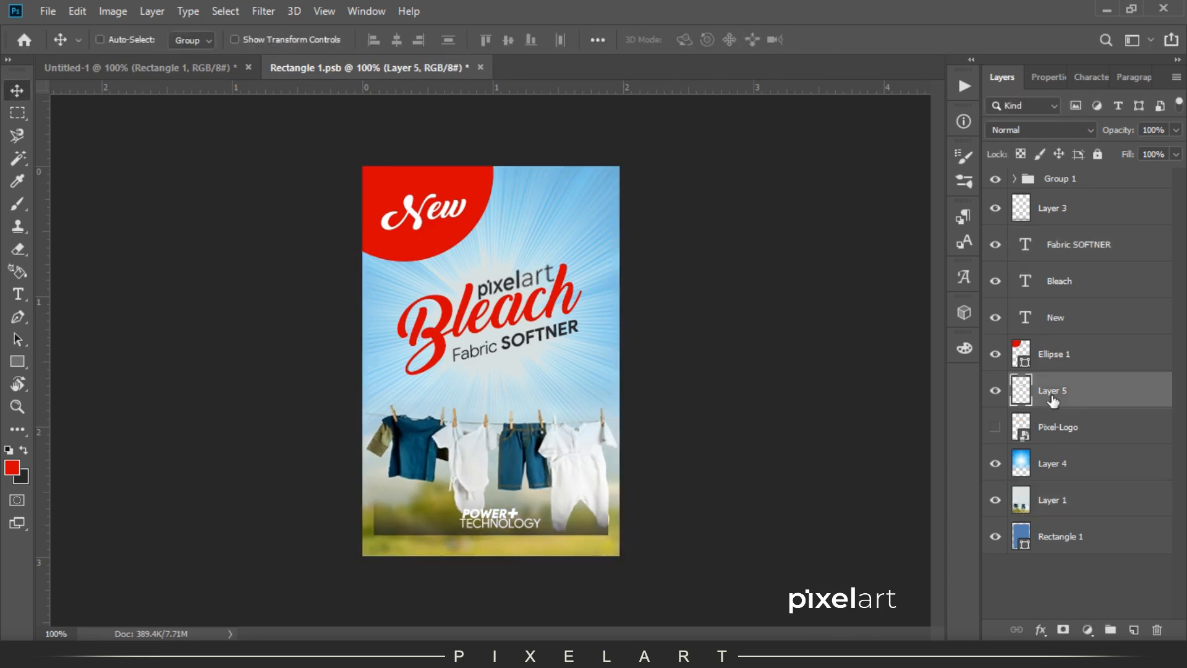
key("Return")
Lower the POWER+ TECHNOLOGY text slightly on the label and save the label to update the bottle mockup.
left_click(1094, 213)
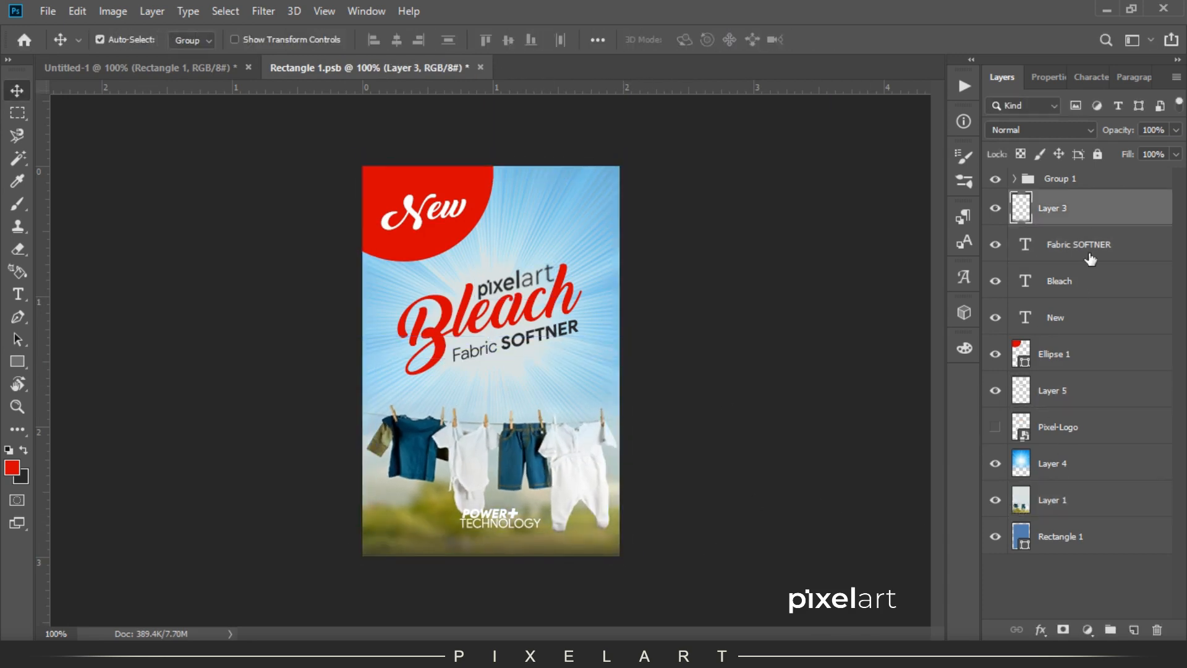
left_click(1066, 181)
key("ctrl+s")
left_click(105, 64)
Reshape the red ellipse behind the New text in the label file and save to check it on the bottle.
left_click(324, 66)
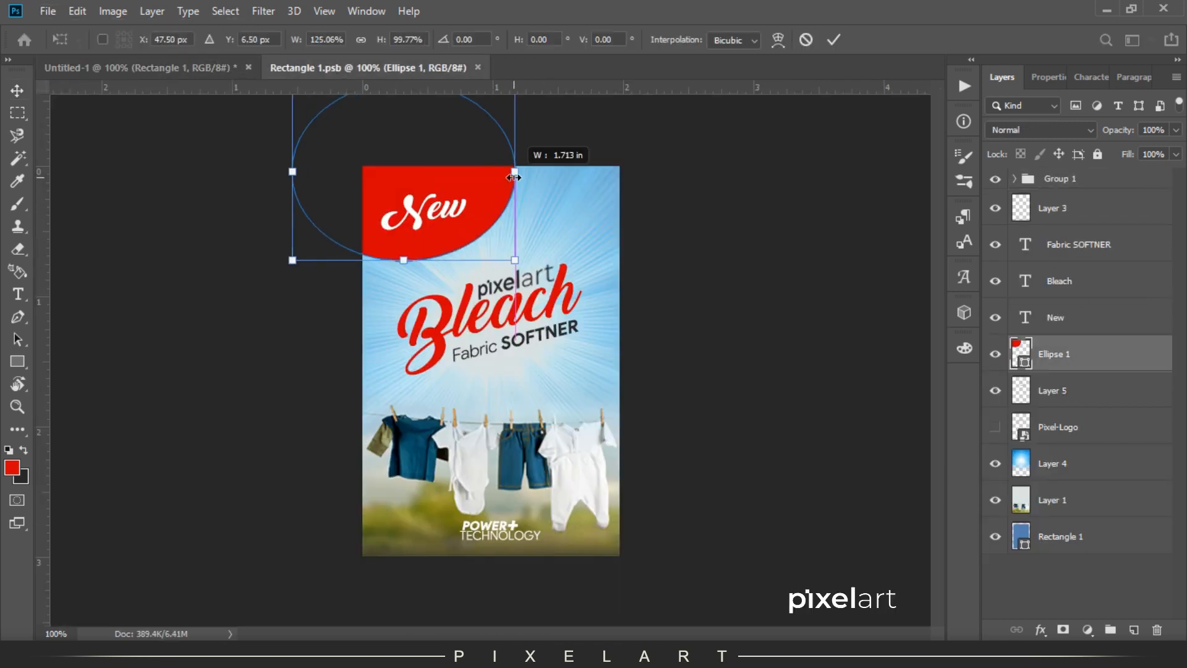
left_click_drag(522, 146, 477, 138)
left_click(48, 11)
left_click(25, 170)
left_click(139, 69)
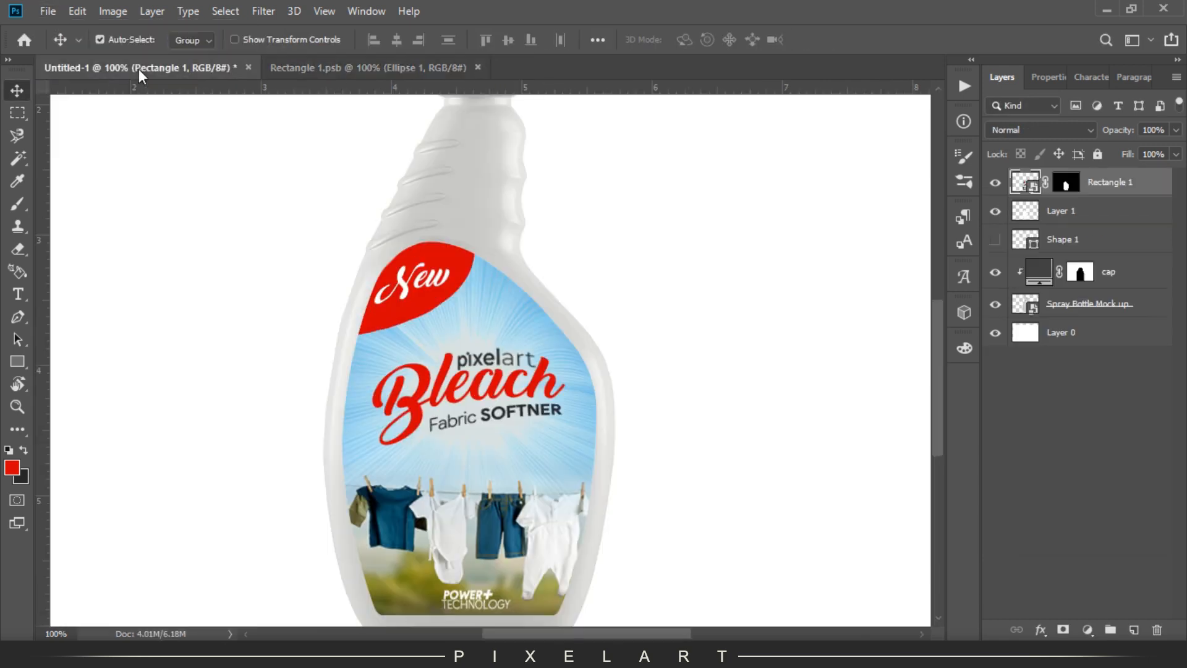
Distort the red New badge by pulling its lower-left corner inward, and save the label to update the bottle mockup.
left_click(368, 67)
key("ctrl+t")
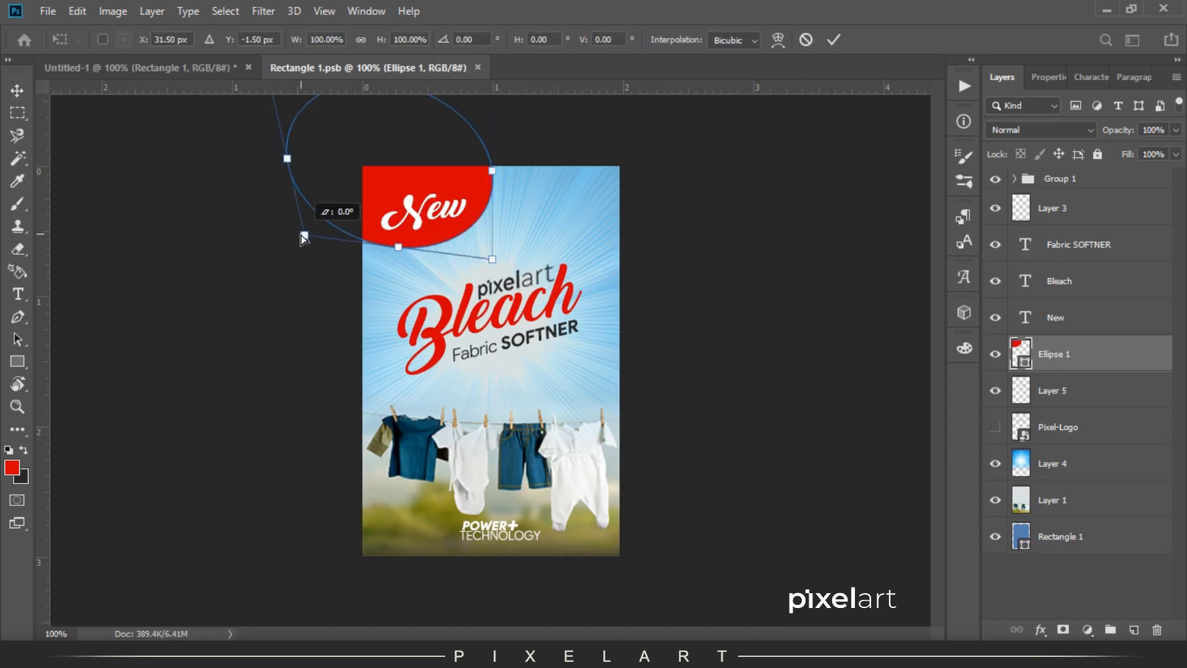
key("Return")
left_click(48, 11)
left_click(99, 173)
left_click(152, 66)
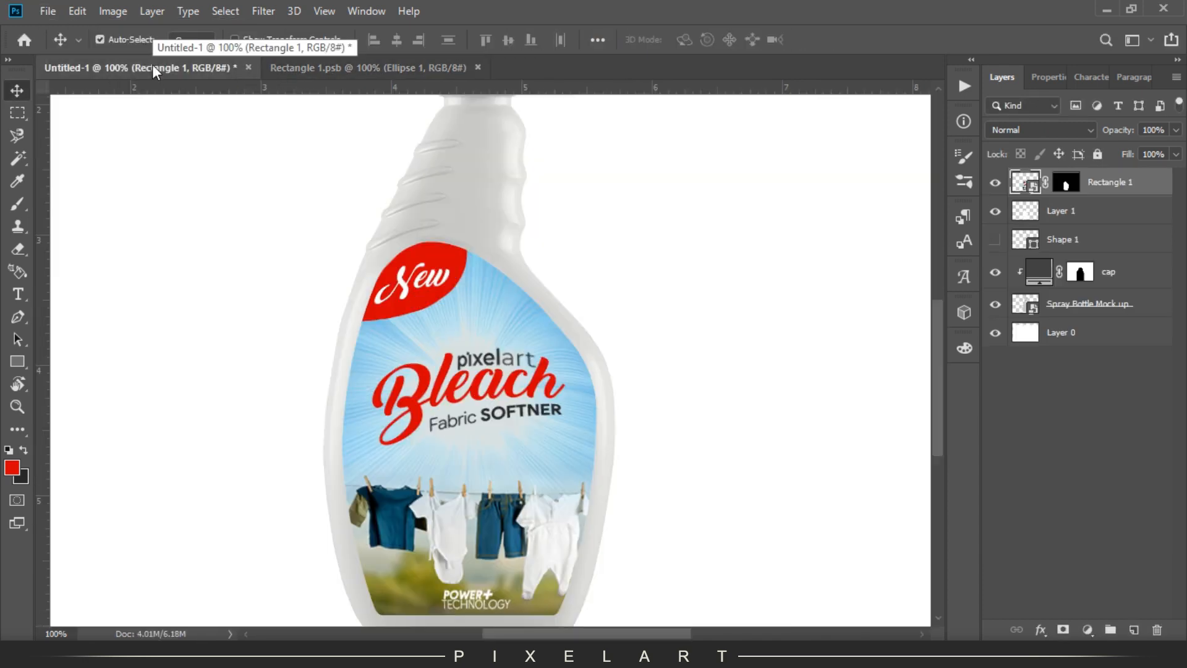
Recolor the cap fill to the label's red and set its blend mode to Color Burn at 100% opacity.
key("ctrl+minus")
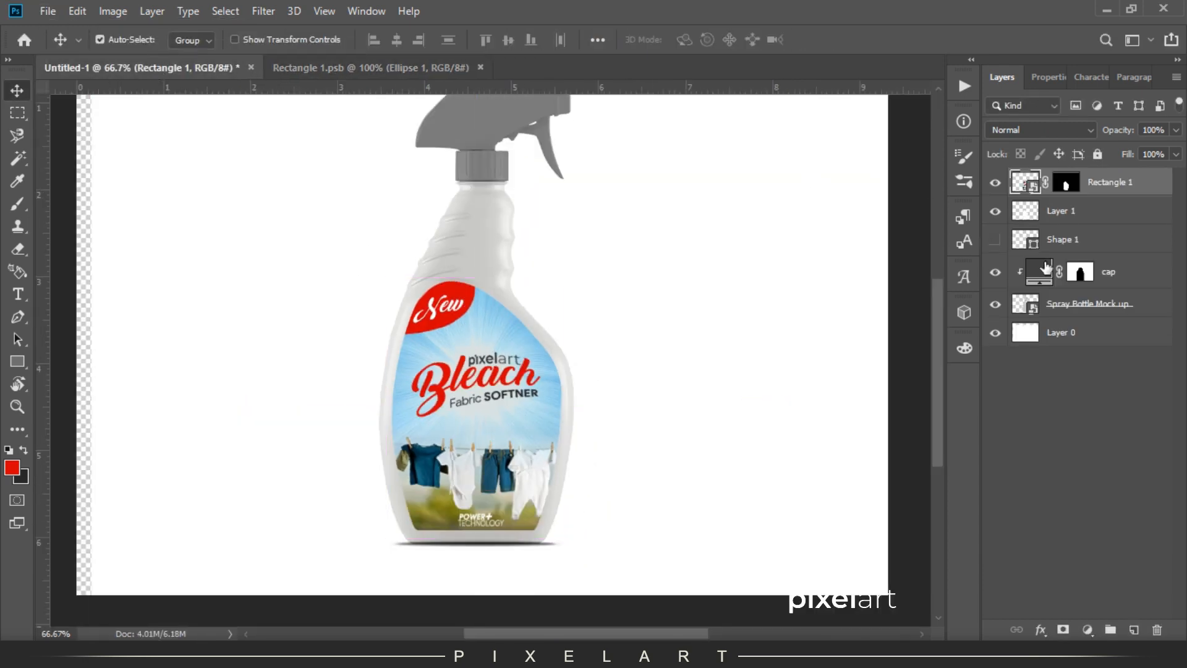
double_click(1042, 269)
key("ctrl+v")
left_click(1092, 329)
key("0")
left_click(1045, 130)
left_click(1033, 210)
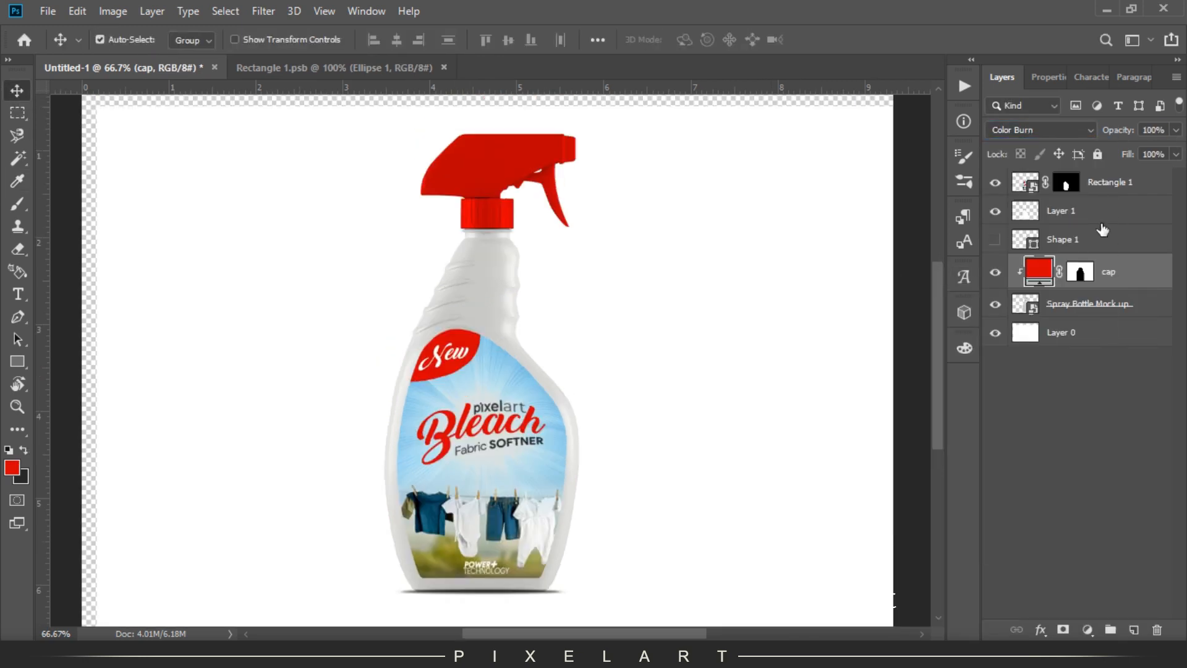
Set the blend mode of the label layer Rectangle 1 to Multiply.
left_click(1144, 182)
left_click(1045, 130)
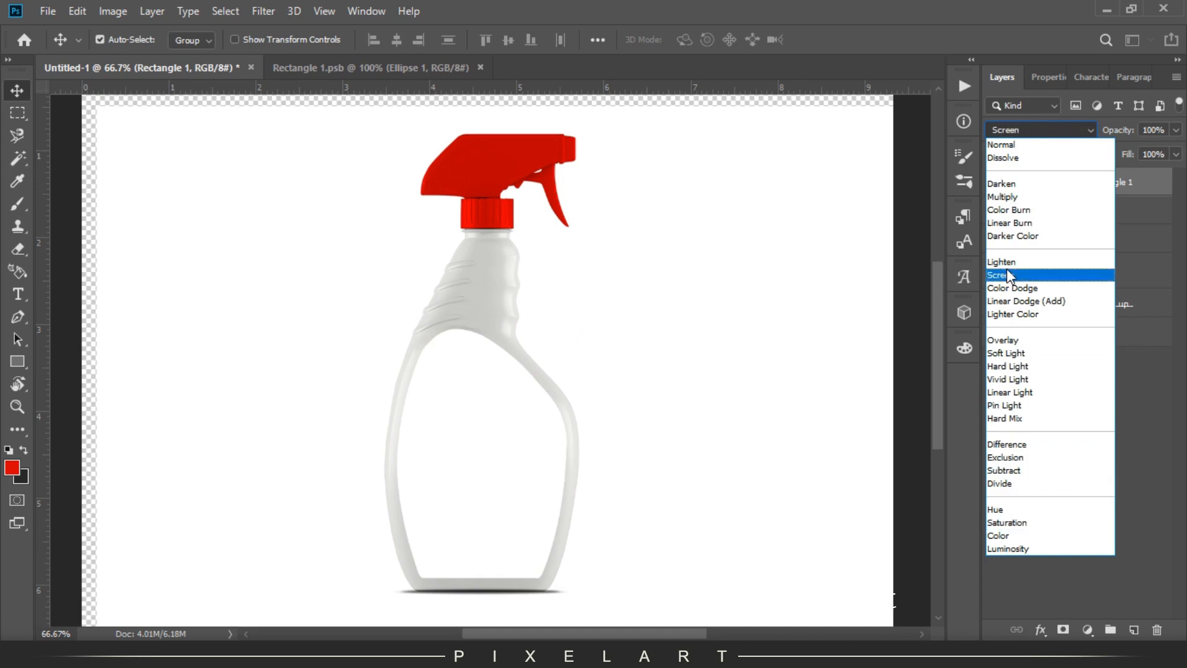
left_click(1002, 196)
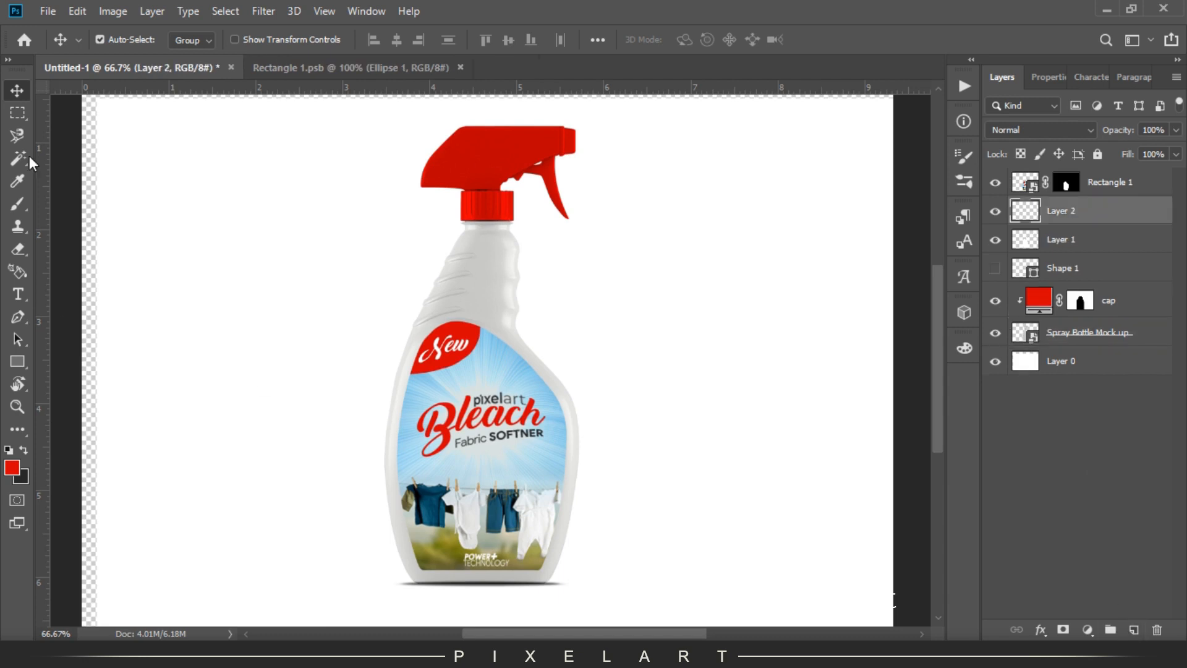
On new Layer 2, make a rectangular selection around the bottle body and fill it with red.
key("m")
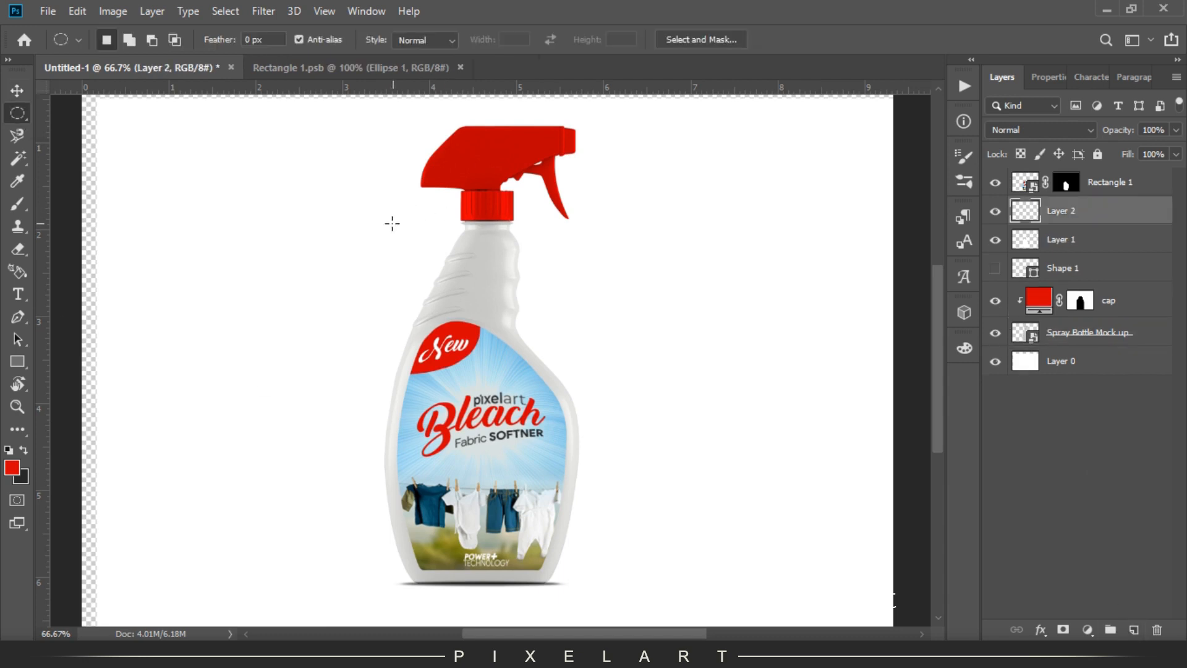
key("ctrl+d")
right_click(17, 113)
left_click(75, 112)
mouse_move(370, 218)
left_mouse_down()
mouse_move(645, 623)
mouse_move(609, 390)
left_mouse_up()
left_click(24, 450)
key("ctrl+BackSpace")
Mask the red Layer 2 to the spray bottle's silhouette.
left_click(1024, 333, "ctrl")
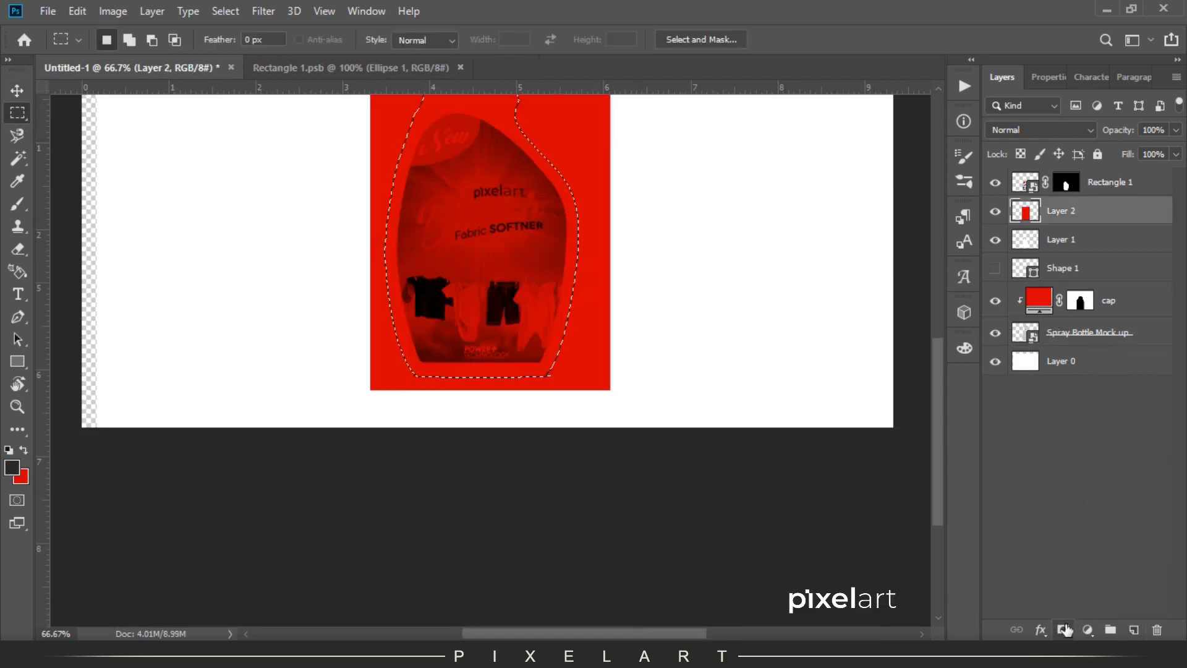
left_click(1063, 630)
left_click_drag(505, 93, 533, 345)
Move the red Layer 2 below Layer 1 and blend it in Color mode at 41% opacity.
left_click_drag(1087, 212, 1104, 260)
left_click(1055, 131)
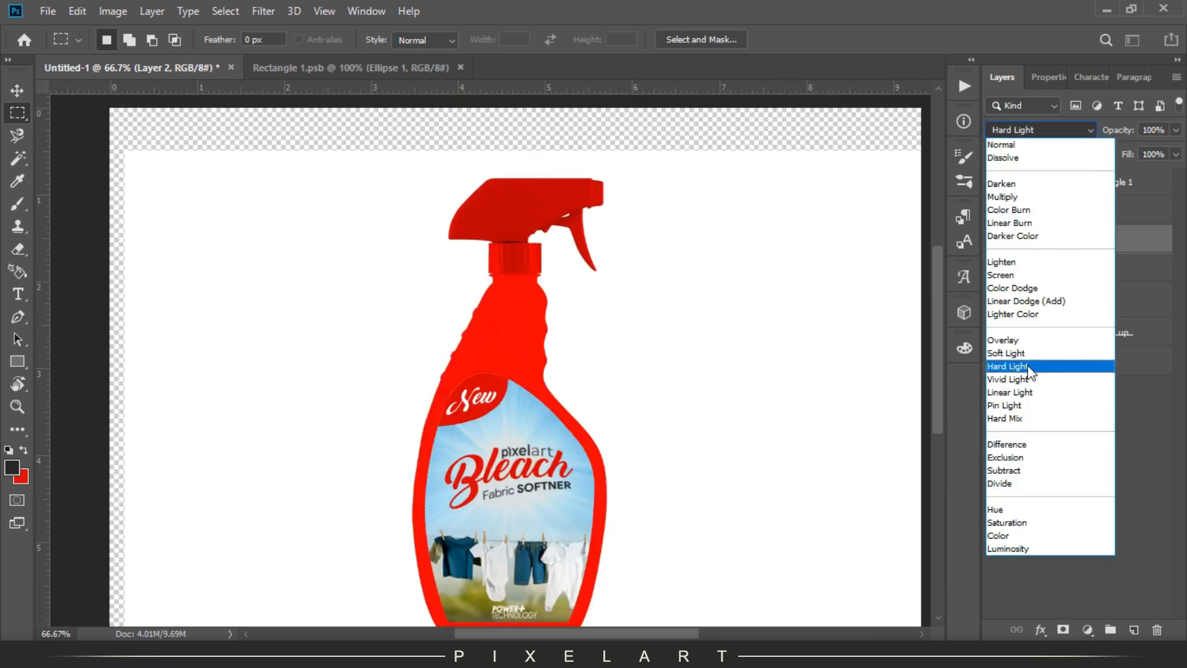
left_click(1023, 535)
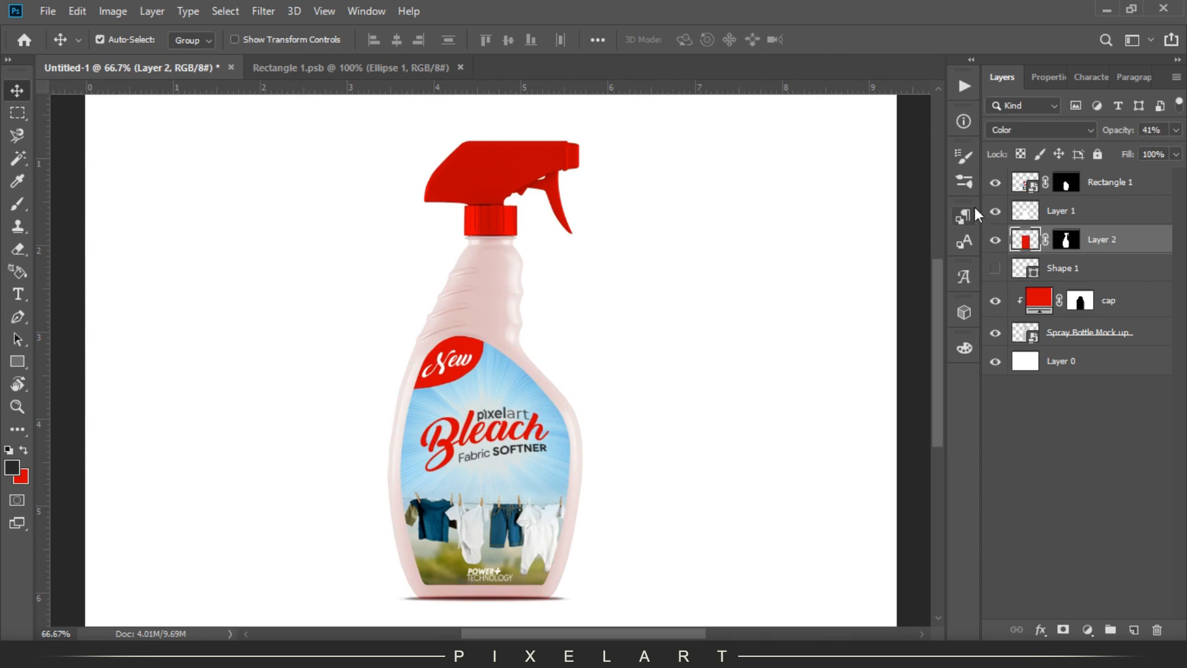
Skew the Fabric SOFTNER text slightly in the label file and save to update the bottle mockup.
left_click(410, 70)
left_click(1083, 245)
key("ctrl+t")
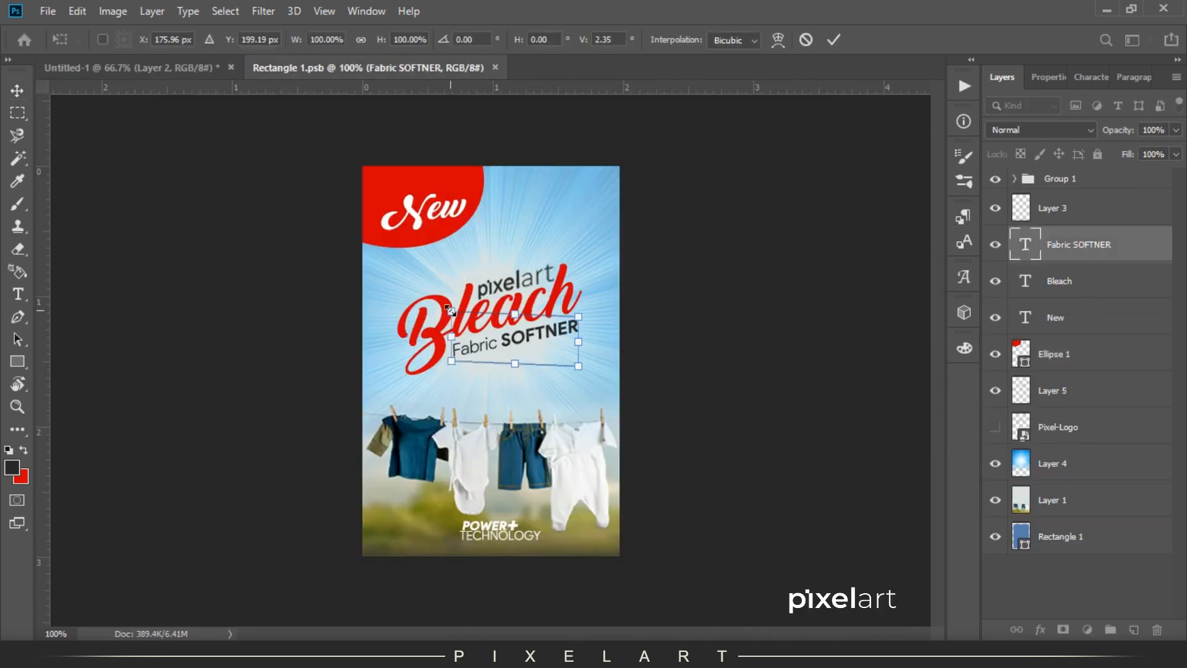
key("Return")
left_click(48, 11)
left_click(55, 167)
left_click(139, 68)
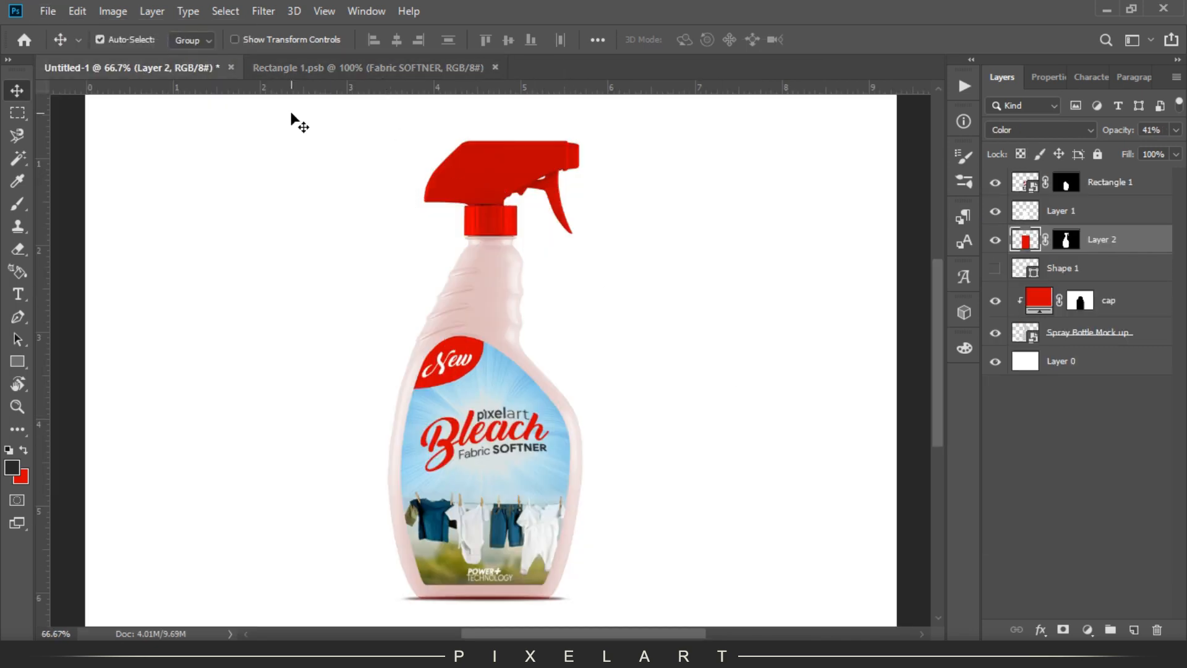
Replace the Bleach text on the label with Cleaner and save the label to update the bottle mockup.
left_click(311, 68)
double_click(424, 318)
key("ctrl+a")
type("Cl")
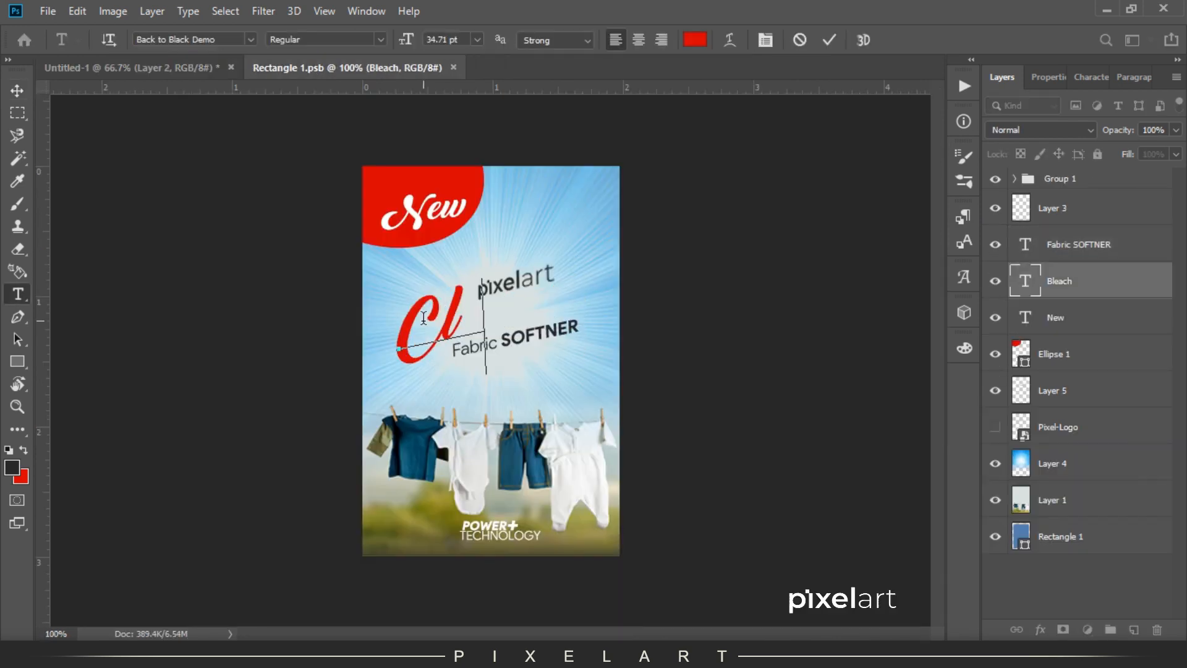
left_click(21, 90)
left_click(47, 11)
left_click(112, 173)
left_click(121, 73)
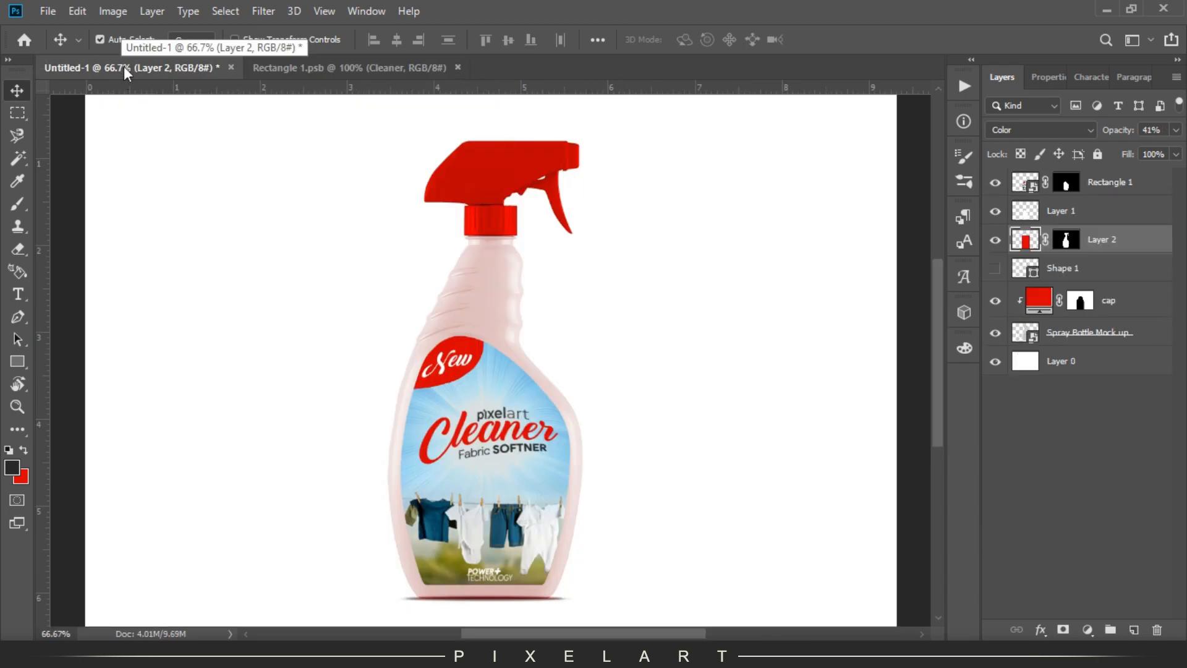
Duplicate the Spray Bottle Mock up layer and place one copy at the top of the layer stack.
left_click(1074, 334)
key("ctrl+j")
left_click_drag(1089, 363, 1116, 177)
Add a Levels adjustment above the top bottle layer and shift the midtones to darken it strongly.
left_click(1088, 629)
left_click(1090, 385)
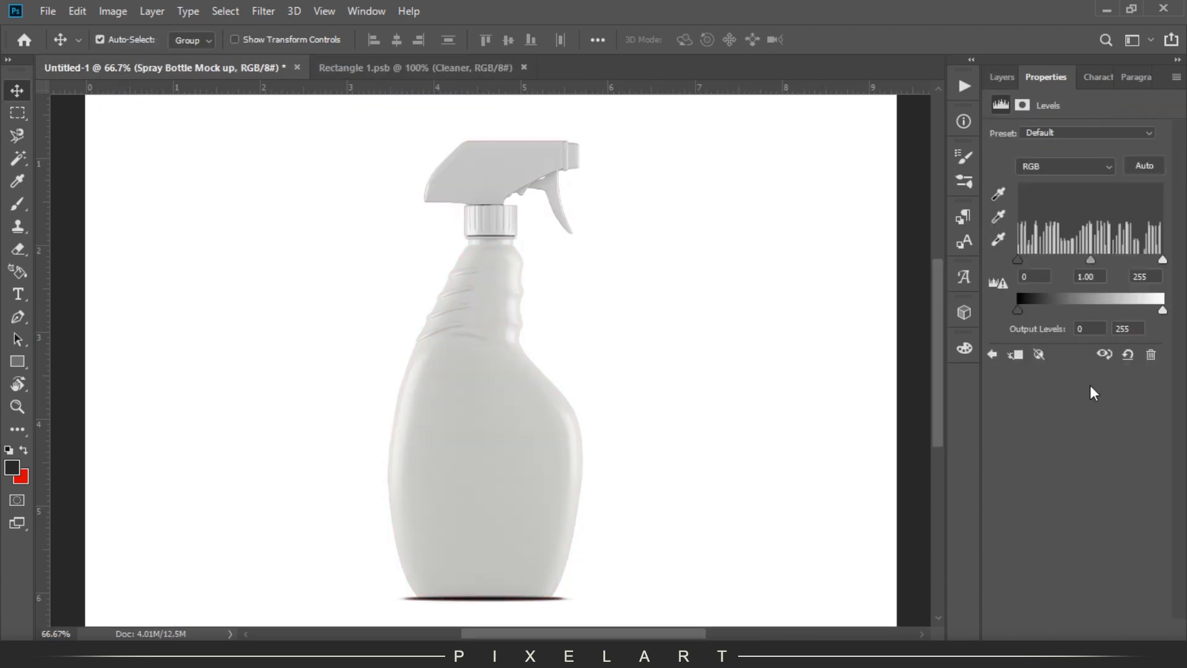
left_click_drag(1087, 260, 1143, 262)
left_click(1002, 77)
Add a Curves adjustment and raise the curve to brighten the darkened bottle.
left_click(1088, 629)
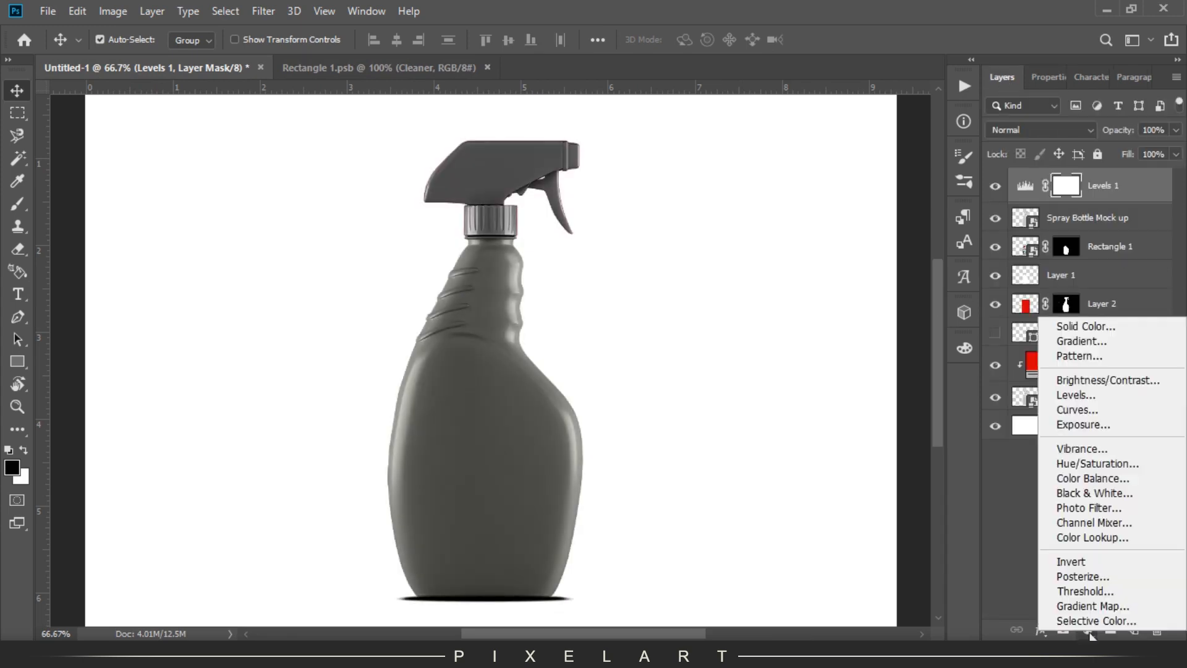
left_click(1076, 406)
left_click_drag(1056, 277, 1105, 170)
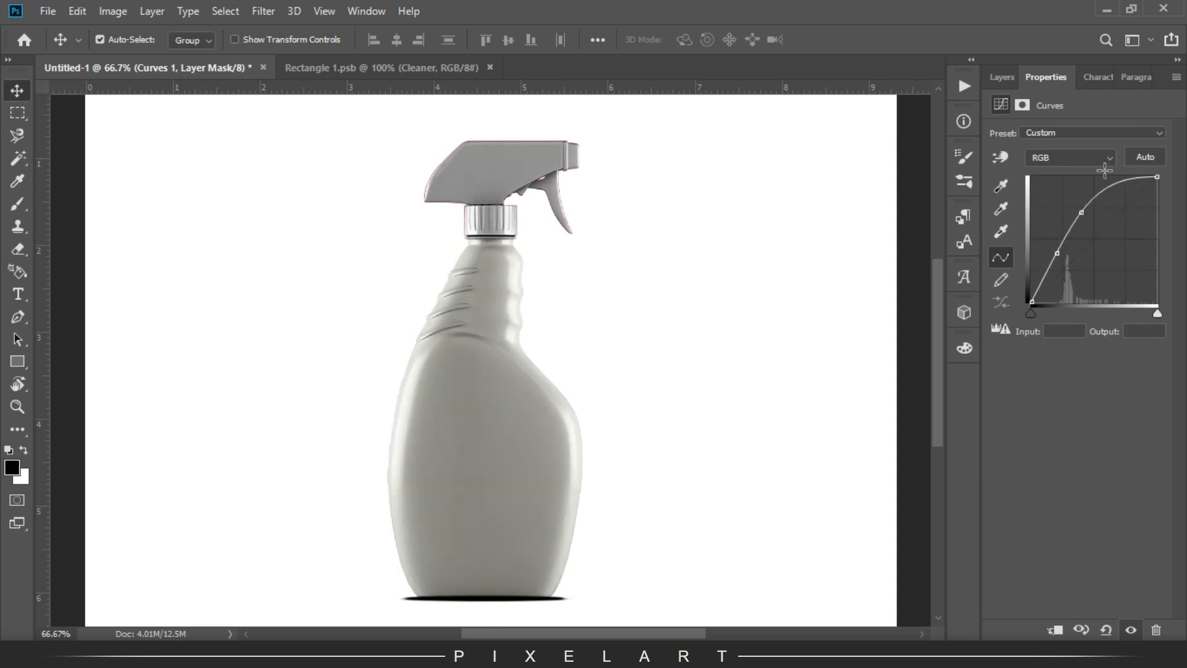
Clip the Levels and Curves adjustments to the top Spray Bottle Mock up layer.
left_click(1006, 75)
left_click(1113, 220, "shift")
right_click(1127, 221)
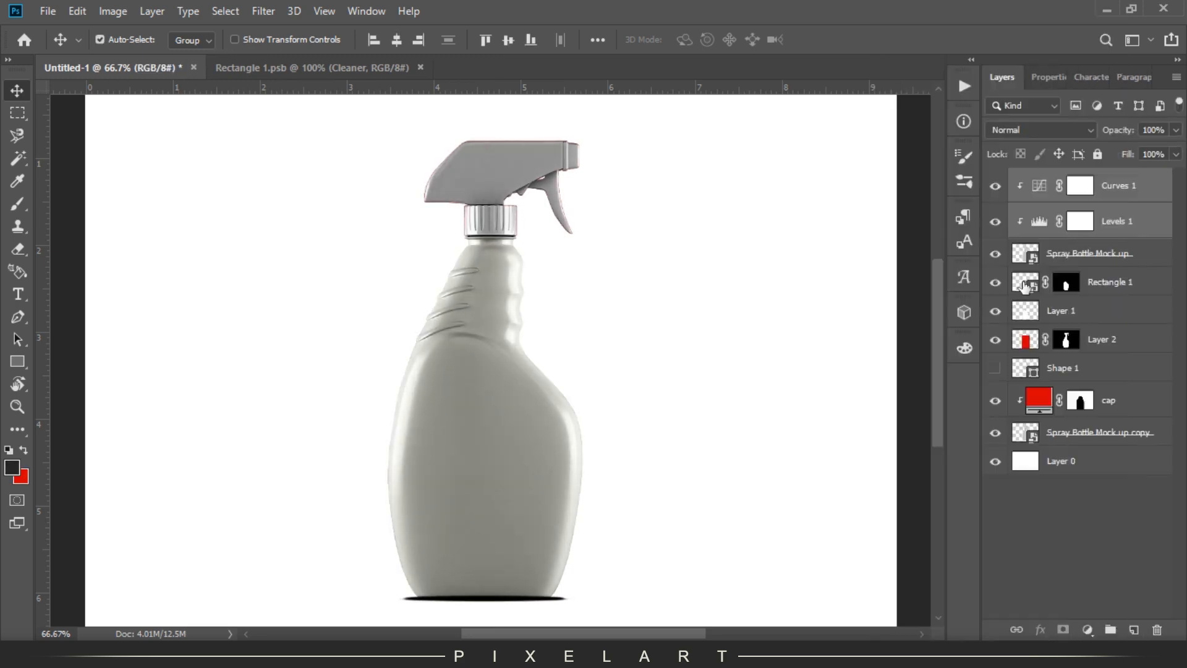
left_click(985, 335)
Set the blend mode of the top Spray Bottle Mock up layer to Soft Light.
left_click(1070, 253)
left_click(1036, 131)
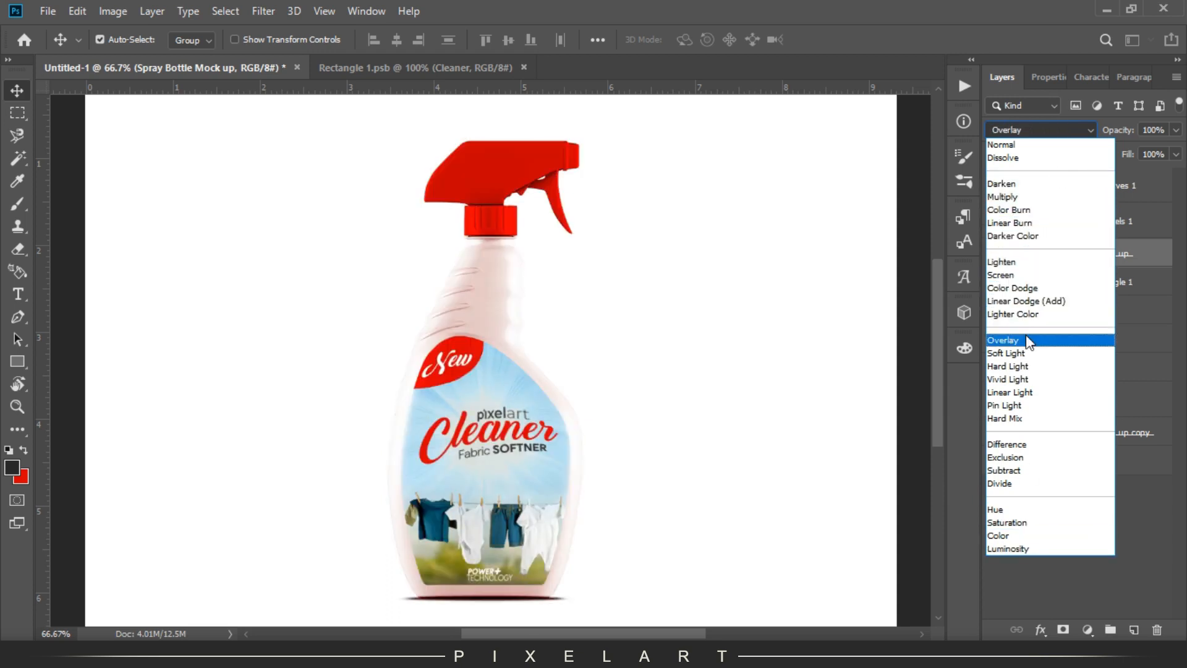
left_click(1006, 353)
left_click(18, 114)
key("v")
Hide the Curves adjustment to compare blend modes, keep Soft Light on the top bottle layer, and delete the Curves adjustment.
left_click(995, 185)
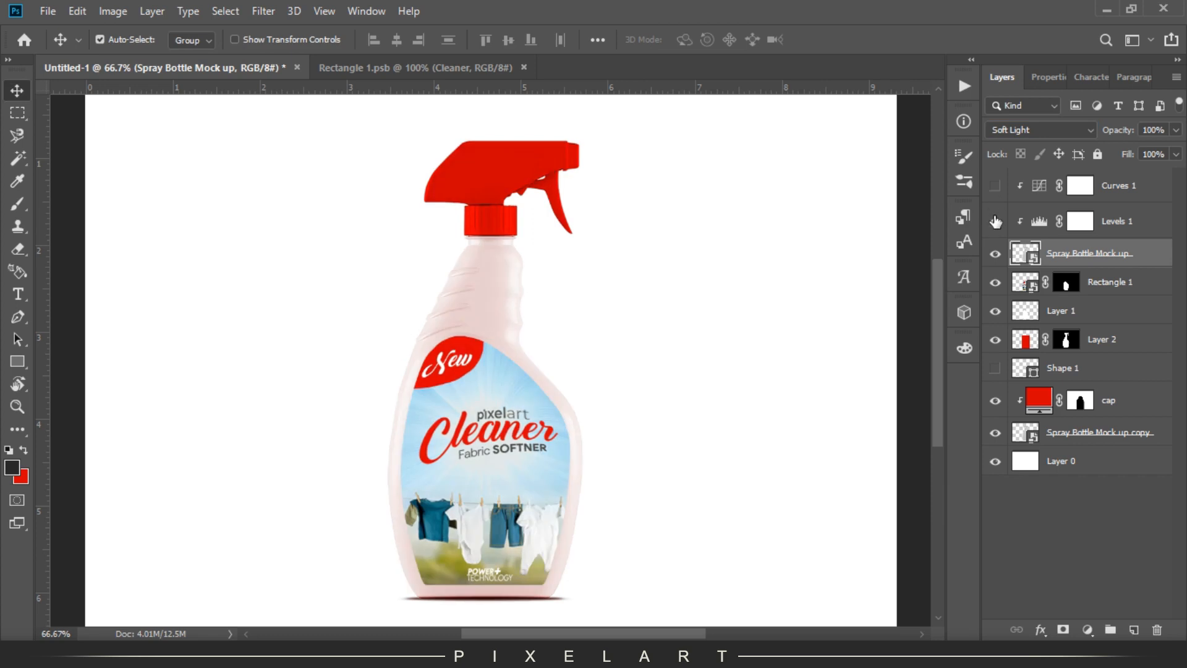
left_click(1038, 129)
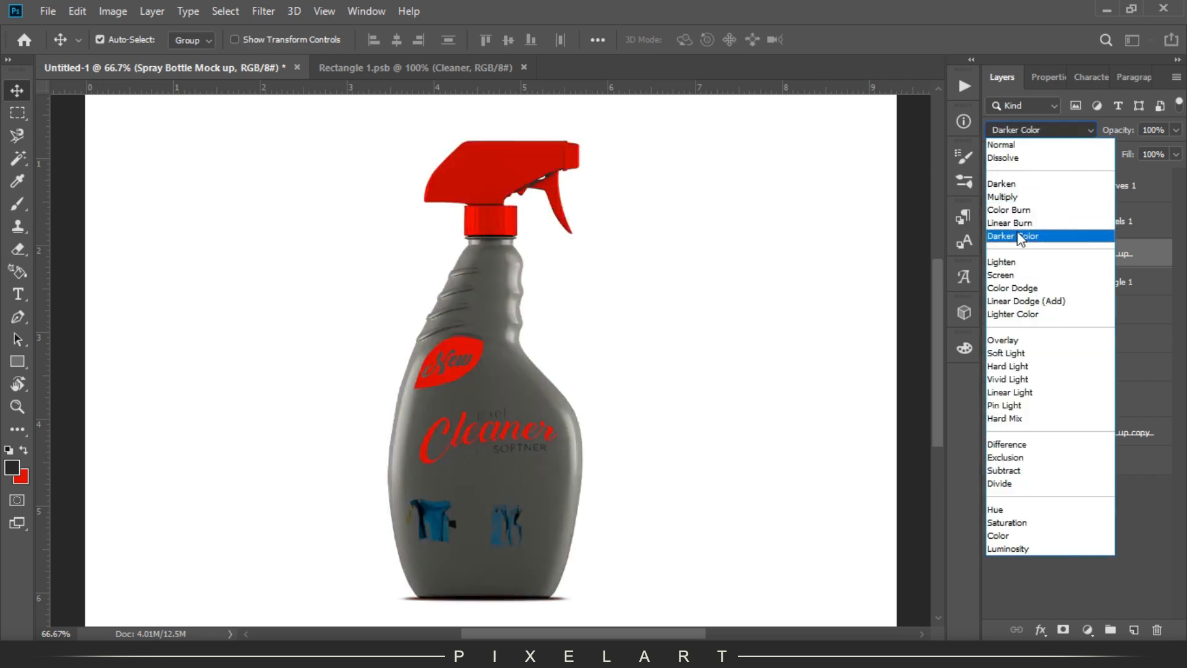
left_click(1007, 356)
left_click(1108, 187)
key("Delete")
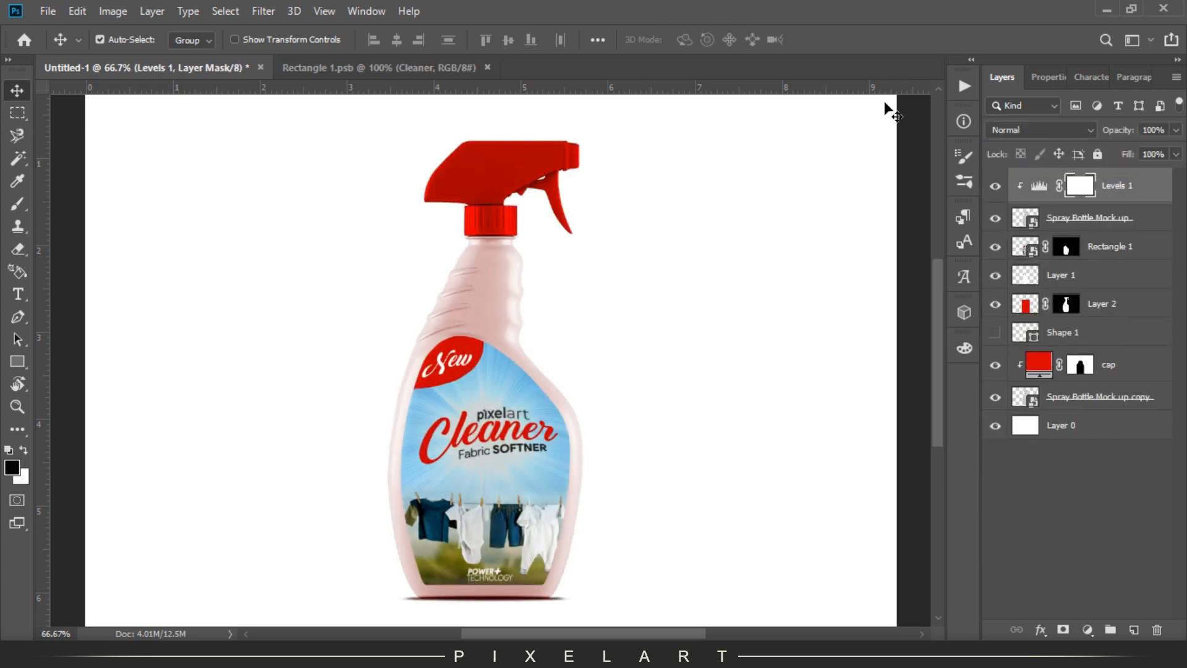
key("ctrl+minus")
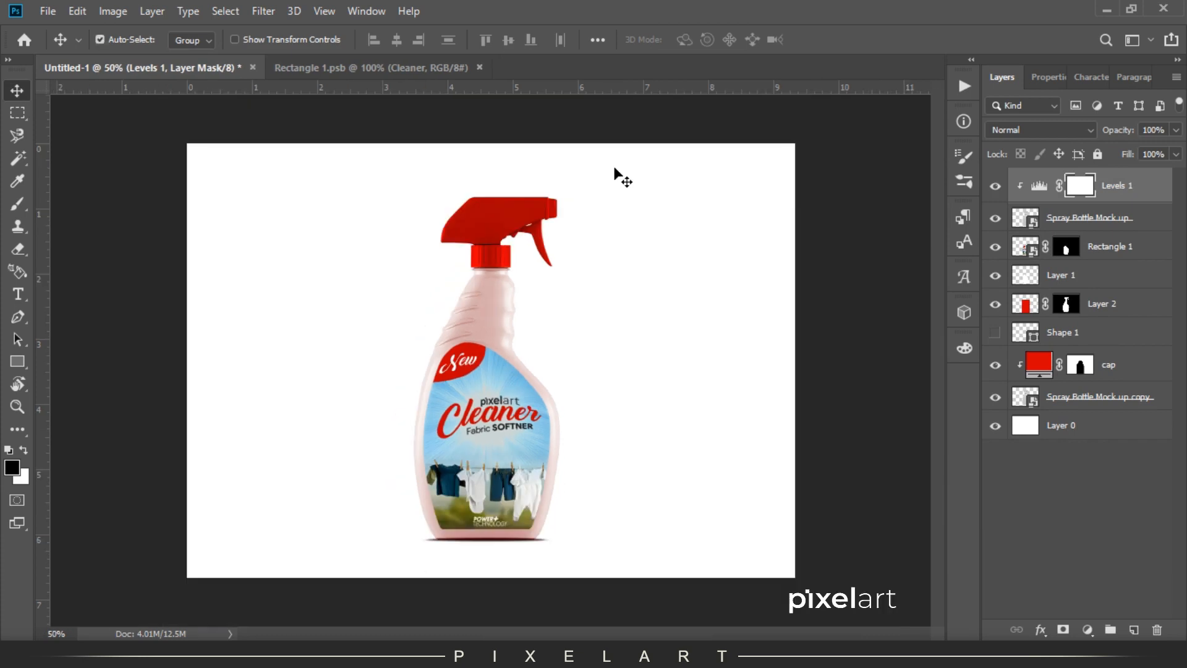
Check the cap's fill color and set the Gradient tool to a red-to-white gradient.
double_click(1039, 363)
key("Return")
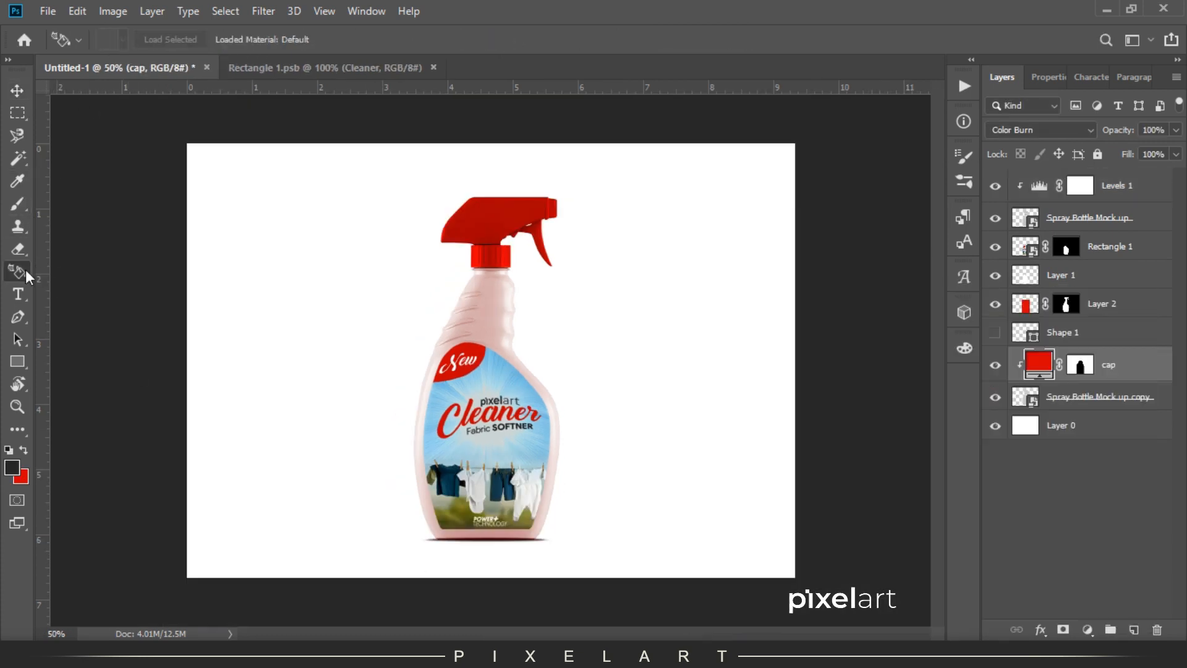
left_click_drag(24, 277, 68, 294)
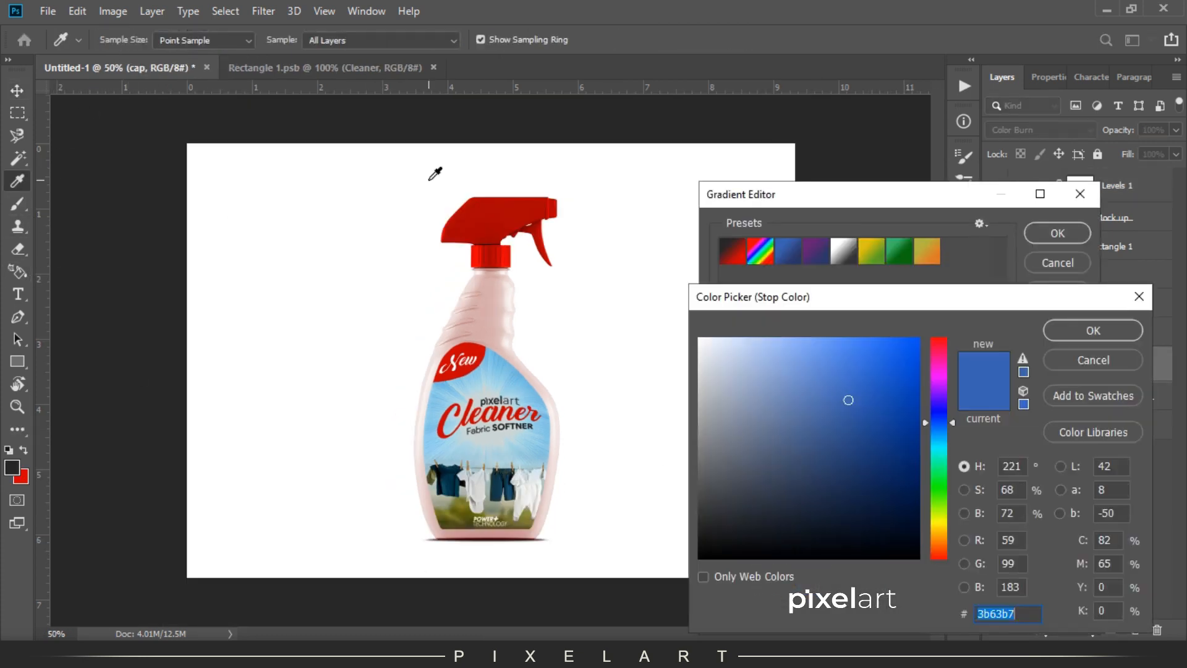
left_click(1093, 329)
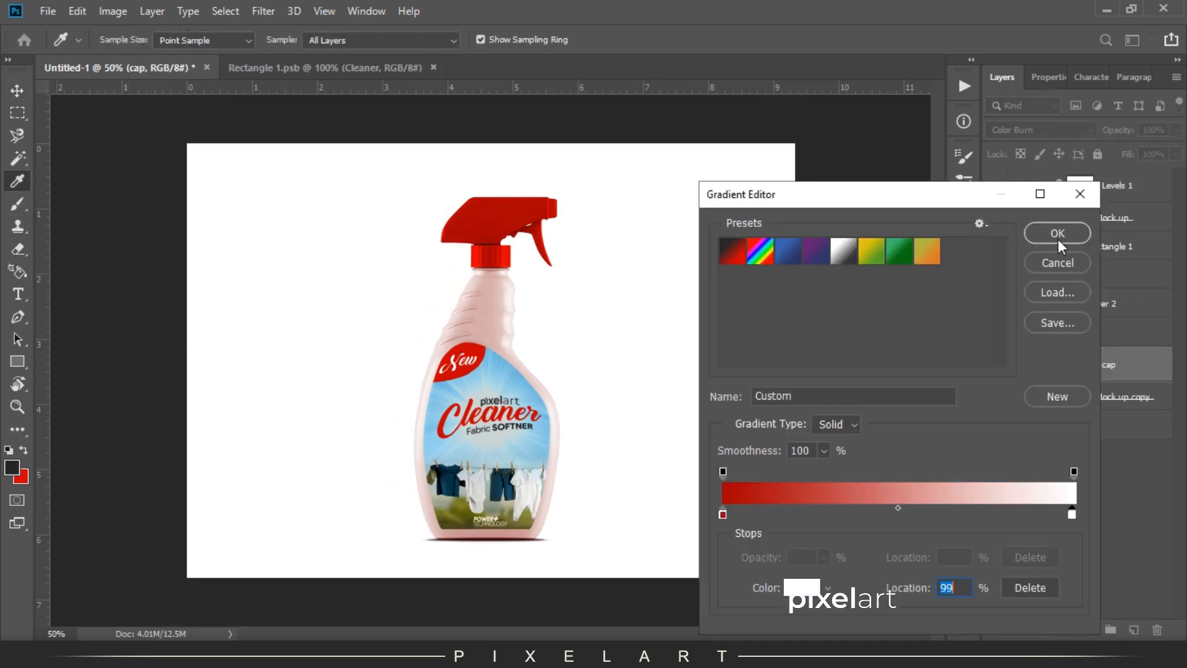
left_click(1058, 233)
Change the gradient to pale pink-to-white and apply it on Layer 0 as a soft fade along the canvas's bottom edge.
left_click(1088, 425)
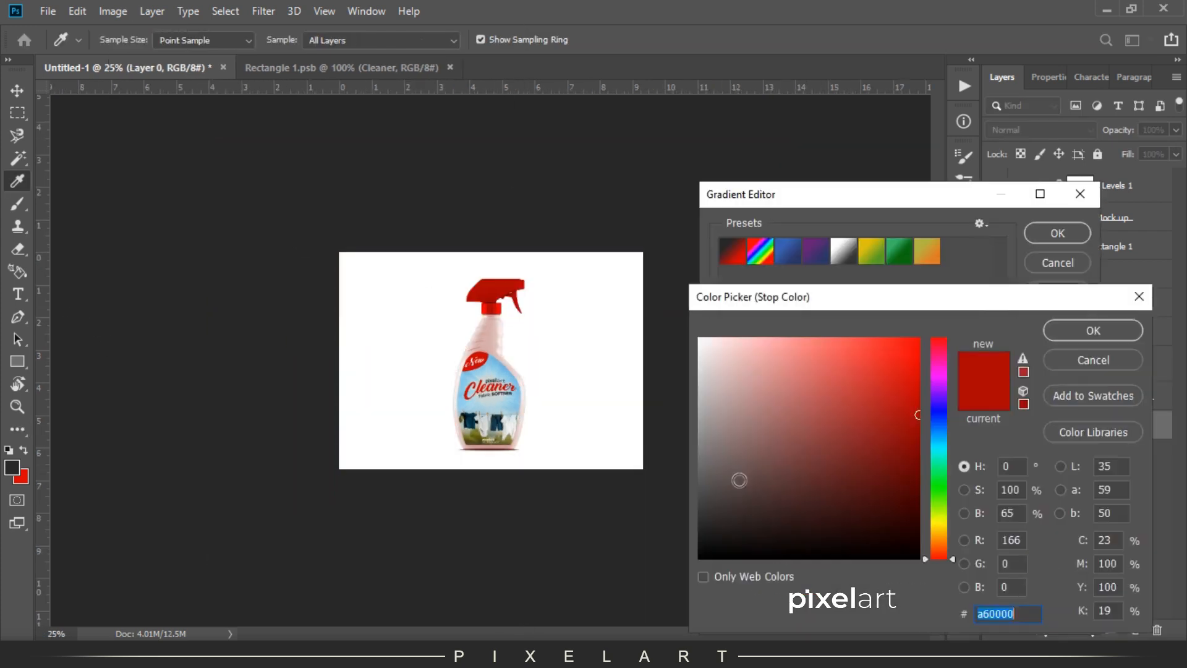
left_click(1094, 331)
left_click(1058, 233)
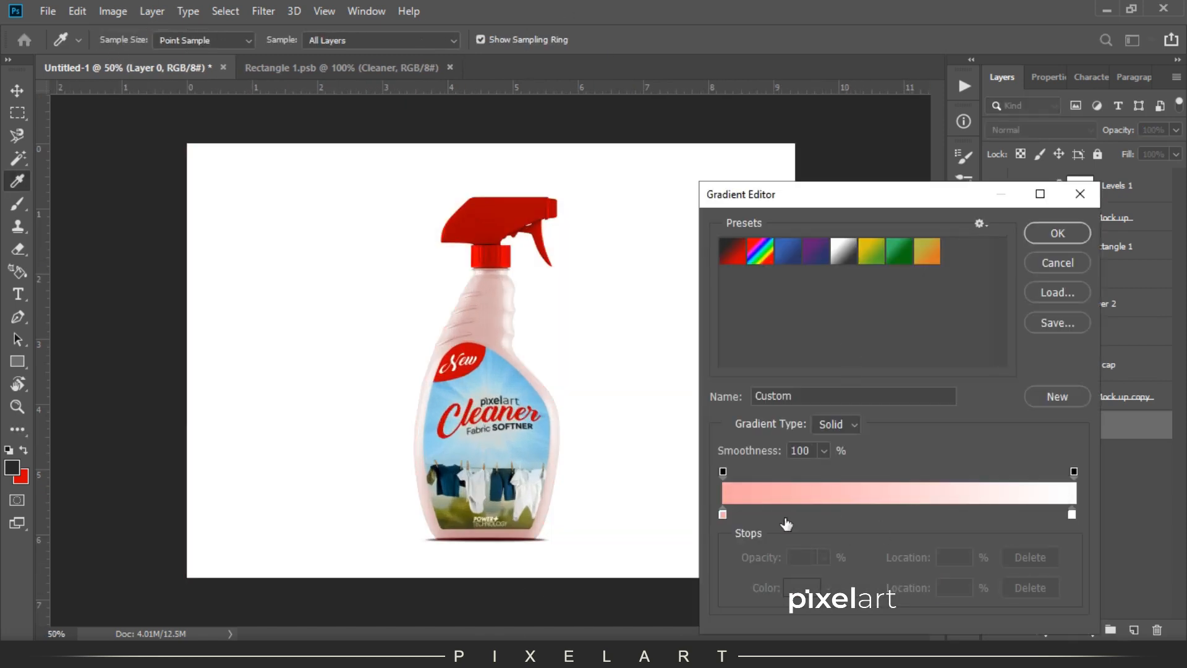
double_click(786, 524)
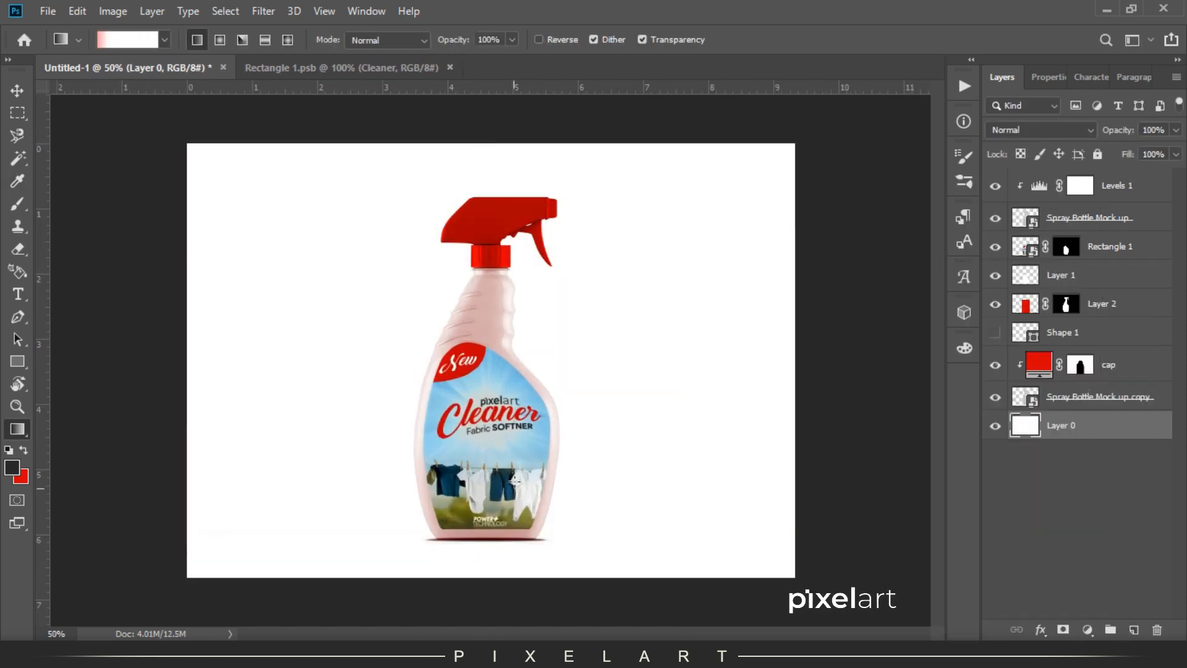
left_click_drag(515, 480, 505, 624)
Draw a tall red rectangle about 294 by 1180 px without a stroke behind the bottle, spanning the canvas height.
key("v")
key("u")
left_click(1000, 186)
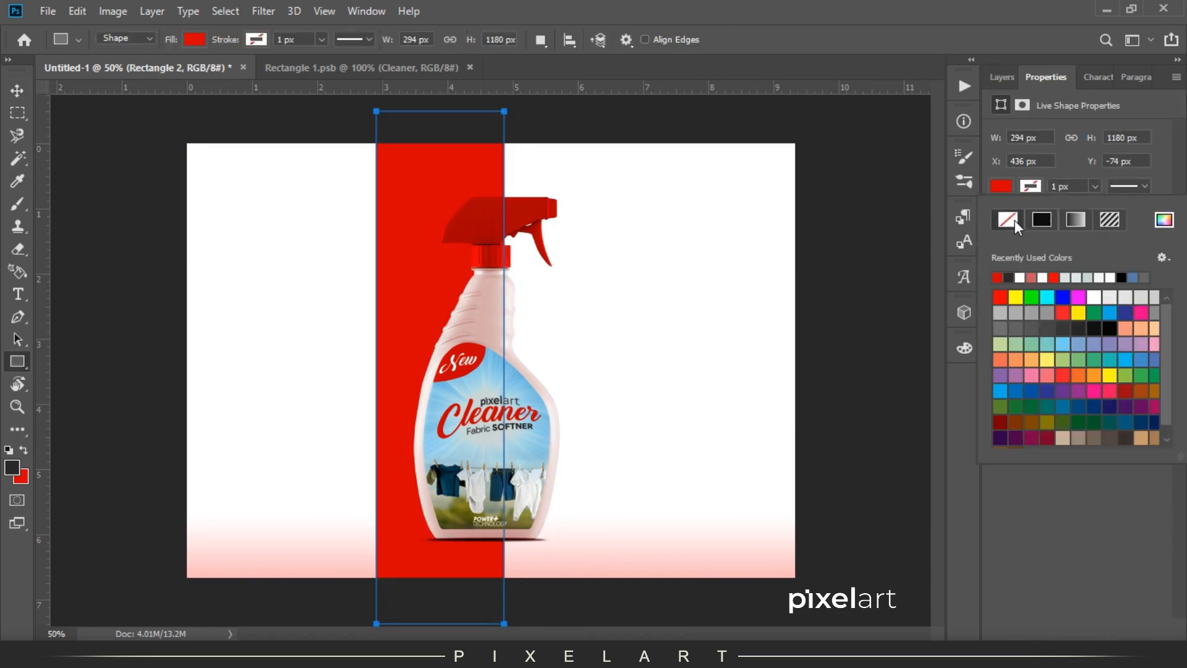
key("v")
Widen the red rectangle leftward until it reaches the canvas's left edge.
key("ctrl+t")
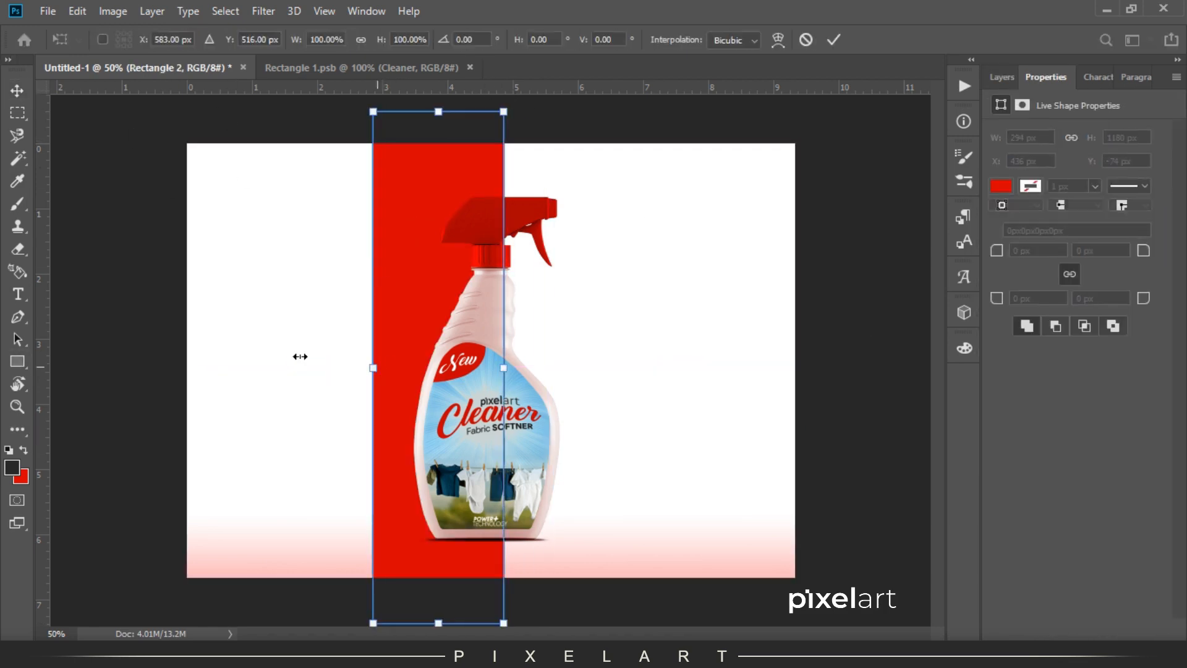
left_click_drag(374, 365, 180, 341)
key("Return")
left_click(1002, 77)
Tilt the red rectangle to the right and position it so its slanted edge runs behind the spray head.
key("ctrl+t")
left_click_drag(345, 110, 482, 110)
left_click_drag(498, 209, 996, 234)
key("Return")
key("ctrl+t")
left_click_drag(519, 244, 272, 250)
key("Return")
Lower the slanted red rectangle's opacity to 20%.
key("5")
key("2")
key("1")
key("2")
Duplicate the slanted rectangle and narrow the copy into a thin stripe along the band's right edge.
key("ctrl+j")
key("ctrl+t")
left_click_drag(562, 328, 332, 321)
left_click_drag(383, 112, 451, 137)
key("Return")
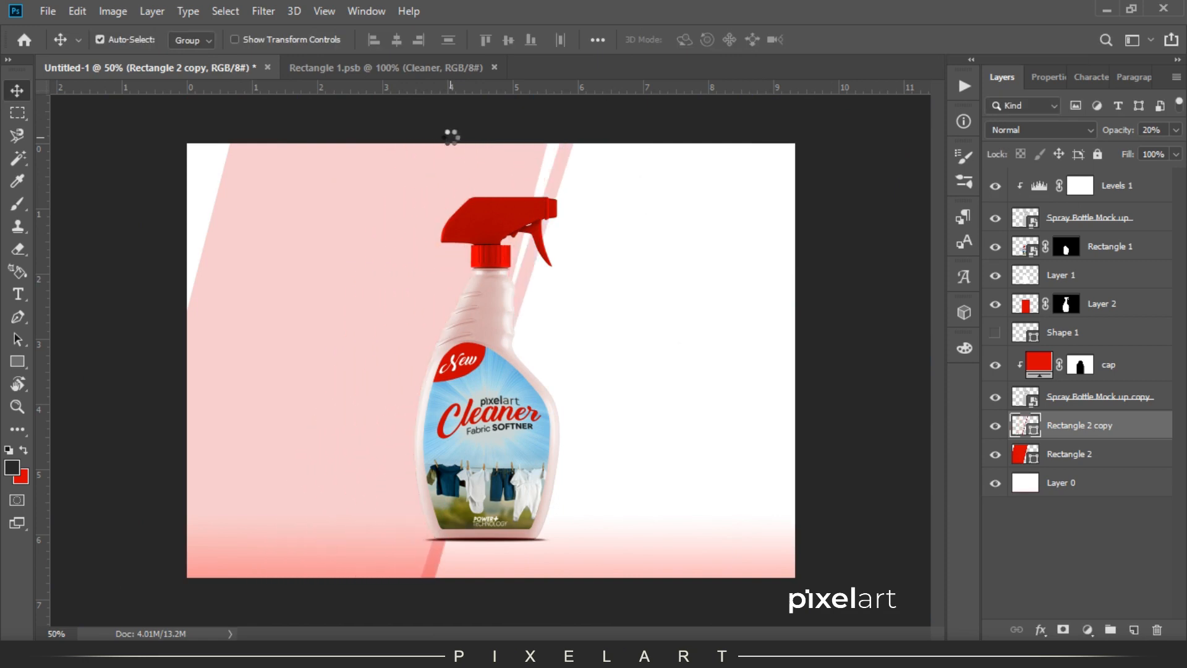
Adjust the thin stripe's angle so it runs parallel to the wide slanted band with an even gap.
key("ctrl+t")
left_click_drag(664, 140, 652, 127)
key("Return")
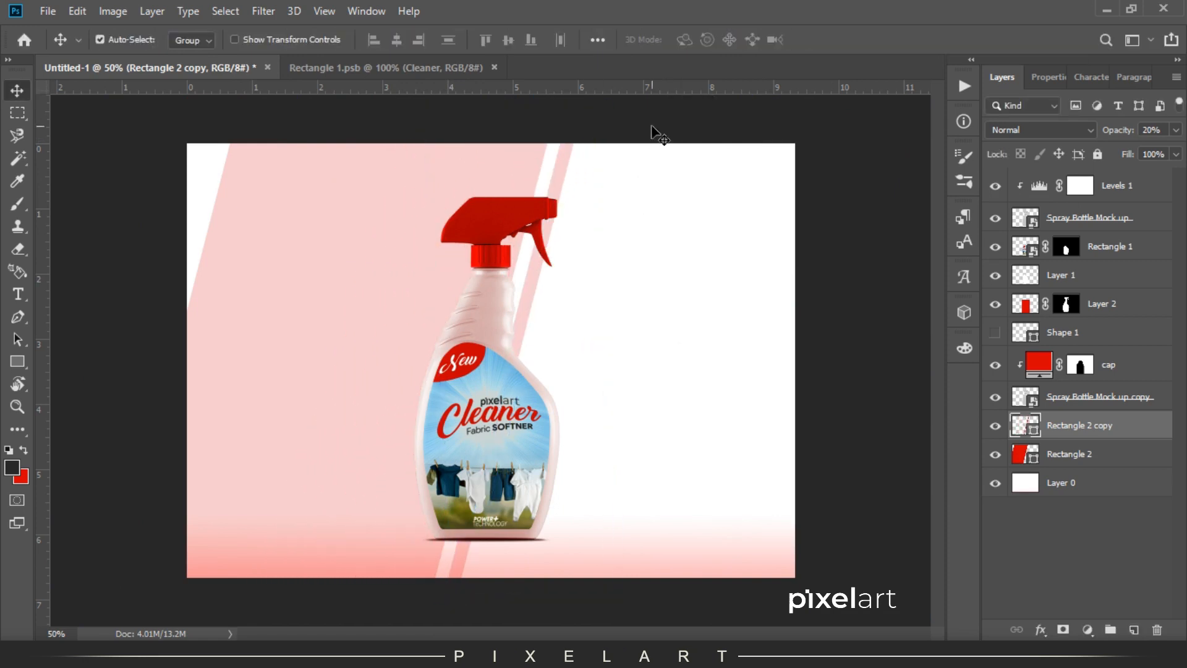
Duplicate the thin stripe, narrow the copy to about 25% width and tilt it to sit right beside the first stripe.
left_click_drag(572, 198, 598, 151)
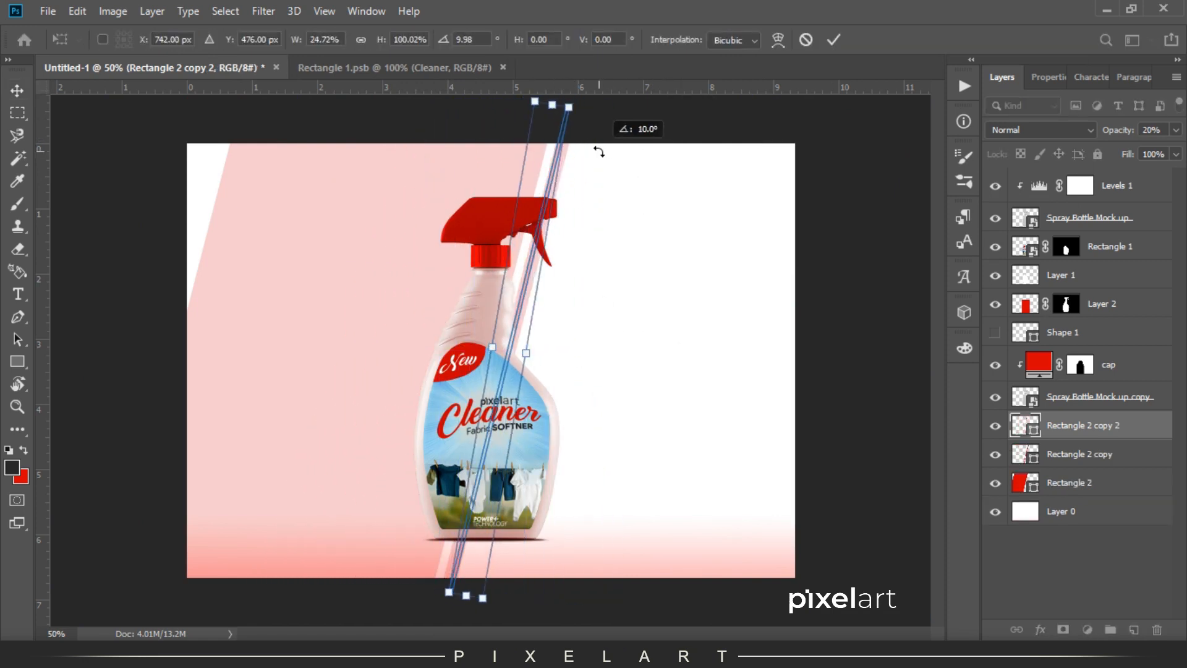
key("Return")
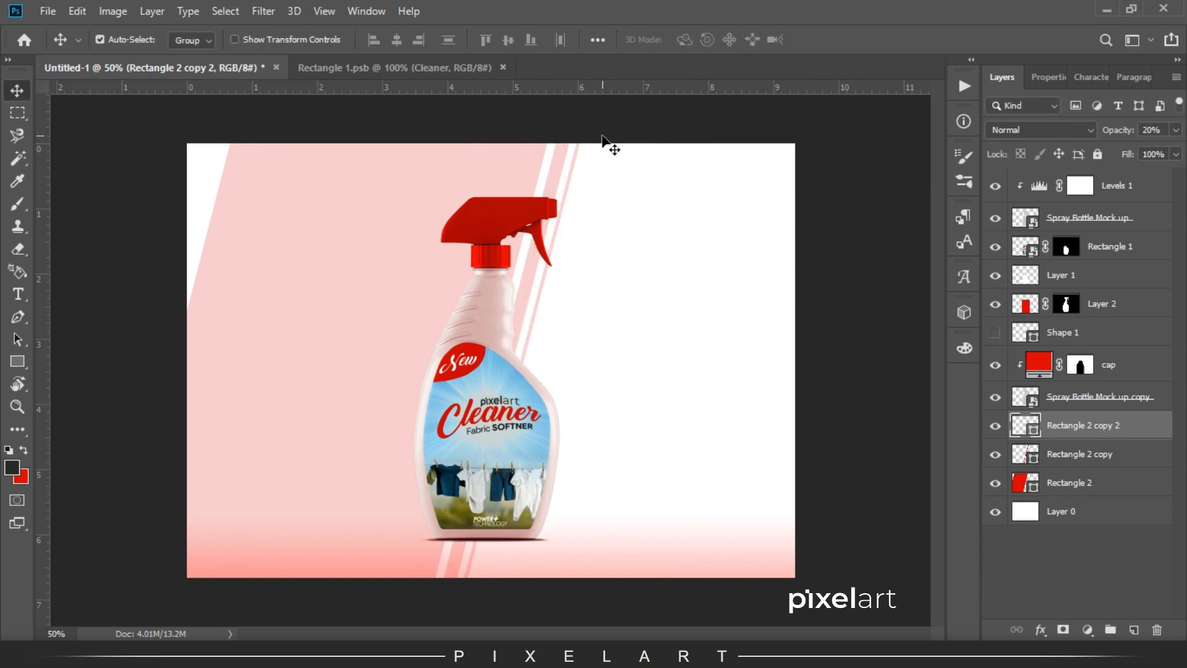
key("ctrl+plus")
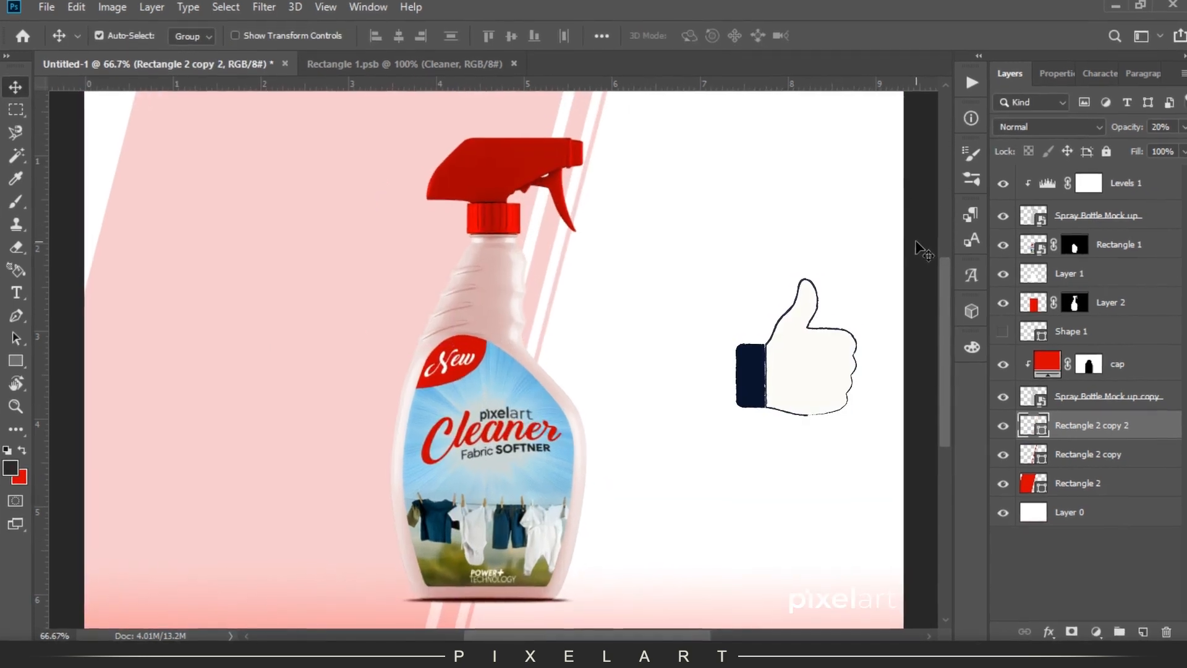